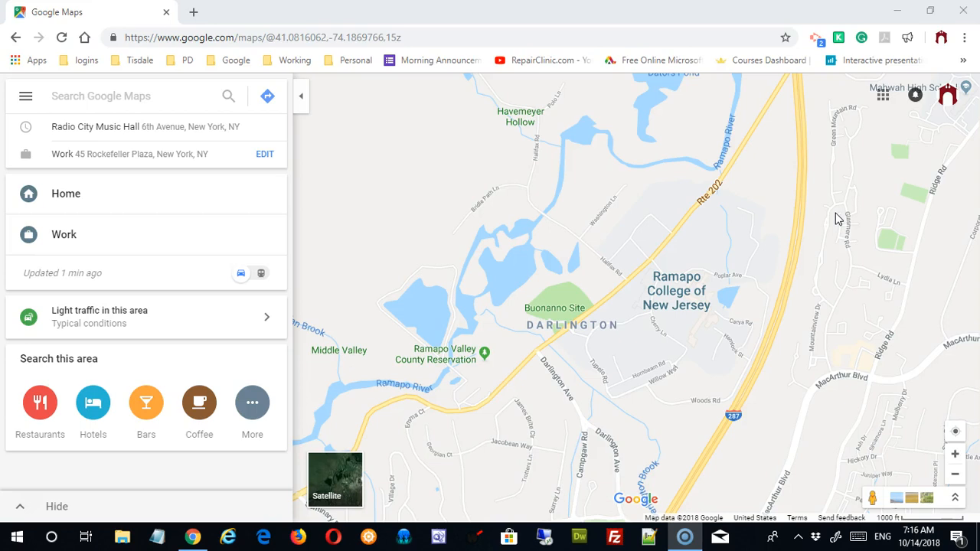
Step: Open Your places from the main menu to view the Labeled Home and Work entries
{"action": "left_click", "coordinate": [27, 95]}
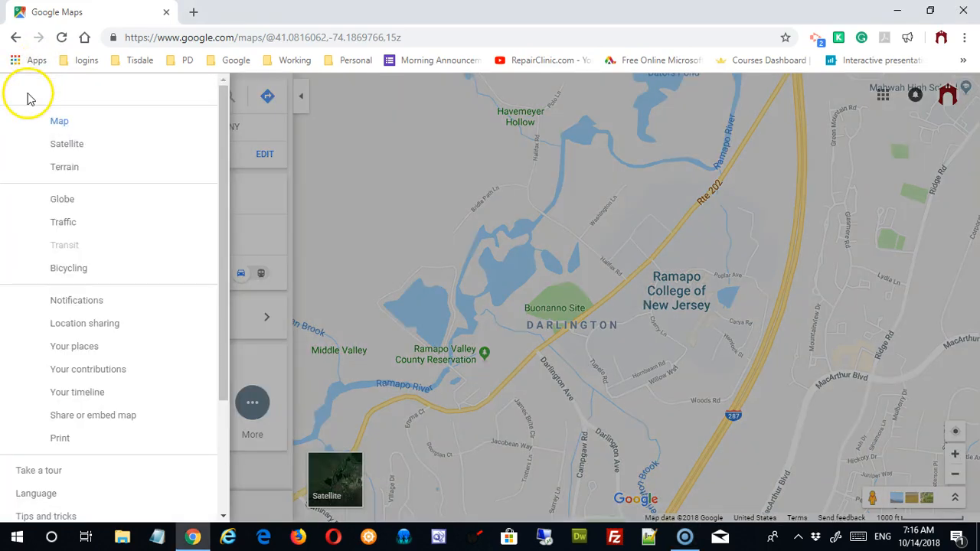
{"action": "left_click", "coordinate": [59, 346]}
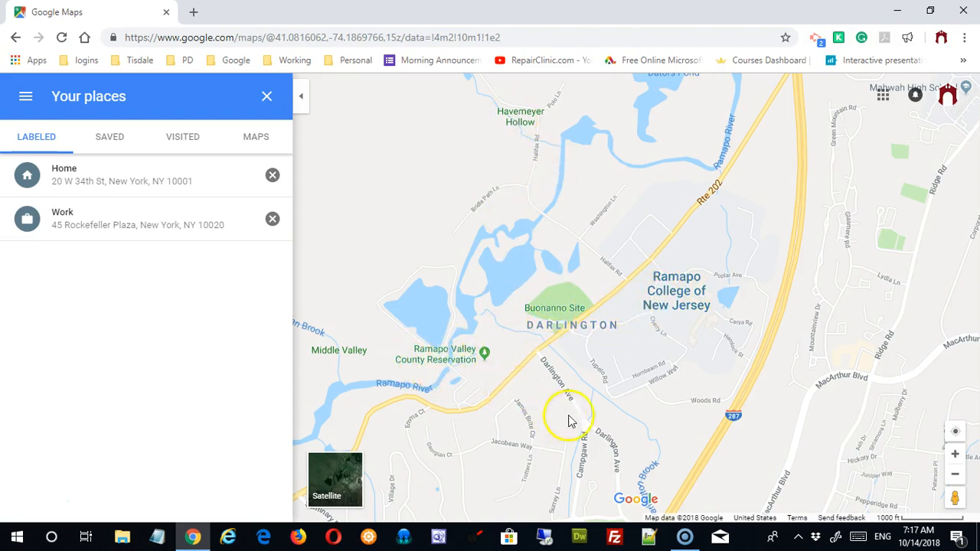
Step: Label Ramapo College of New Jersey as 'Ramapo', then clear the search to return to the map
{"action": "left_click", "coordinate": [674, 293]}
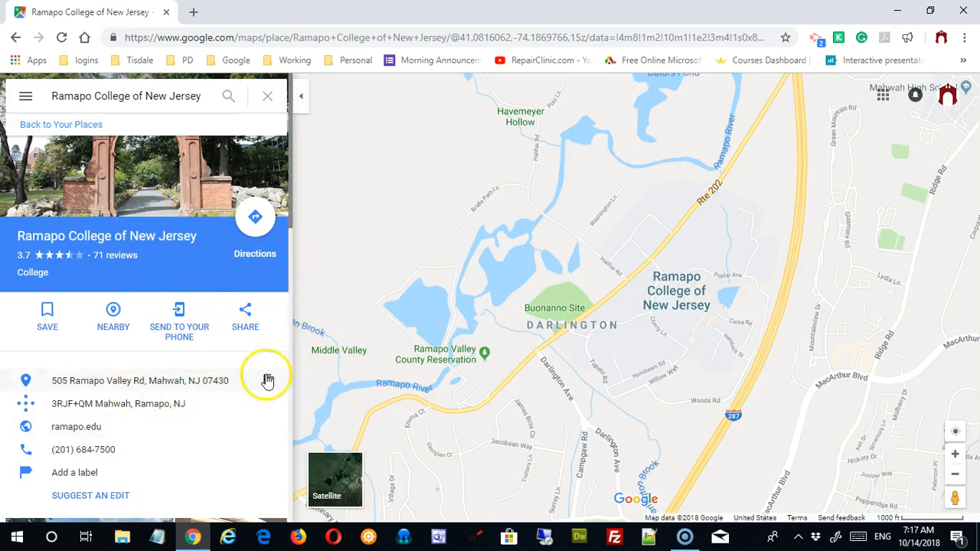
{"action": "scroll", "coordinate": [256, 394], "scroll_direction": "down", "scroll_amount": 2}
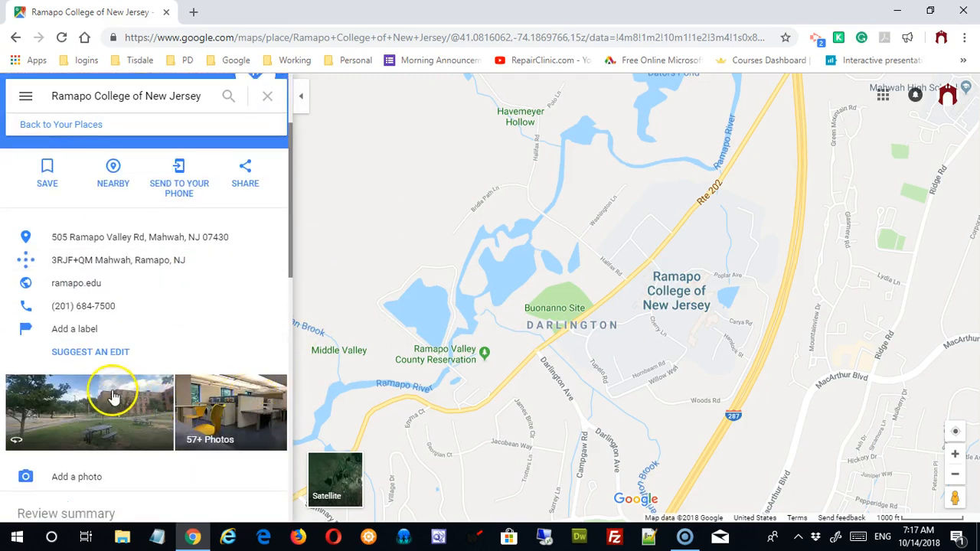
{"action": "left_click", "coordinate": [85, 336]}
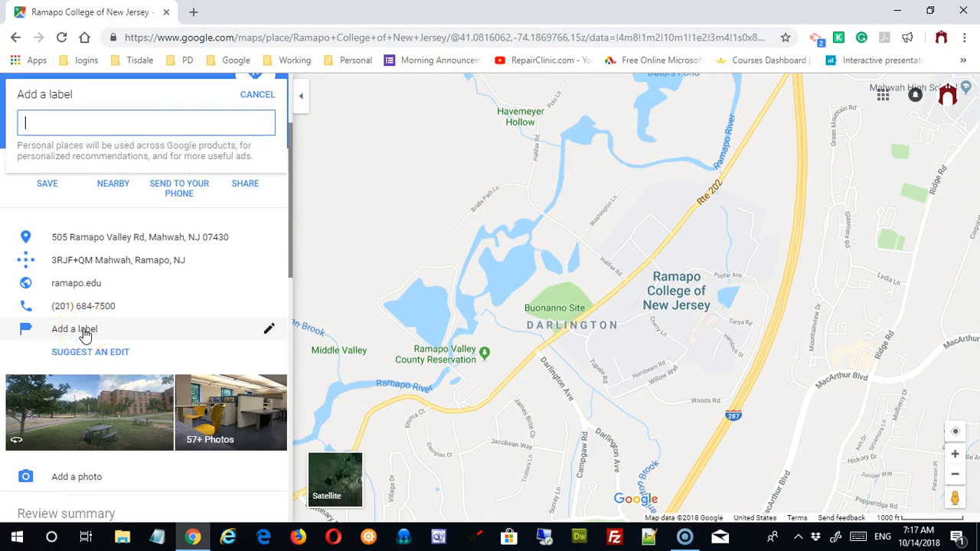
{"action": "type", "text": "Ramapo"}
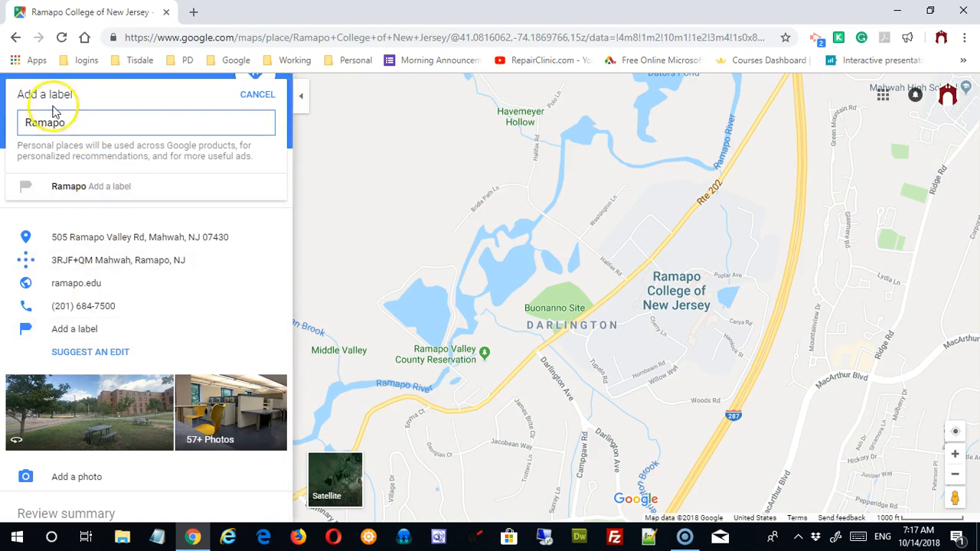
{"action": "left_click", "coordinate": [105, 186]}
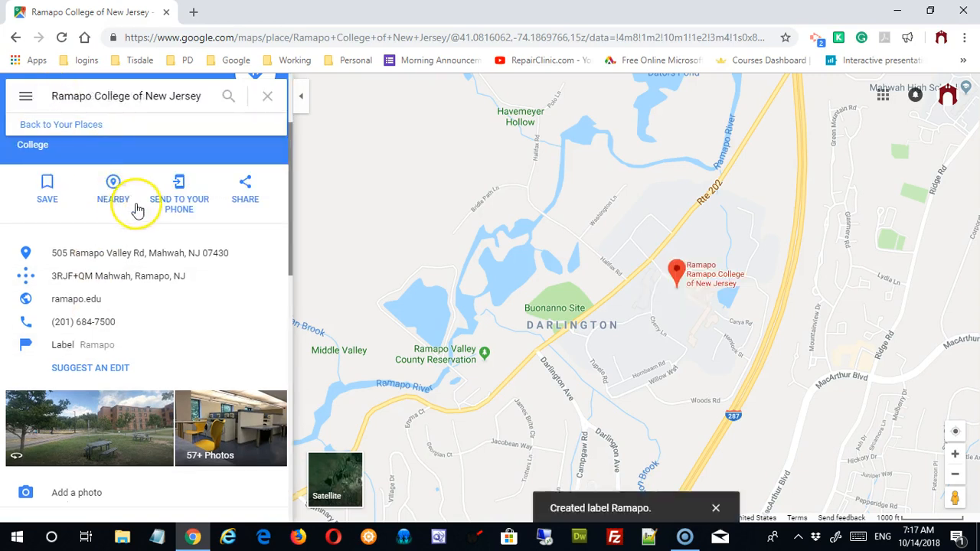
{"action": "left_click", "coordinate": [267, 95]}
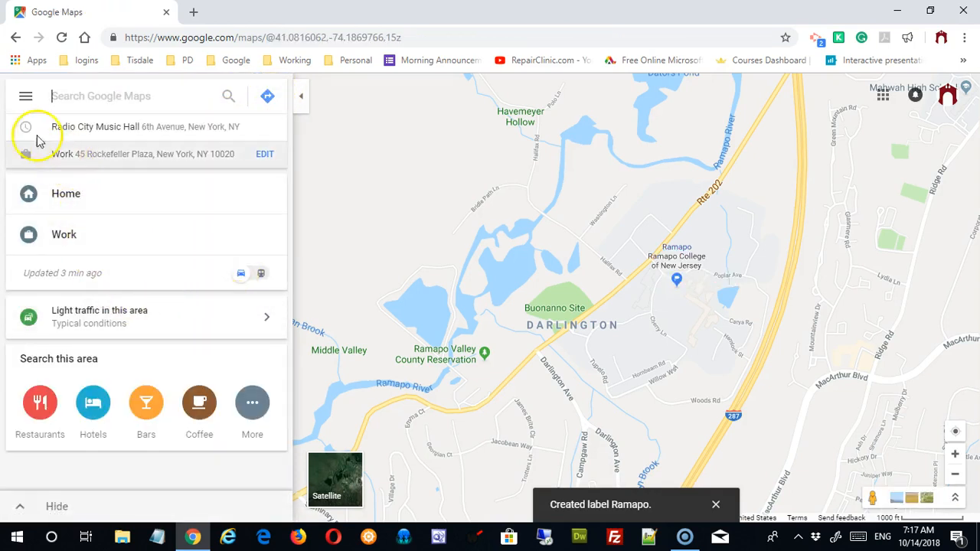
Step: Reopen Your places to see Ramapo in the Labeled list, then drop a pin on Washington Ln
{"action": "left_click", "coordinate": [25, 99]}
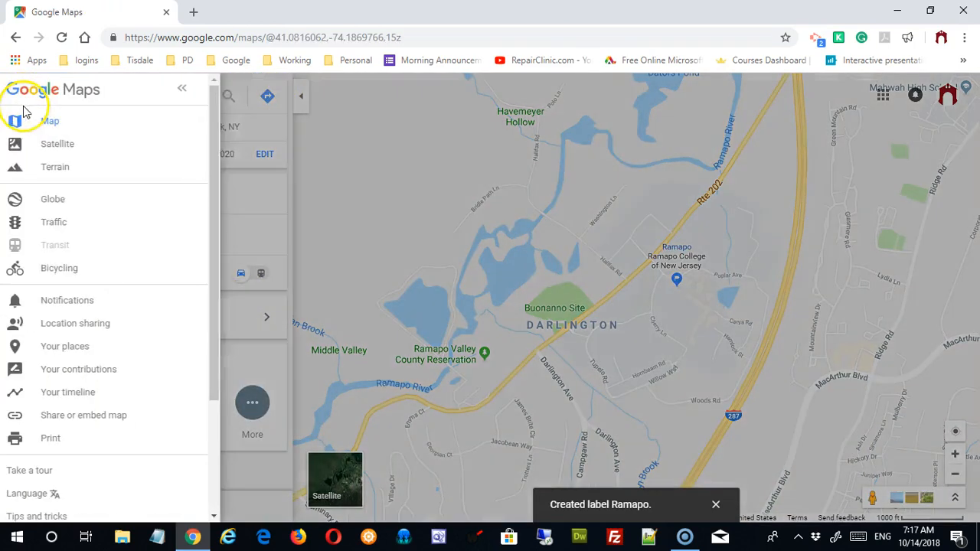
{"action": "left_click", "coordinate": [66, 351]}
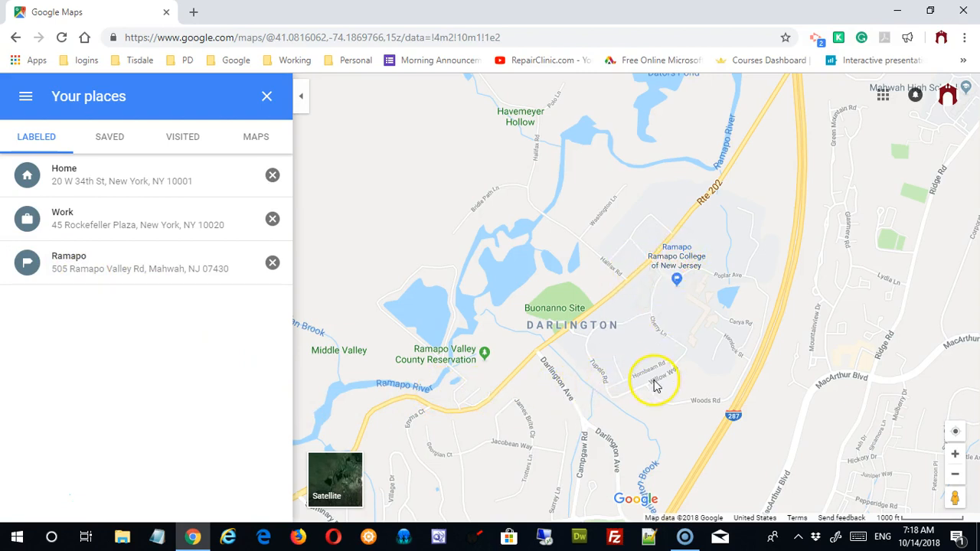
{"action": "left_click", "coordinate": [585, 244]}
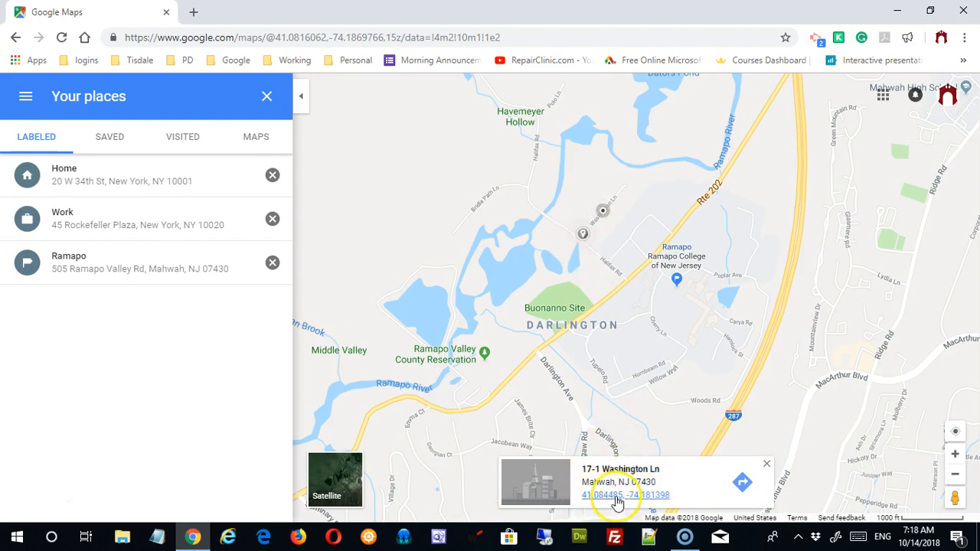
{"action": "left_click", "coordinate": [618, 475]}
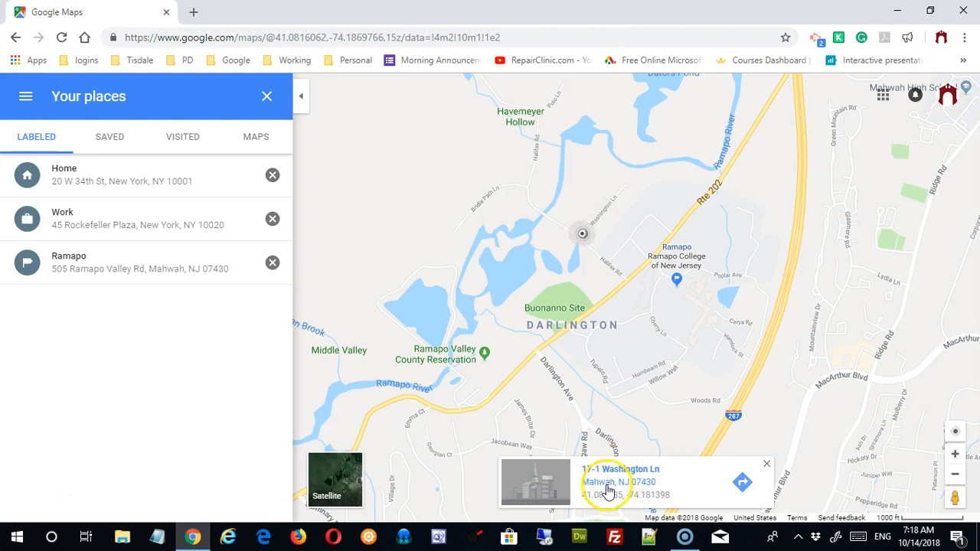
{"action": "left_click", "coordinate": [605, 473]}
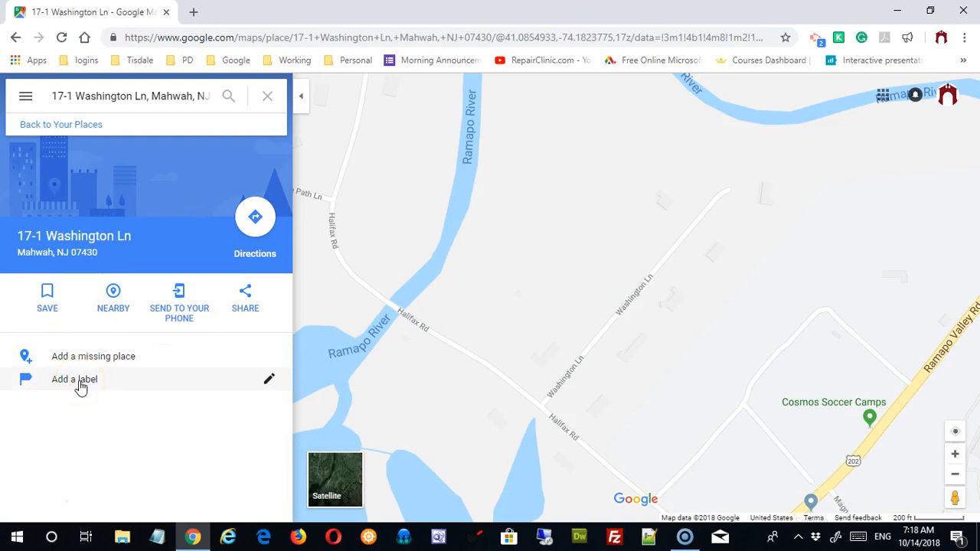
{"action": "left_click", "coordinate": [80, 386]}
{"action": "left_click", "coordinate": [66, 385]}
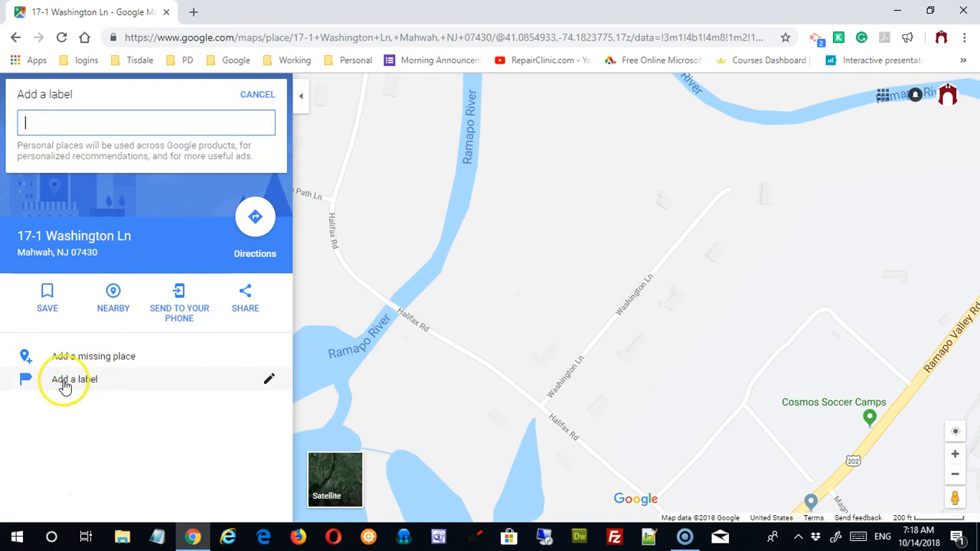
{"action": "type", "text": "Random Place"}
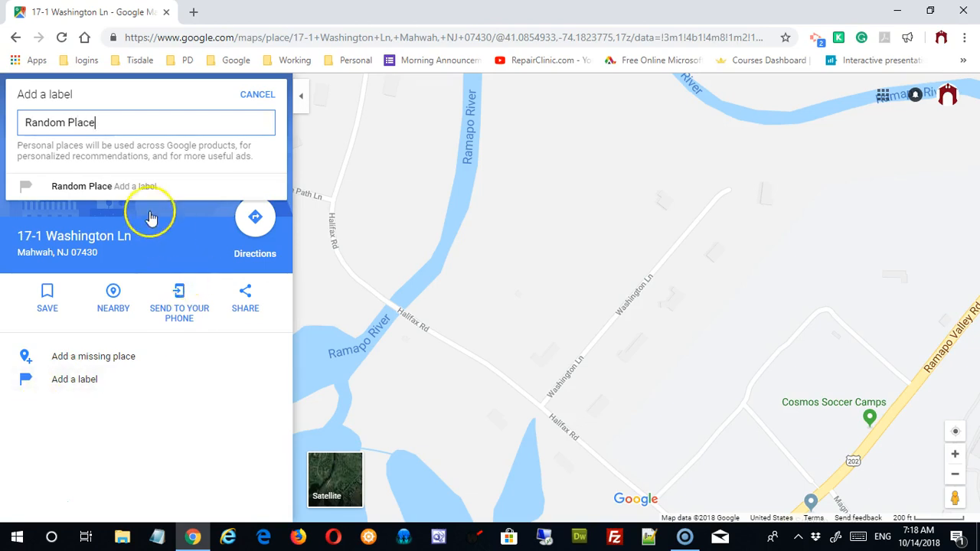
{"action": "left_click", "coordinate": [142, 189]}
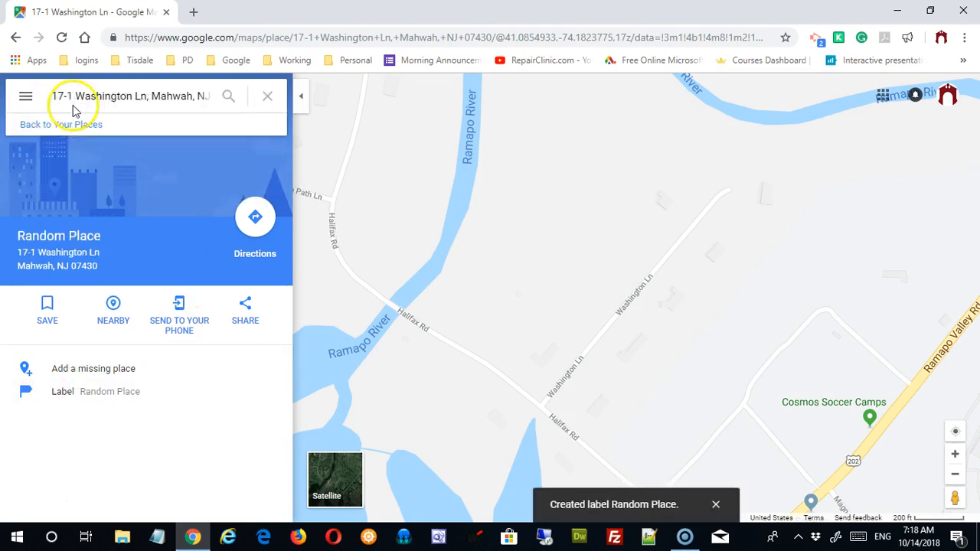
{"action": "left_click", "coordinate": [26, 98]}
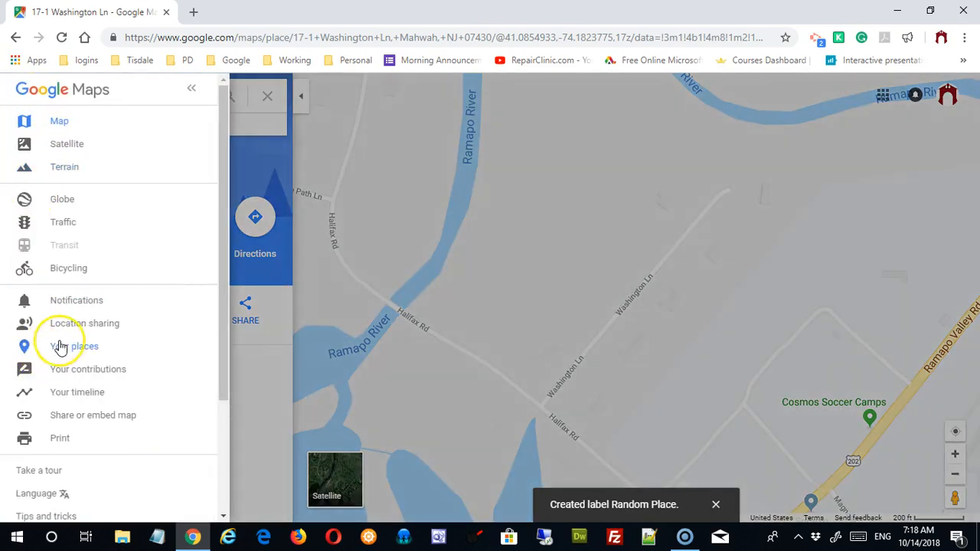
{"action": "left_click", "coordinate": [61, 347]}
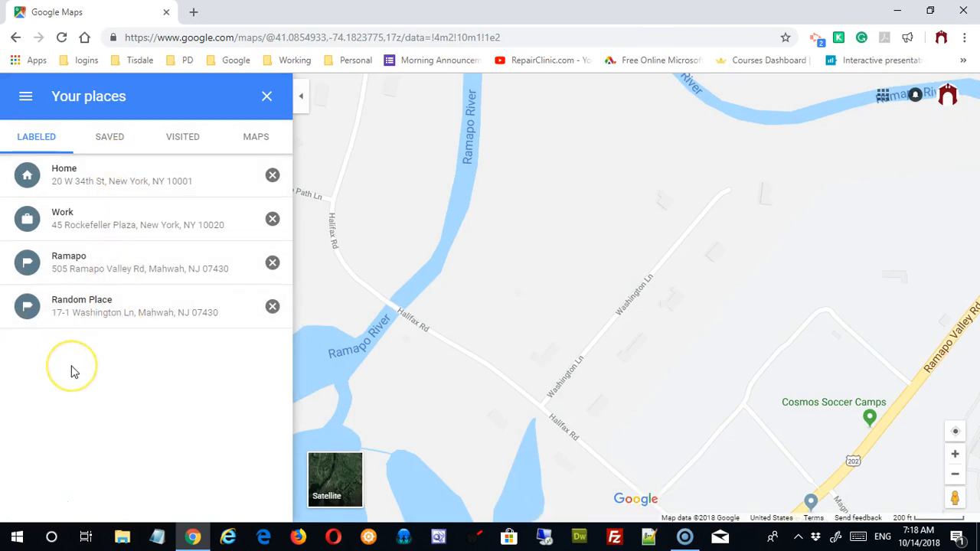
Step: Delete the Random Place and Ramapo labels and the Work address, leaving only Home
{"action": "left_click", "coordinate": [272, 306]}
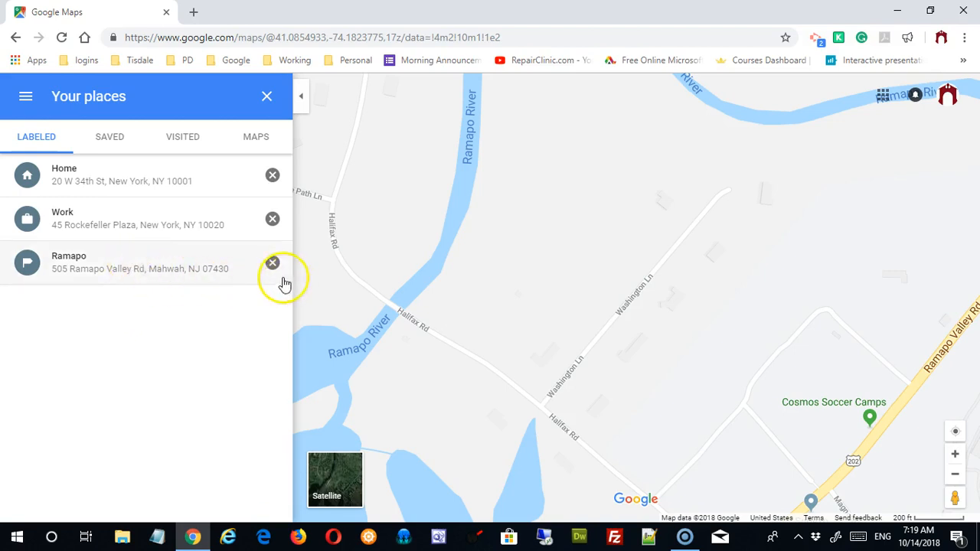
{"action": "left_click", "coordinate": [272, 263]}
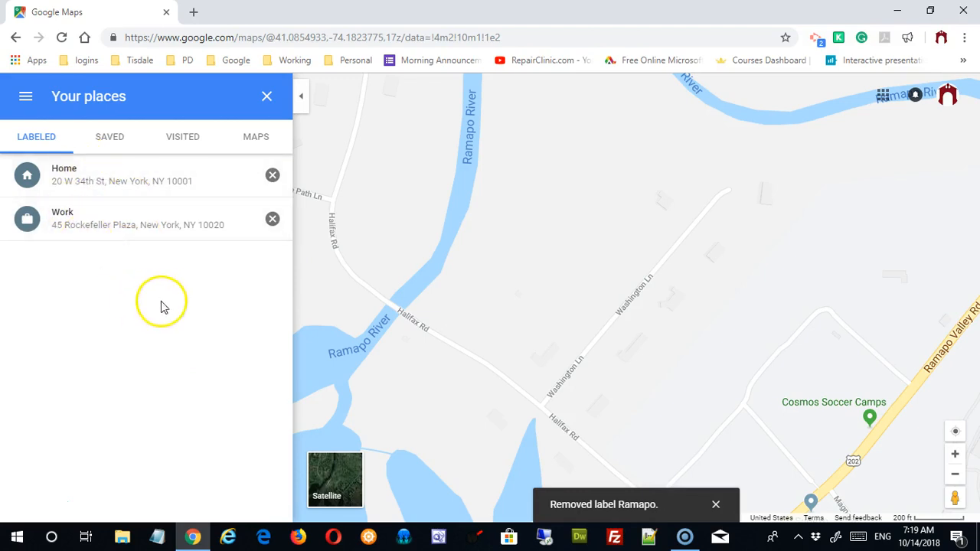
{"action": "left_click", "coordinate": [272, 221]}
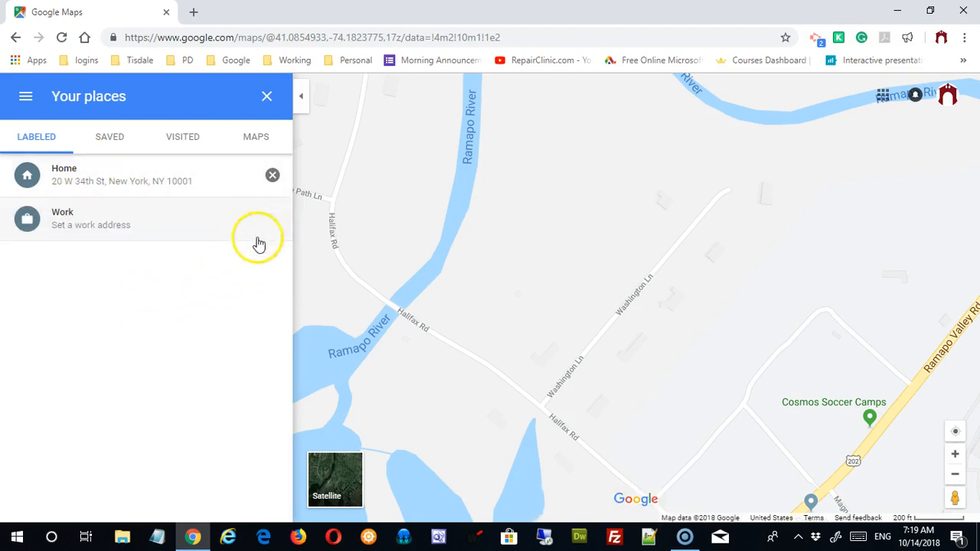
Step: Save Radio City Music Hall, 1260 6th Ave, as the Work address
{"action": "left_click", "coordinate": [82, 234]}
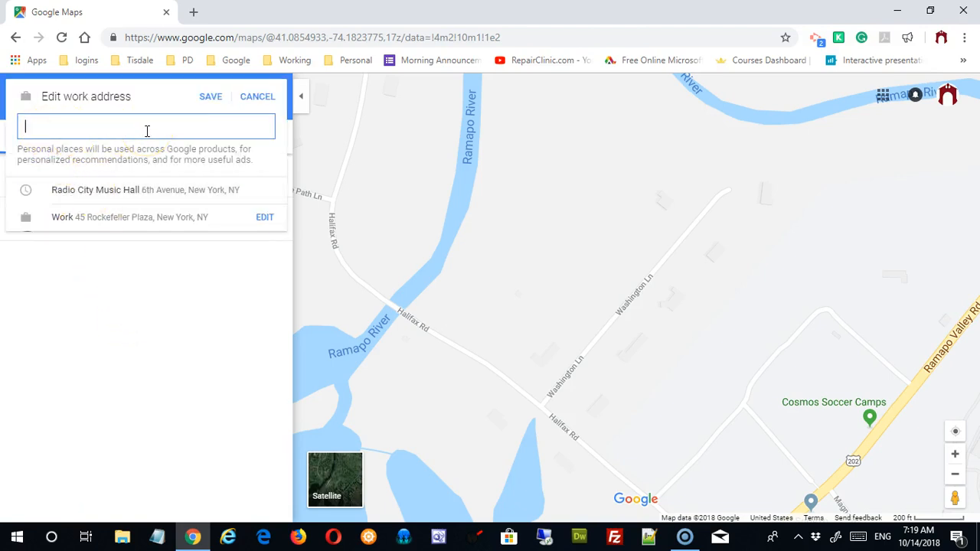
{"action": "left_click", "coordinate": [130, 189]}
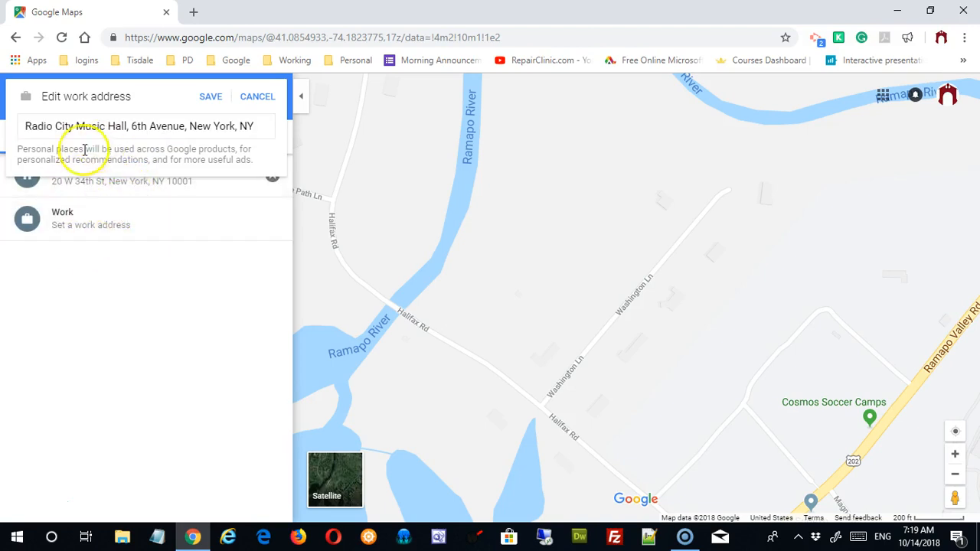
{"action": "left_click", "coordinate": [208, 98]}
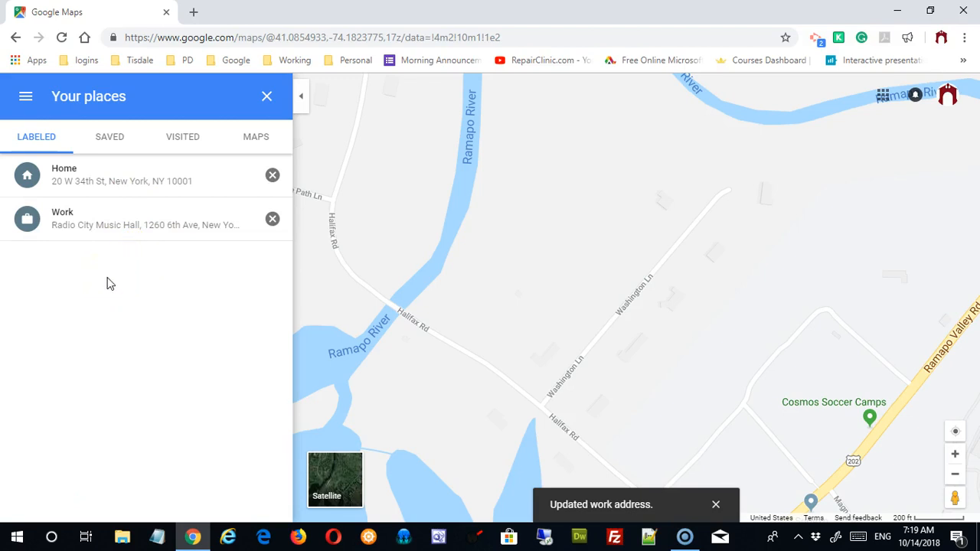
Step: Check the Starred places and Want to go saved lists, both empty, and return to Saved
{"action": "left_click", "coordinate": [108, 144]}
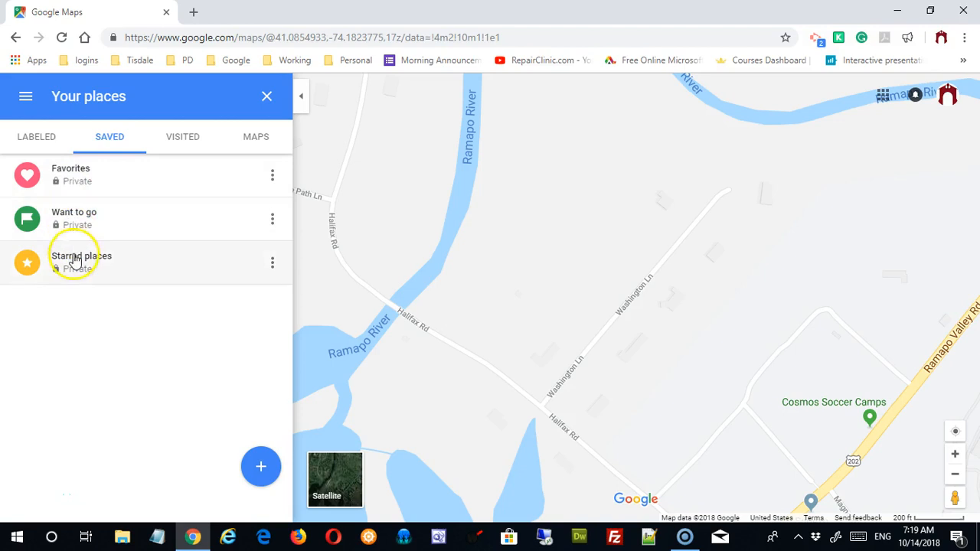
{"action": "left_click", "coordinate": [72, 185]}
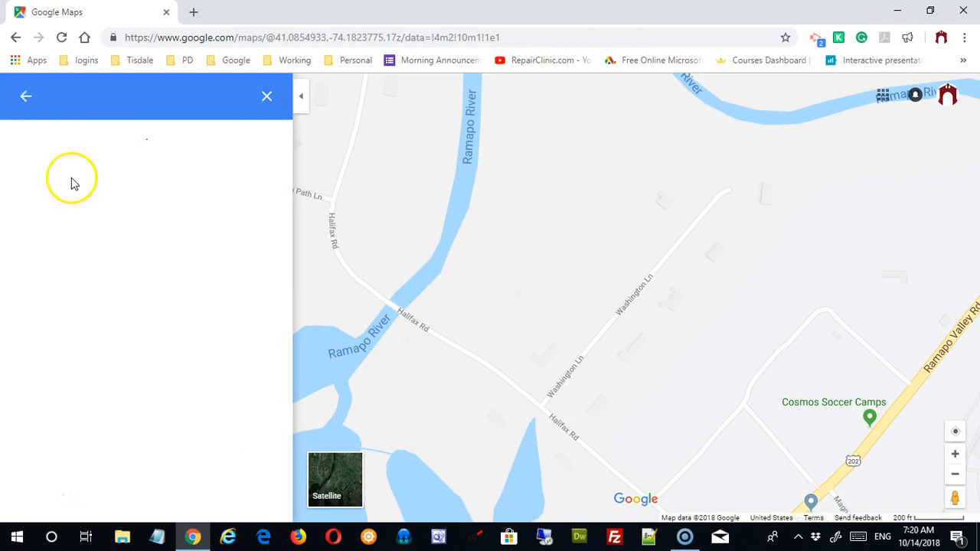
{"action": "left_click", "coordinate": [15, 40]}
{"action": "left_click", "coordinate": [72, 217]}
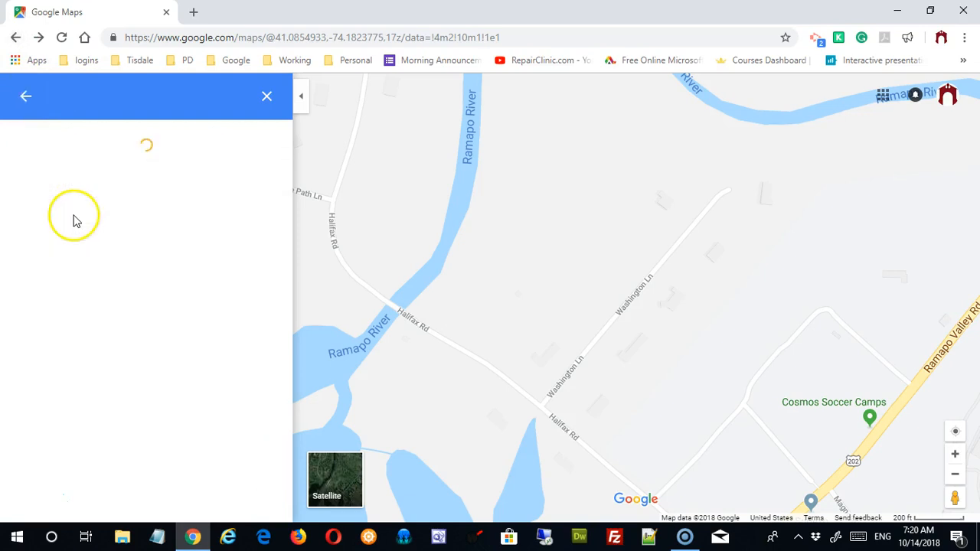
{"action": "left_click", "coordinate": [14, 40]}
{"action": "left_click", "coordinate": [72, 267]}
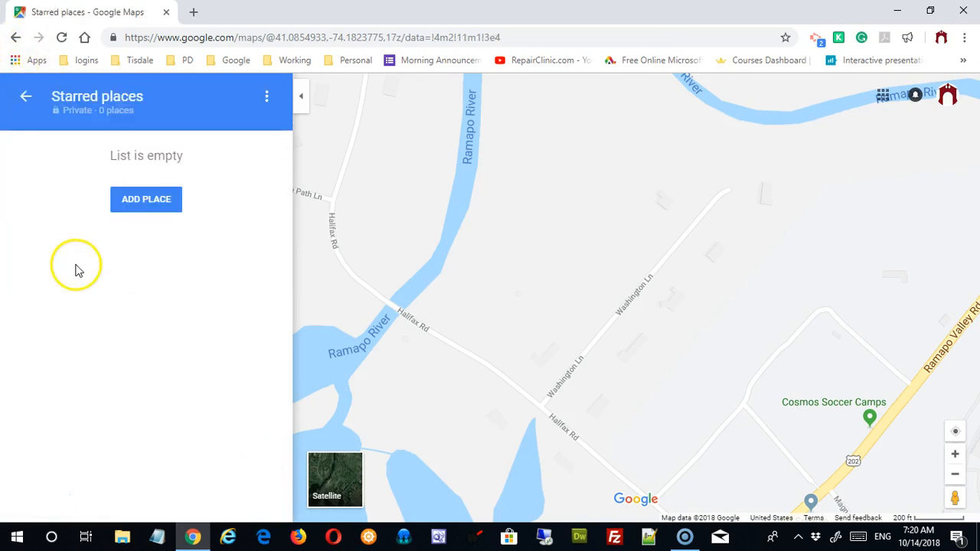
{"action": "left_click", "coordinate": [25, 97]}
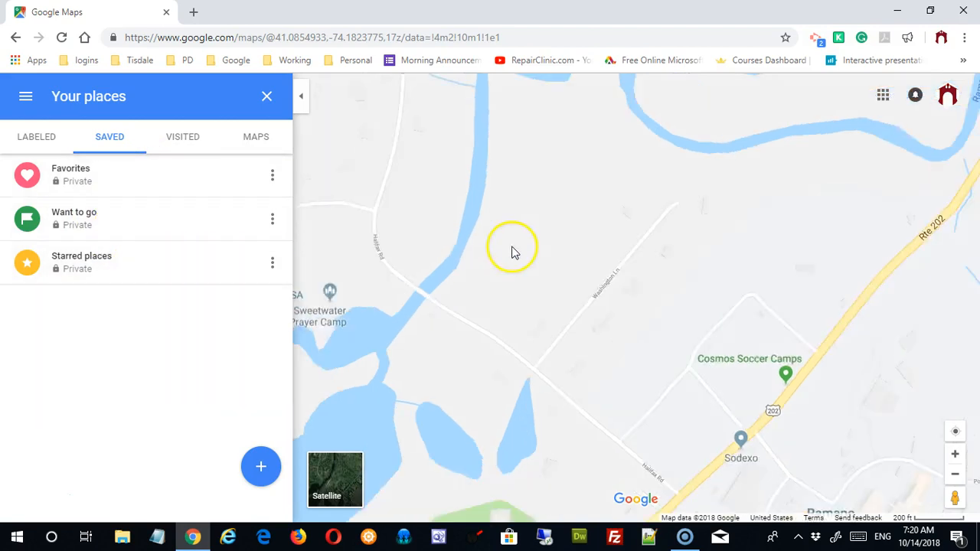
Step: Save Ramapo College of New Jersey to the Favorites list
{"action": "scroll", "coordinate": [512, 247], "scroll_direction": "down", "scroll_amount": 3}
{"action": "scroll", "coordinate": [556, 229], "scroll_direction": "down", "scroll_amount": 2}
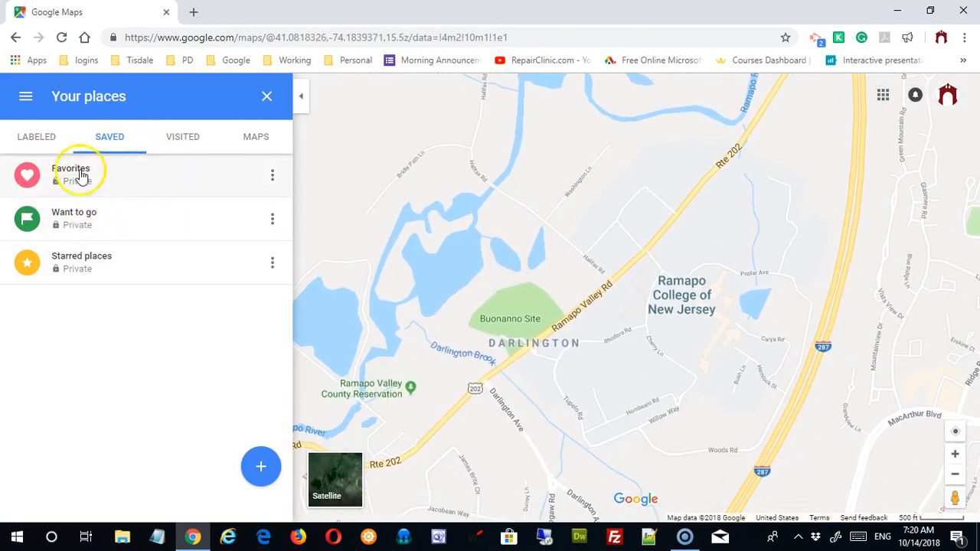
{"action": "left_click", "coordinate": [684, 311]}
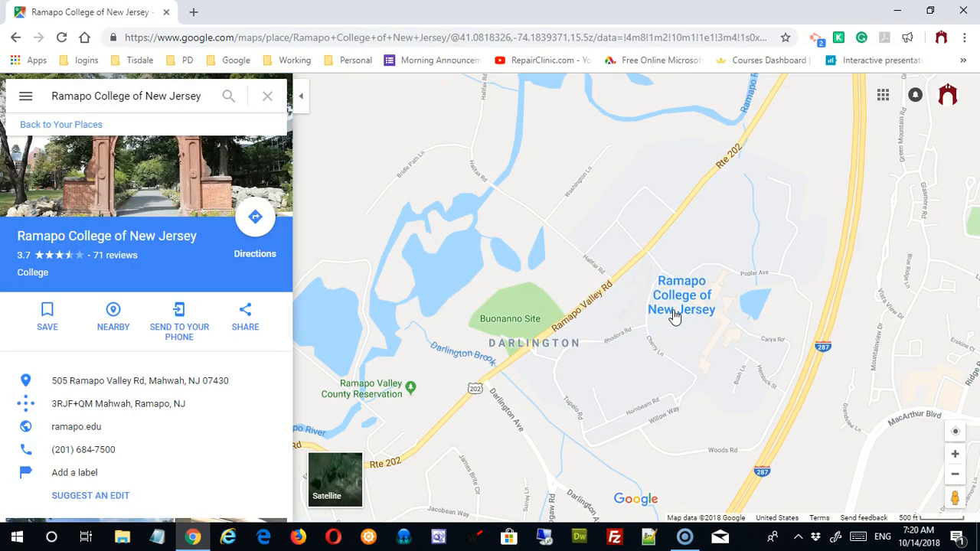
{"action": "left_click", "coordinate": [47, 314]}
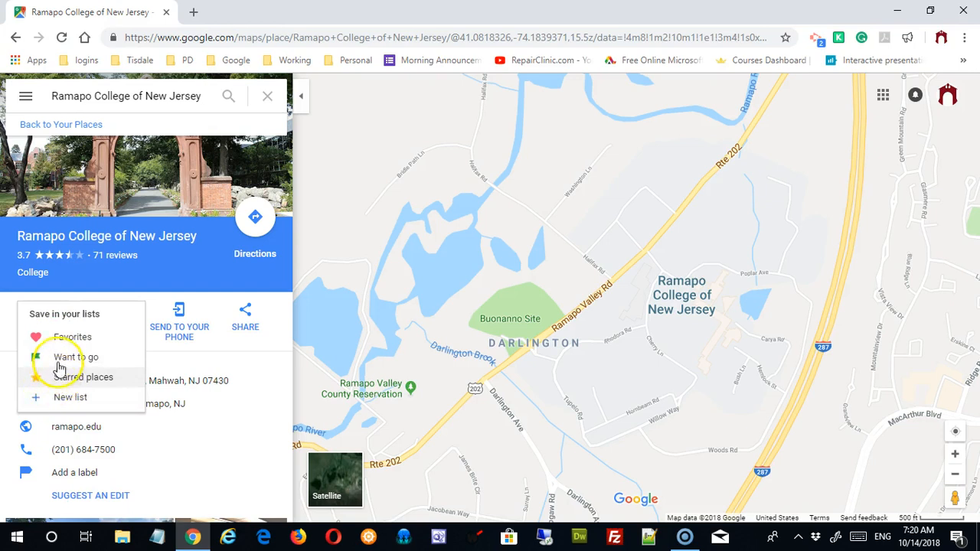
{"action": "left_click", "coordinate": [67, 343]}
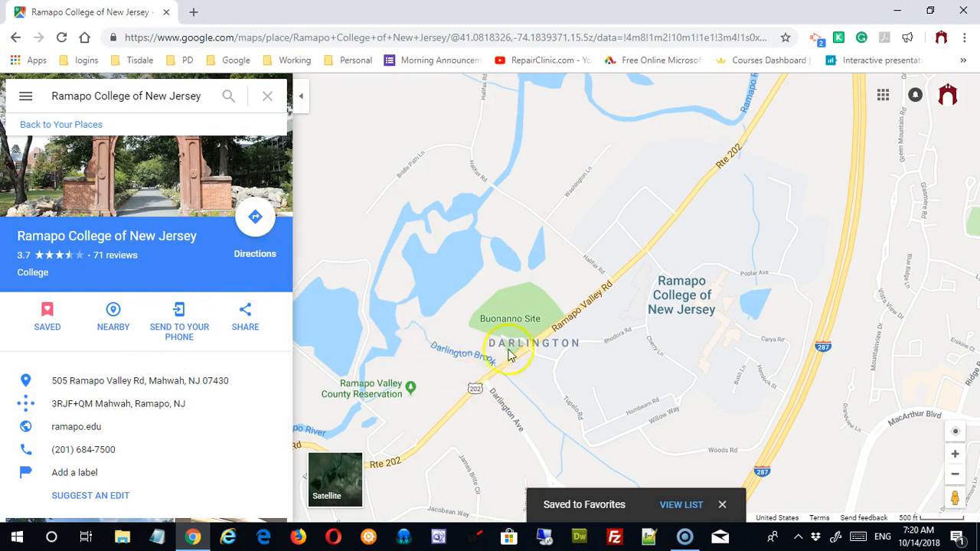
Step: Save Ramapo Valley County Reservation to Favorites, then reopen Your places
{"action": "left_click_drag", "start_coordinate": [457, 386], "coordinate": [539, 300]}
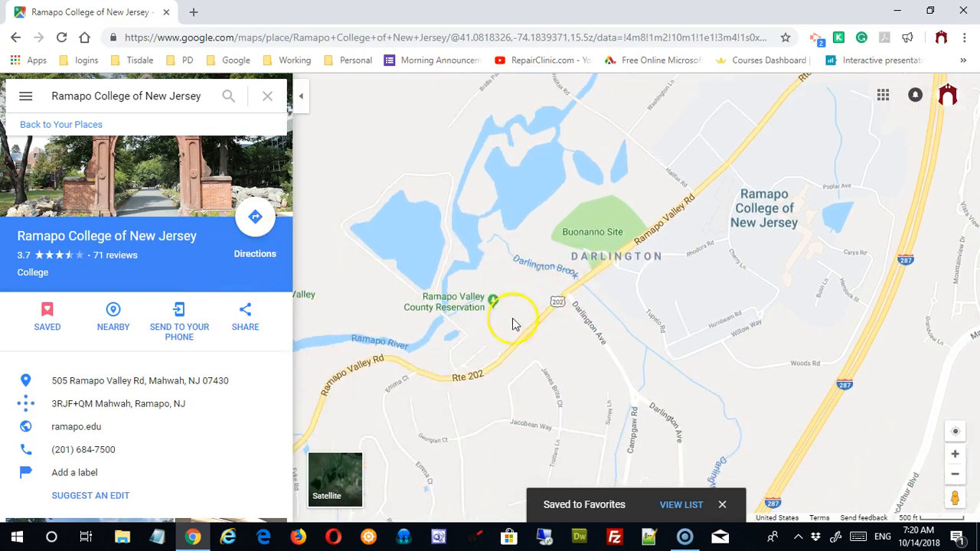
{"action": "left_click", "coordinate": [452, 322]}
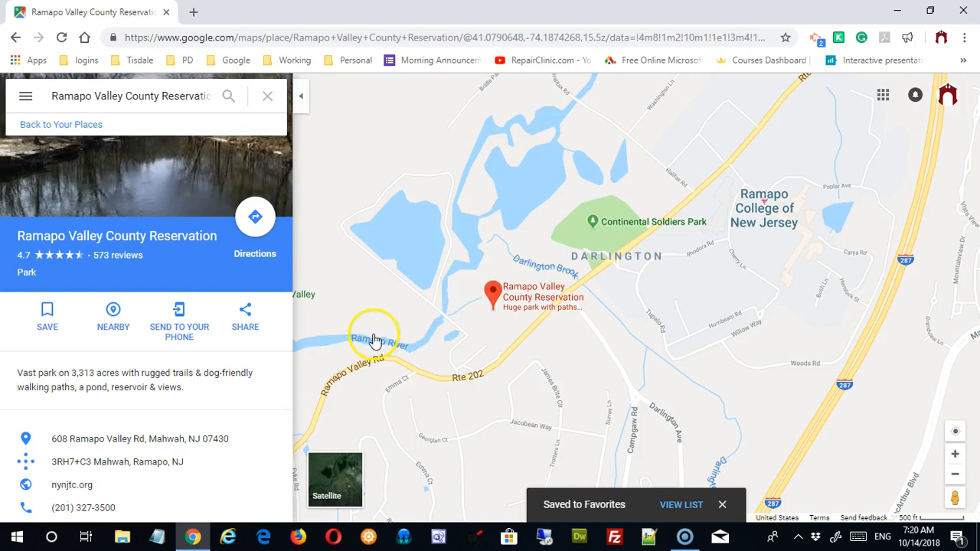
{"action": "left_click", "coordinate": [47, 314]}
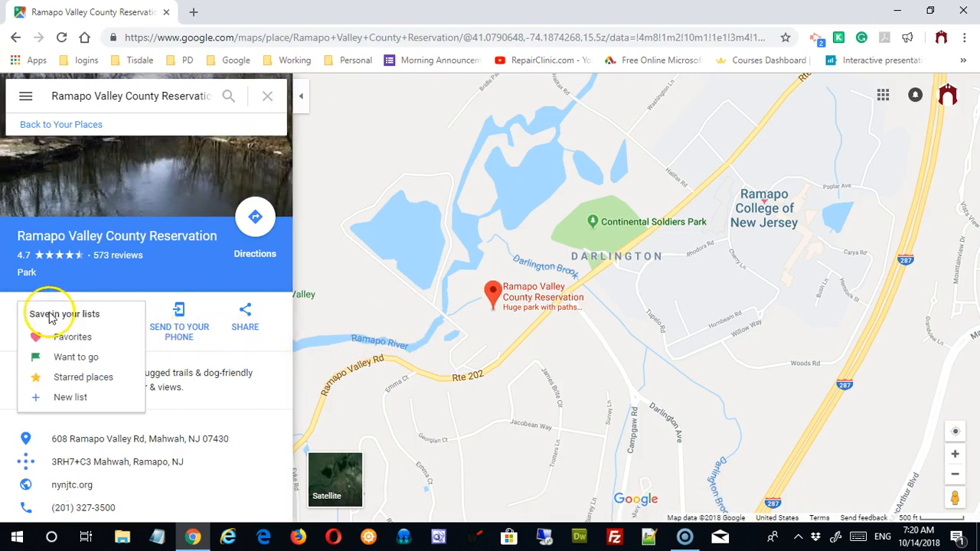
{"action": "left_click", "coordinate": [75, 338]}
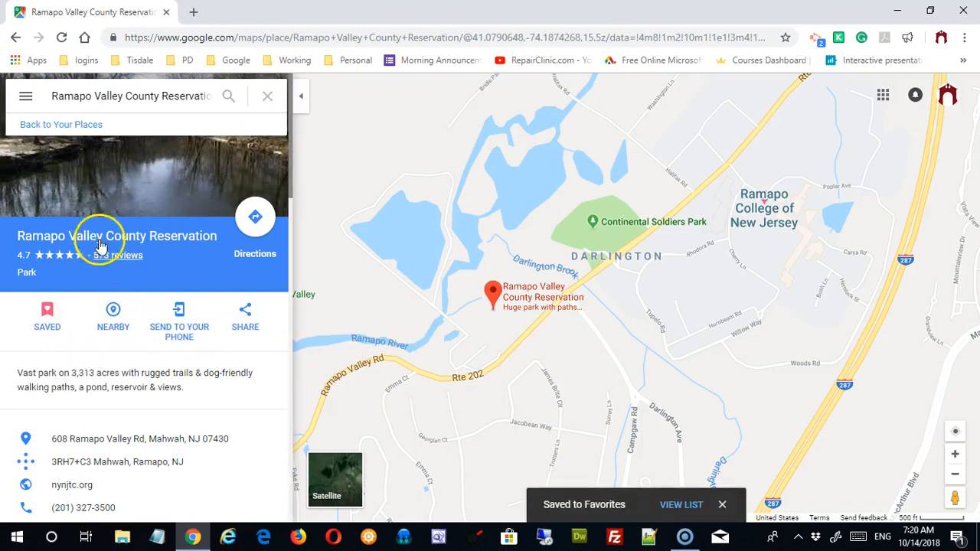
{"action": "left_click", "coordinate": [25, 98]}
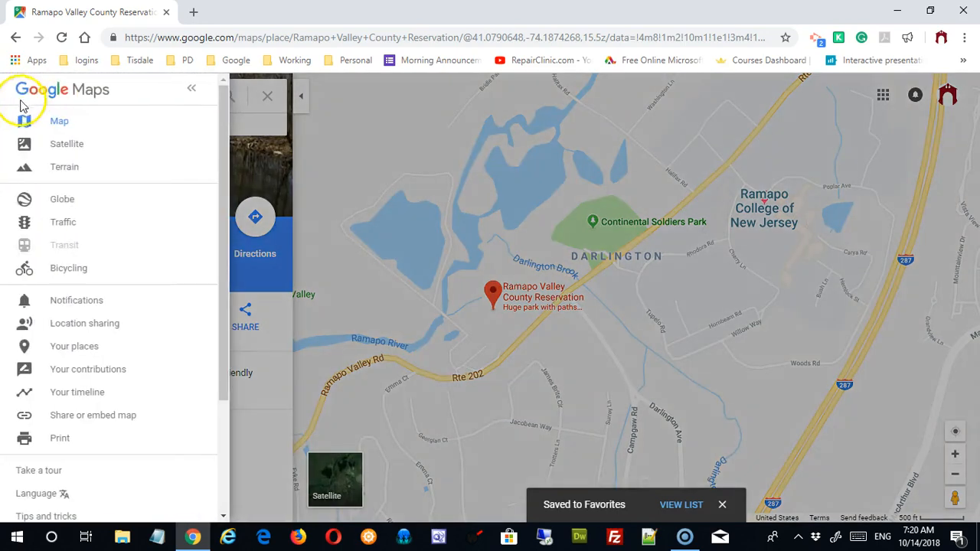
{"action": "left_click", "coordinate": [56, 352]}
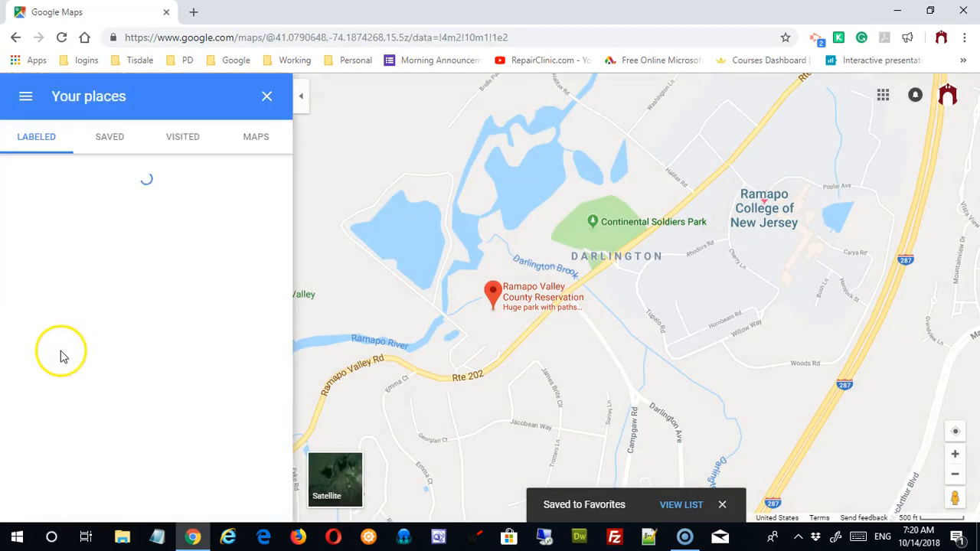
Step: View the Favorites list, then open Edit list to show both places' note fields
{"action": "left_click", "coordinate": [114, 136]}
{"action": "left_click", "coordinate": [81, 181]}
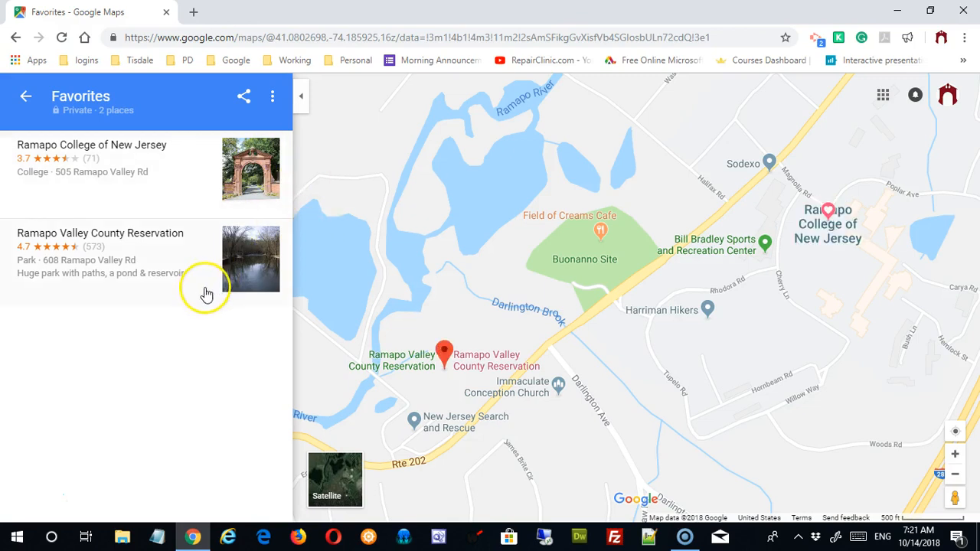
{"action": "left_click", "coordinate": [27, 98]}
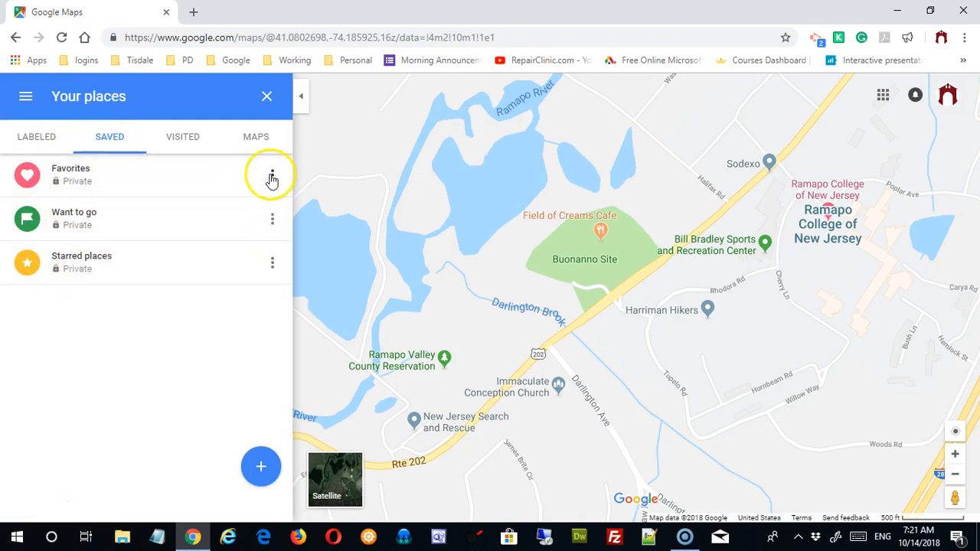
{"action": "left_click", "coordinate": [272, 175]}
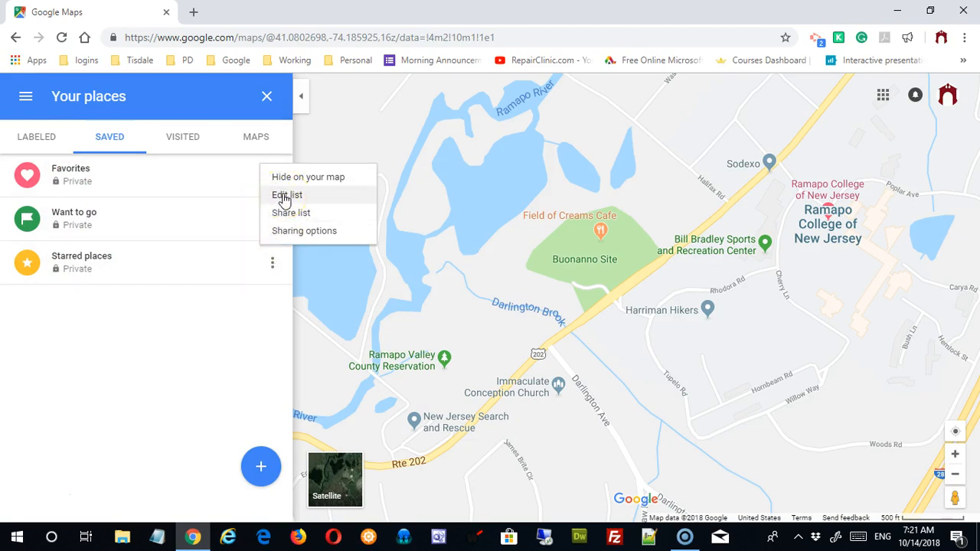
{"action": "left_click", "coordinate": [285, 199]}
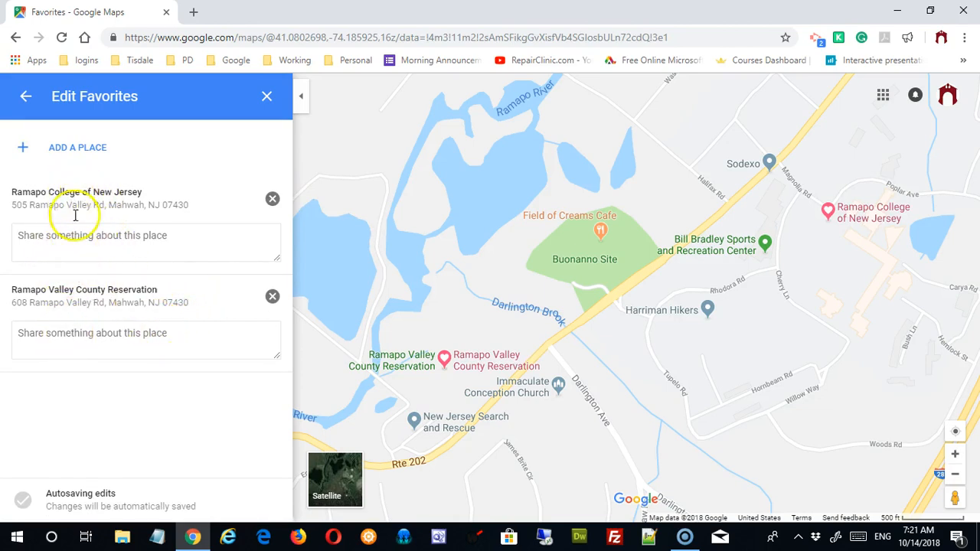
Step: Note 'Great place to hike' on Ramapo Valley County Reservation and remove Ramapo College from Favorites
{"action": "left_click", "coordinate": [70, 239]}
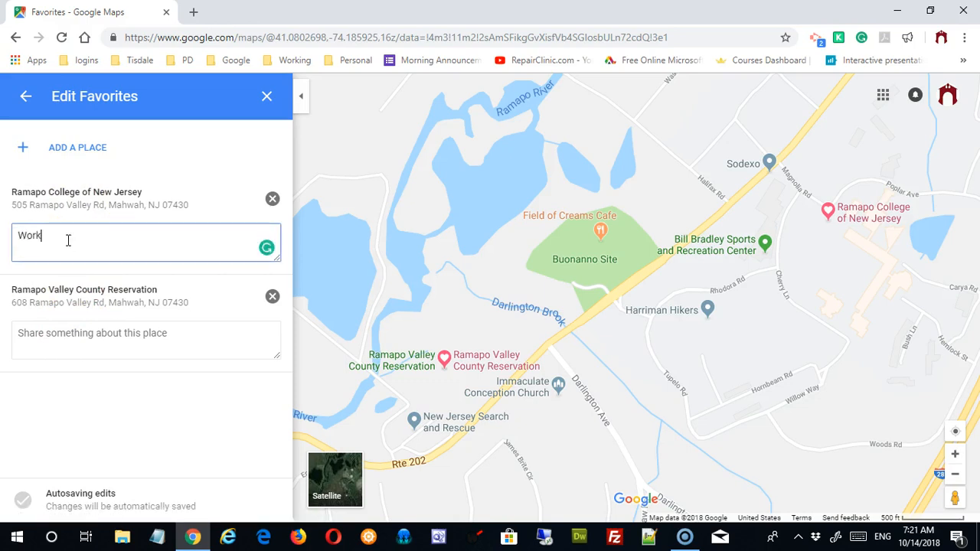
{"action": "left_click", "coordinate": [66, 342]}
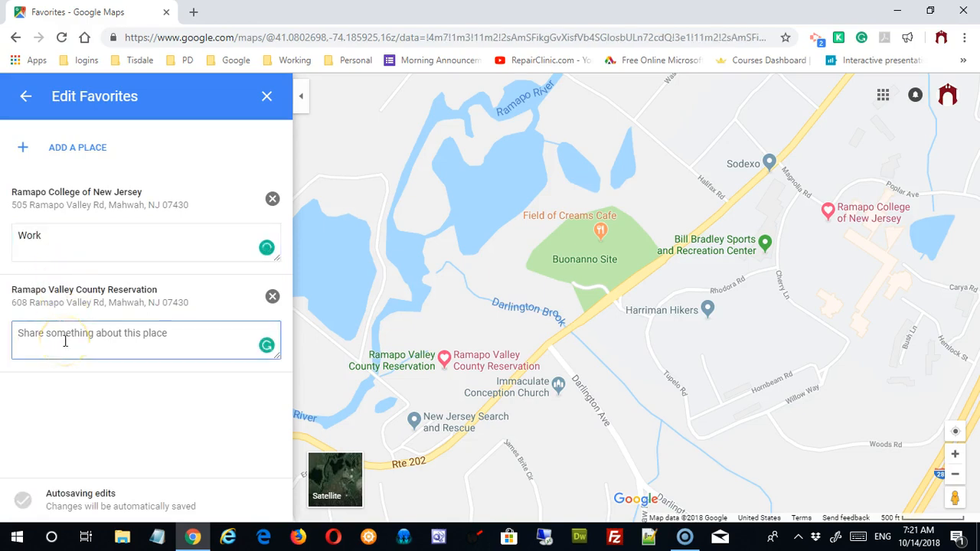
{"action": "type", "text": "Great place to hike"}
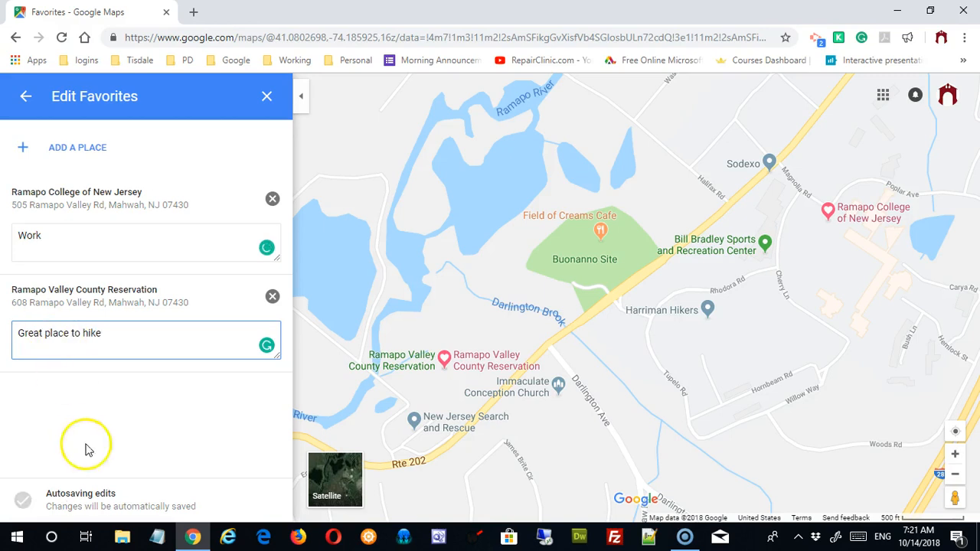
{"action": "left_click", "coordinate": [163, 414]}
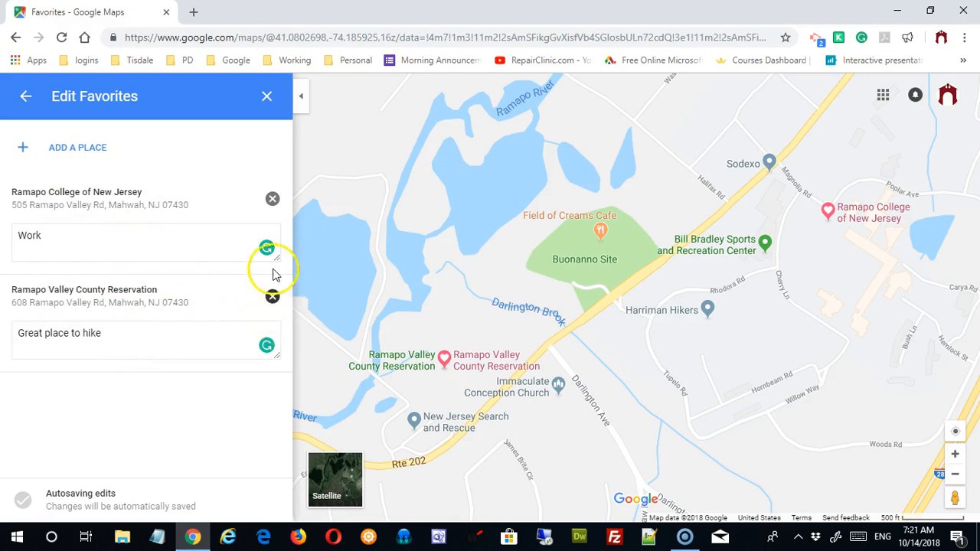
{"action": "left_click", "coordinate": [272, 198]}
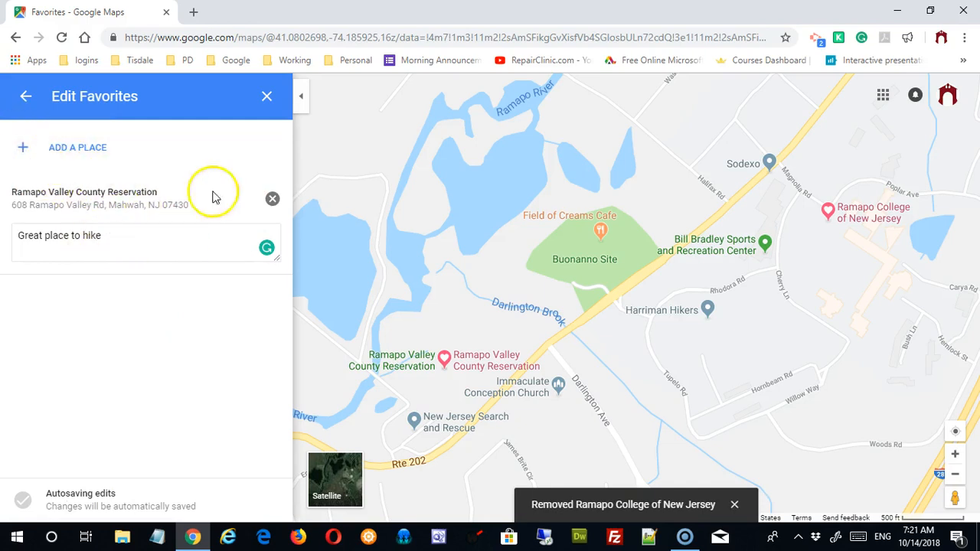
Step: Add Sonny & Tony's Pizza & Italian Restaurant to Favorites, then go back to the saved lists overview
{"action": "left_click", "coordinate": [25, 154]}
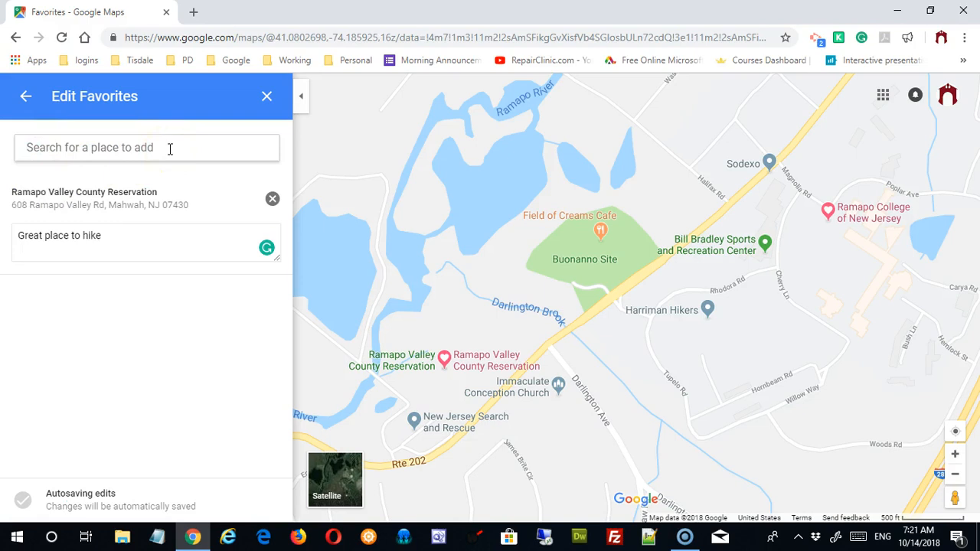
{"action": "type", "text": "sonhy and"}
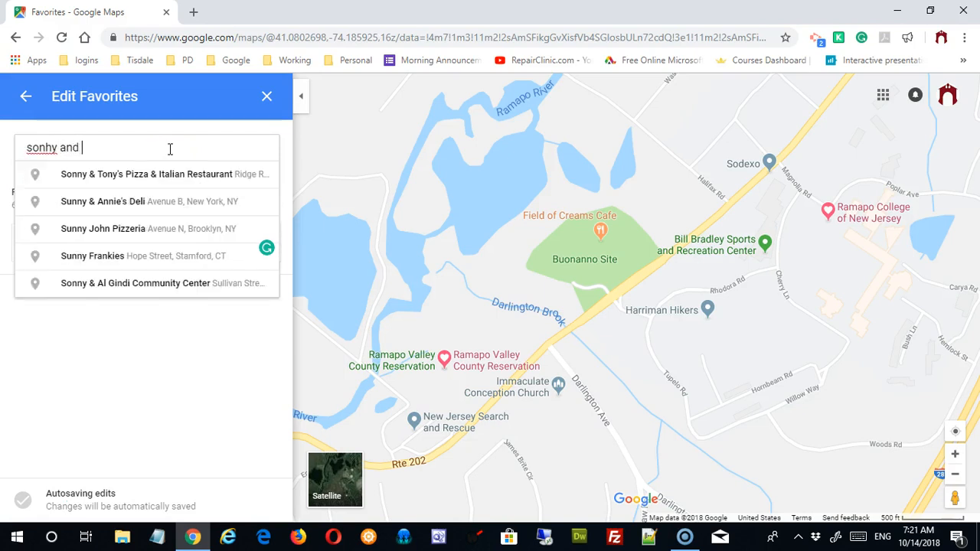
{"action": "key", "text": "BackSpace"}
{"action": "key", "text": "BackSpace"}
{"action": "key", "text": "BackSpace"}
{"action": "key", "text": "BackSpace"}
{"action": "key", "text": "BackSpace"}
{"action": "key", "text": "BackSpace"}
{"action": "key", "text": "BackSpace"}
{"action": "type", "text": "y and to"}
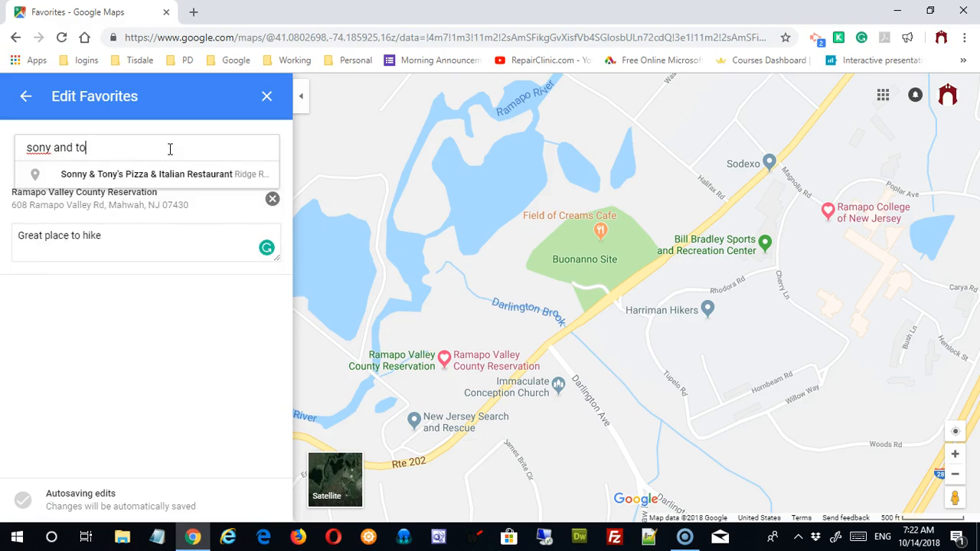
{"action": "left_click", "coordinate": [167, 185]}
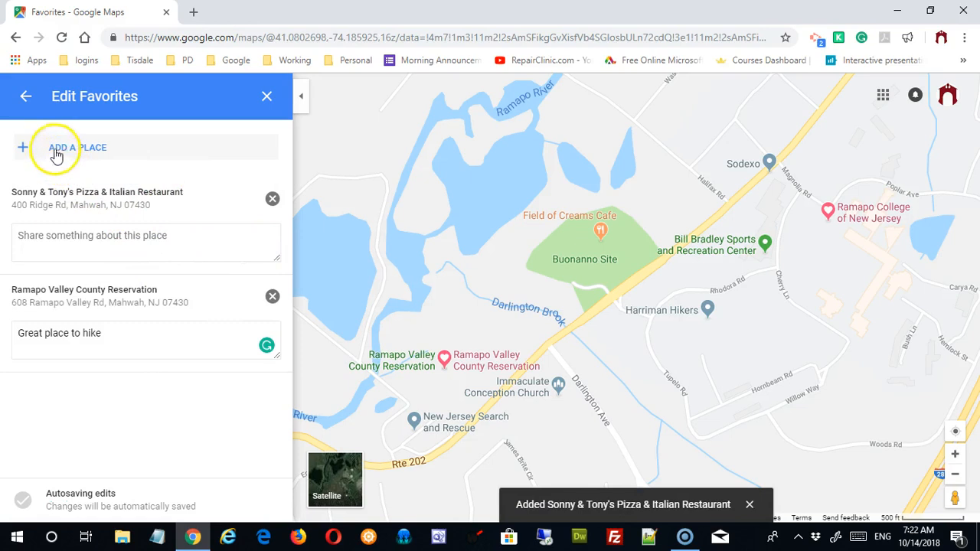
{"action": "left_click", "coordinate": [26, 96]}
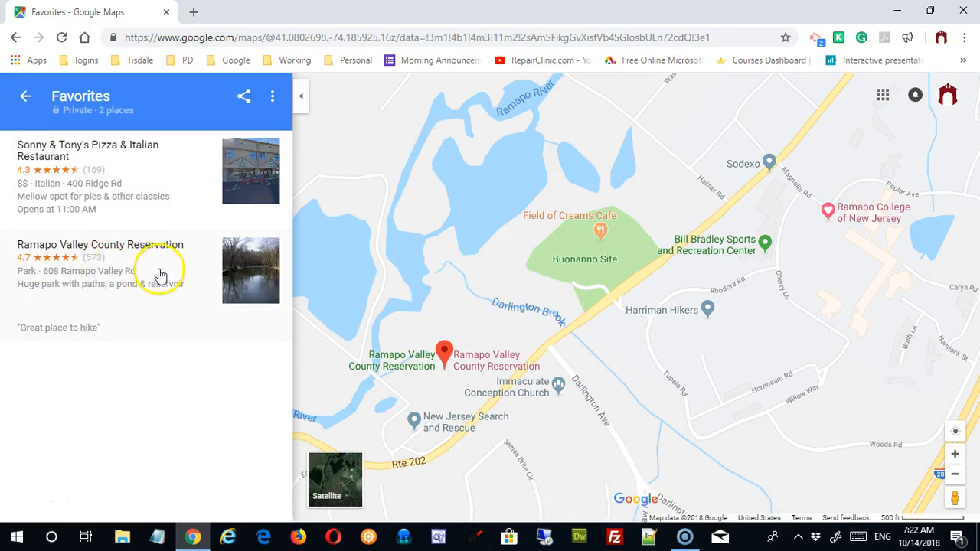
{"action": "left_click", "coordinate": [28, 103]}
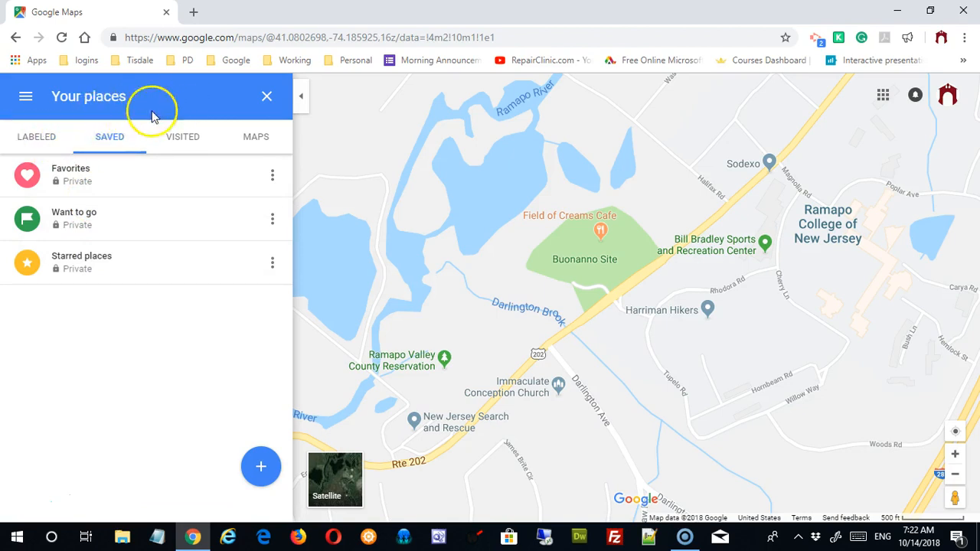
Step: Save Sonny & Tony's Pizza into a new list named 'Favorite Local Restaurants'
{"action": "left_click", "coordinate": [266, 99]}
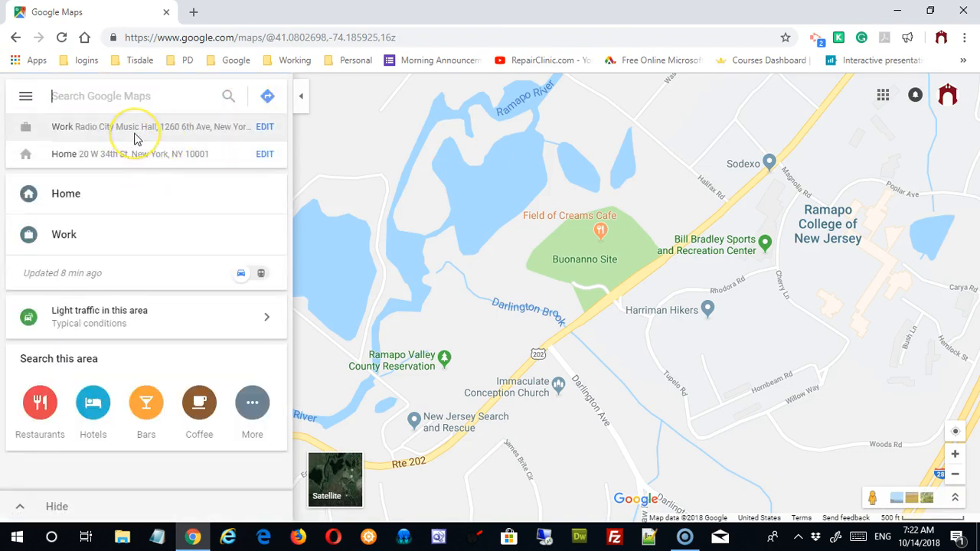
{"action": "type", "text": "sony"}
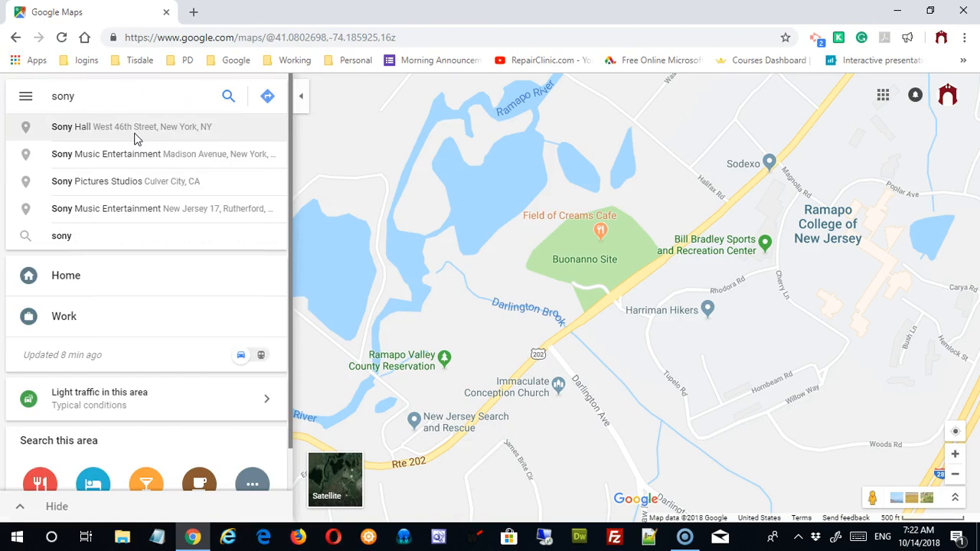
{"action": "type", "text": " and ton"}
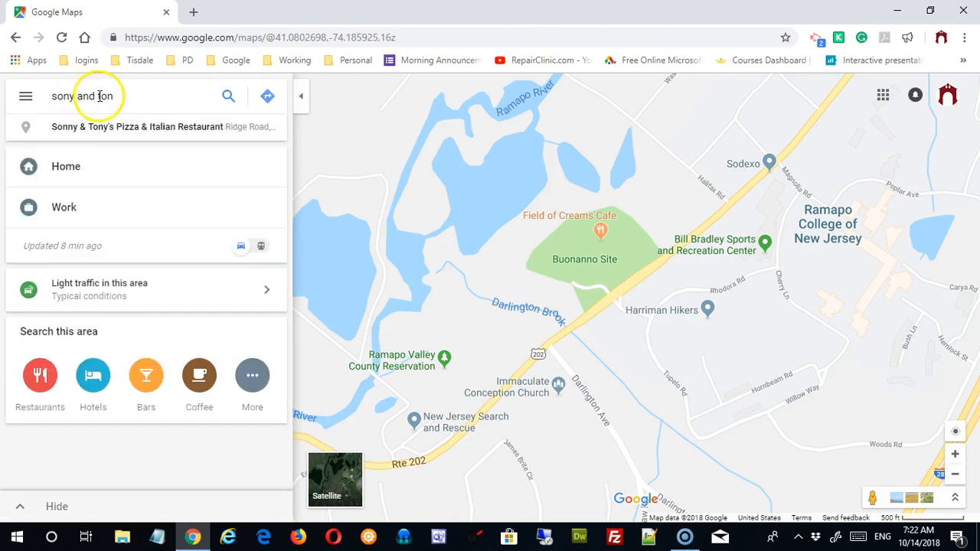
{"action": "left_click", "coordinate": [123, 126]}
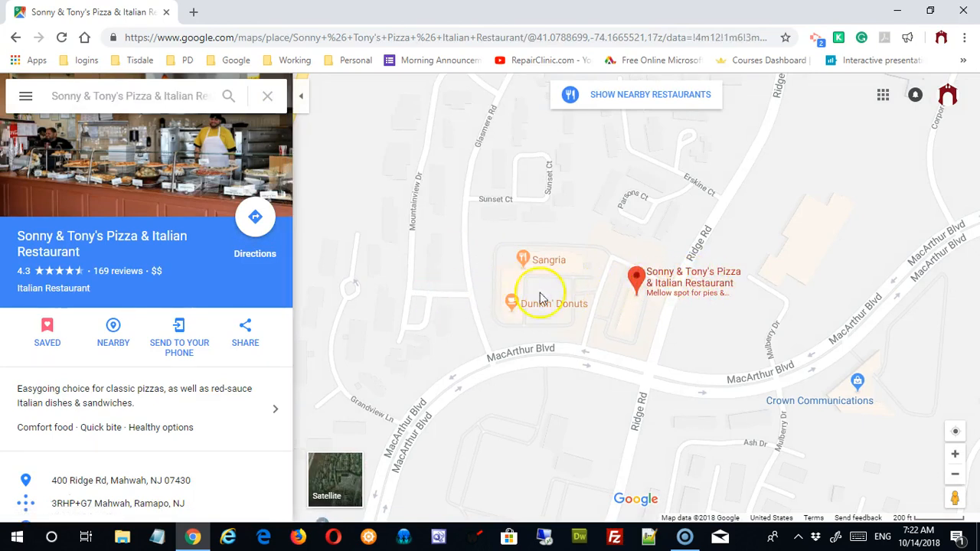
{"action": "left_click", "coordinate": [50, 331]}
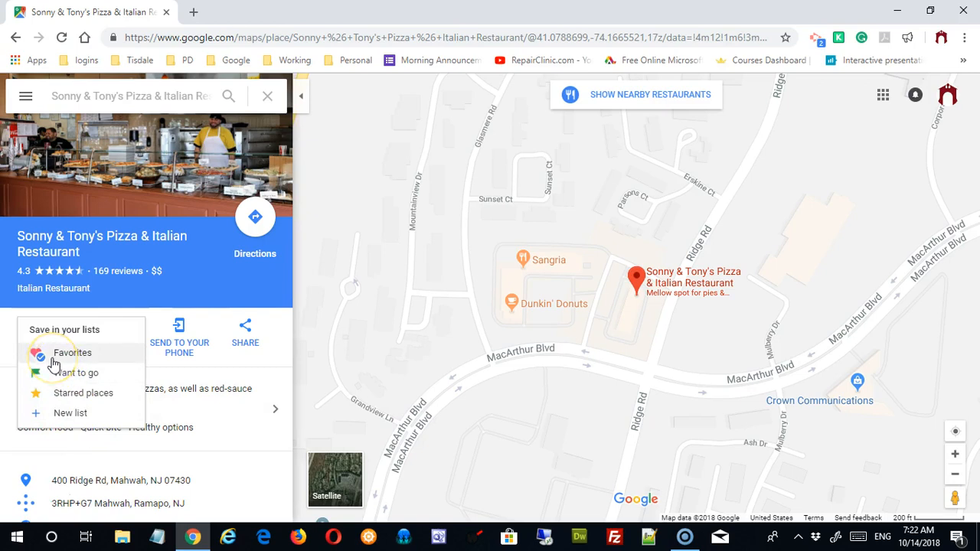
{"action": "left_click", "coordinate": [69, 412]}
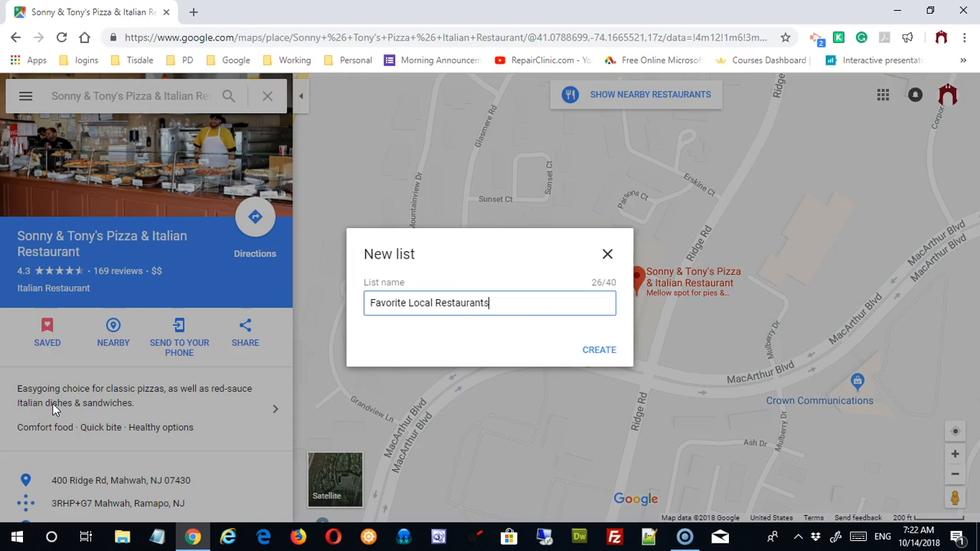
{"action": "left_click", "coordinate": [613, 352]}
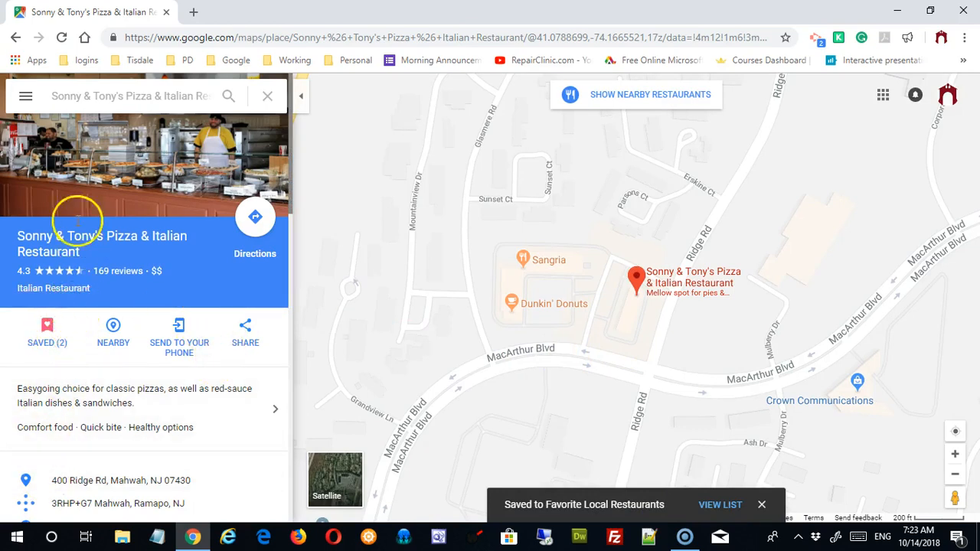
{"action": "left_click", "coordinate": [25, 96]}
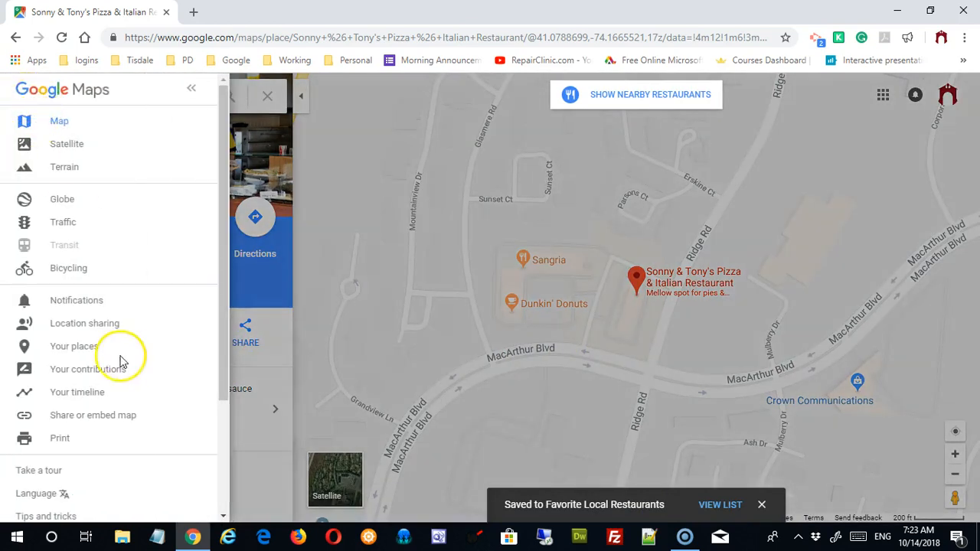
Step: Open the saved lists and check the Favorite Local Restaurants list
{"action": "left_click", "coordinate": [81, 345]}
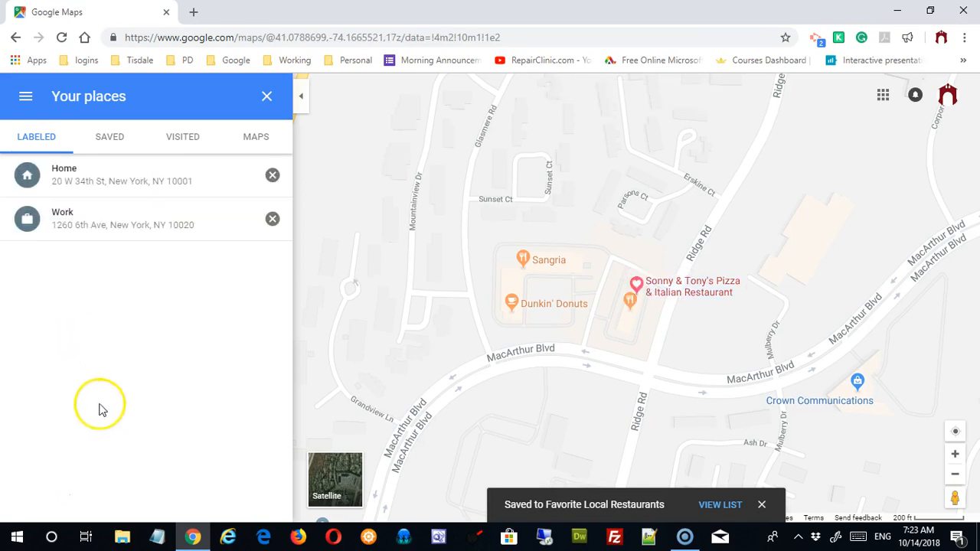
{"action": "left_click", "coordinate": [113, 139]}
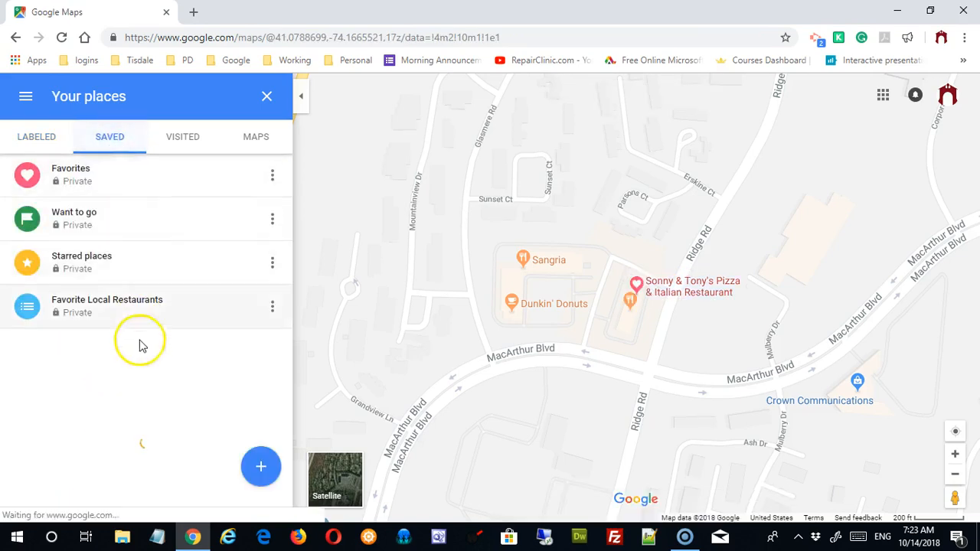
{"action": "left_click", "coordinate": [98, 306]}
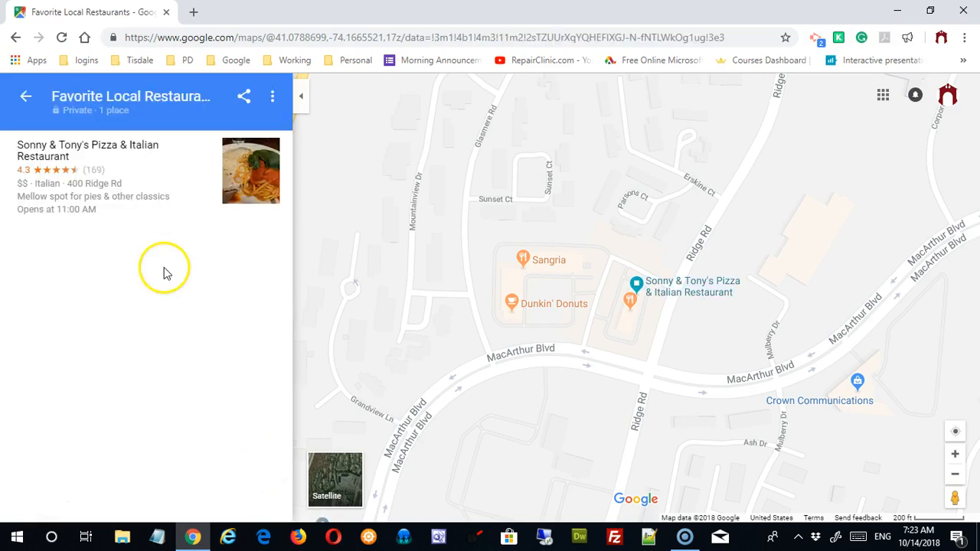
{"action": "left_click", "coordinate": [25, 98]}
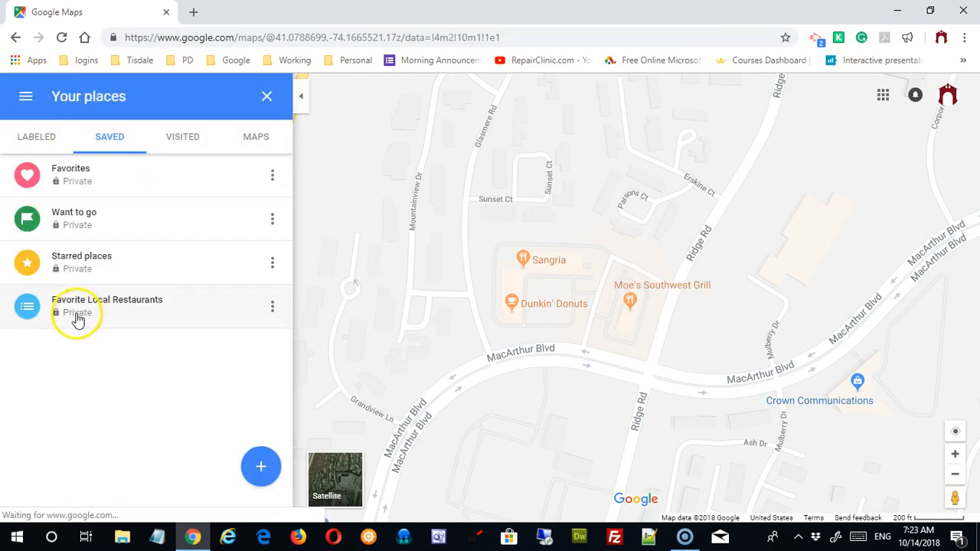
Step: Remove Sonny & Tony's Pizza from Favorites, leaving only Ramapo Valley County Reservation
{"action": "left_click", "coordinate": [75, 176]}
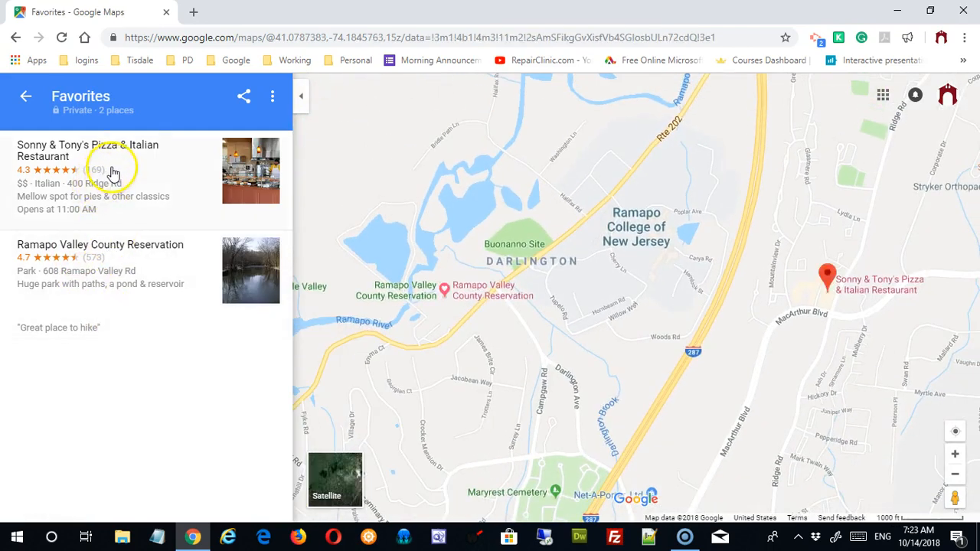
{"action": "left_click", "coordinate": [274, 98]}
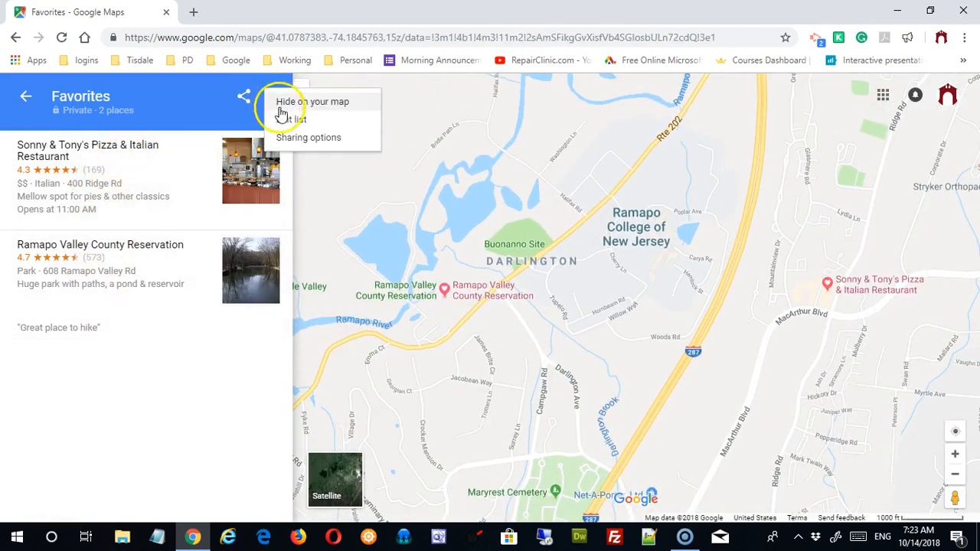
{"action": "left_click", "coordinate": [279, 120]}
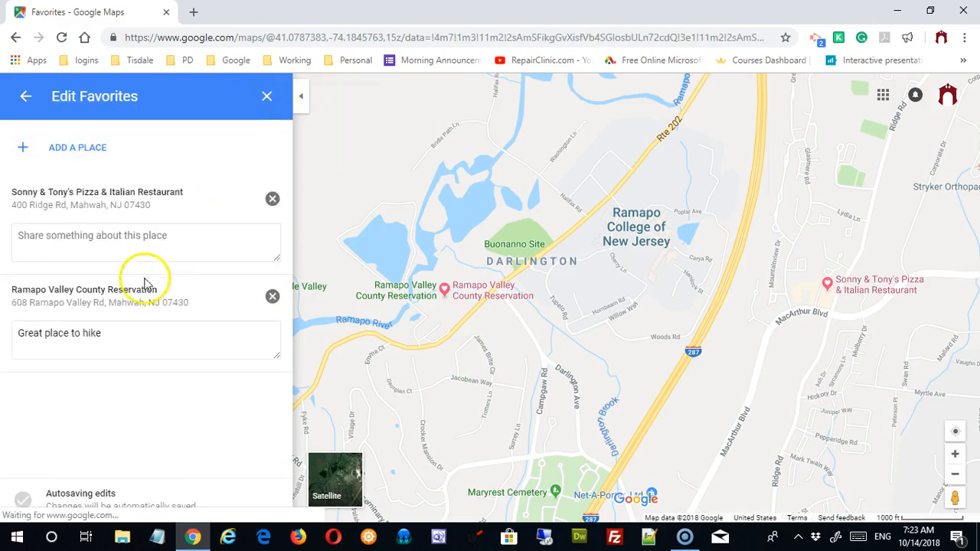
{"action": "left_click", "coordinate": [272, 199]}
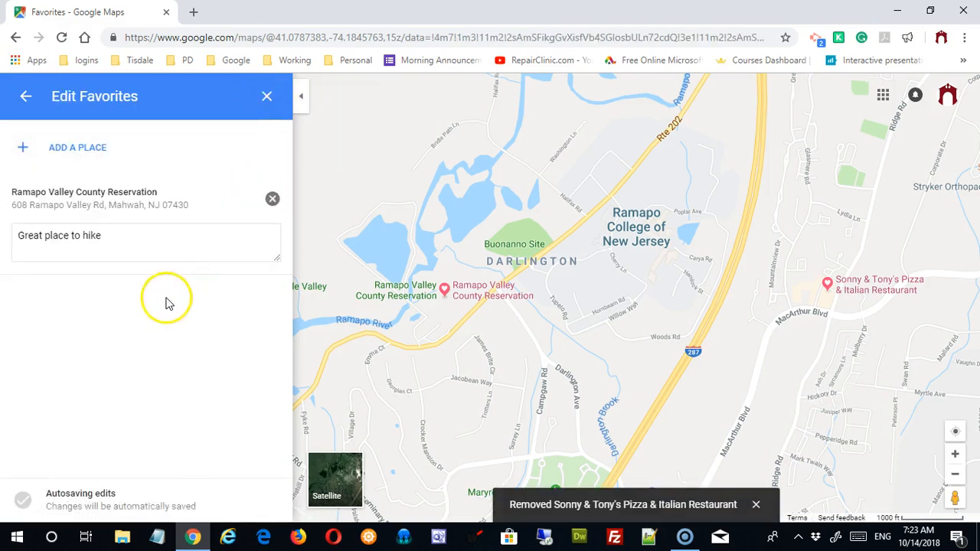
{"action": "left_click", "coordinate": [23, 100]}
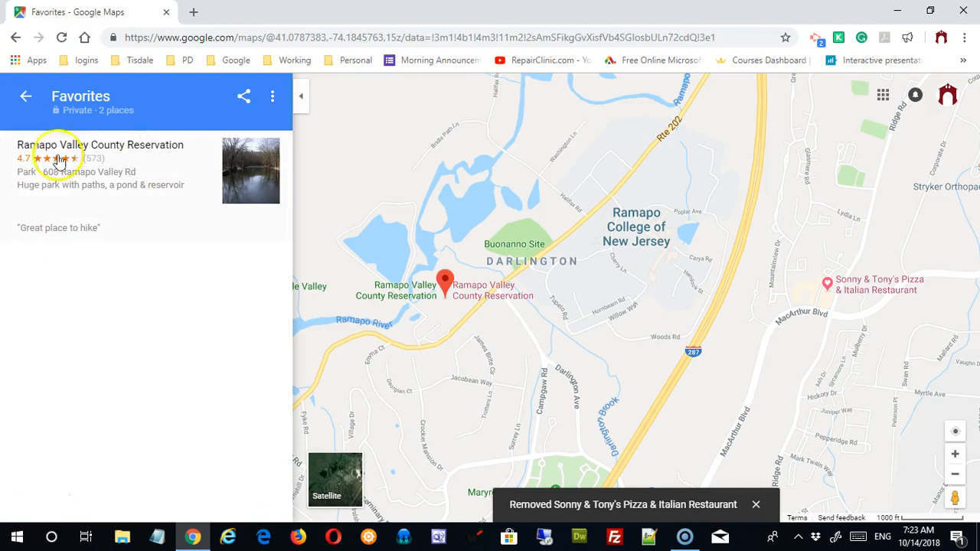
{"action": "left_click", "coordinate": [26, 99]}
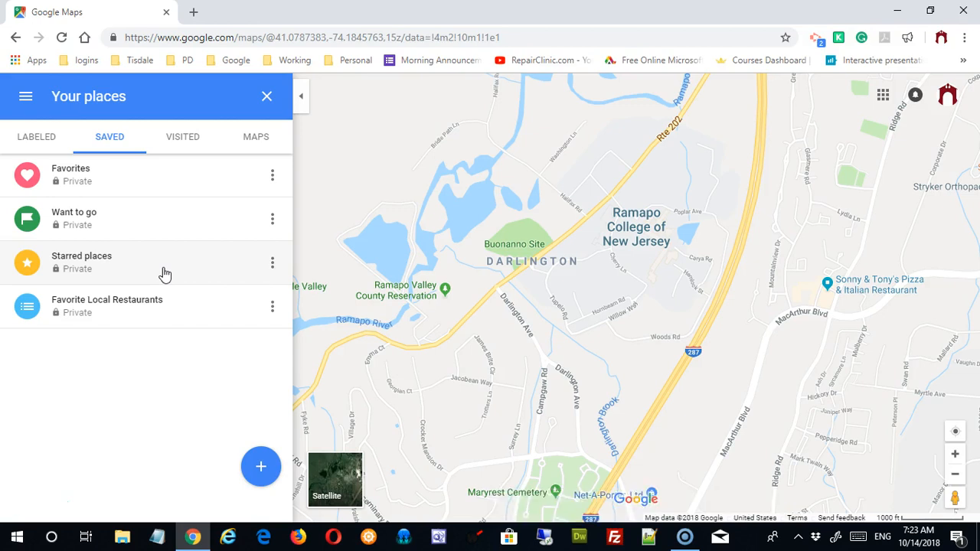
{"action": "left_click", "coordinate": [272, 308]}
{"action": "left_click", "coordinate": [280, 351]}
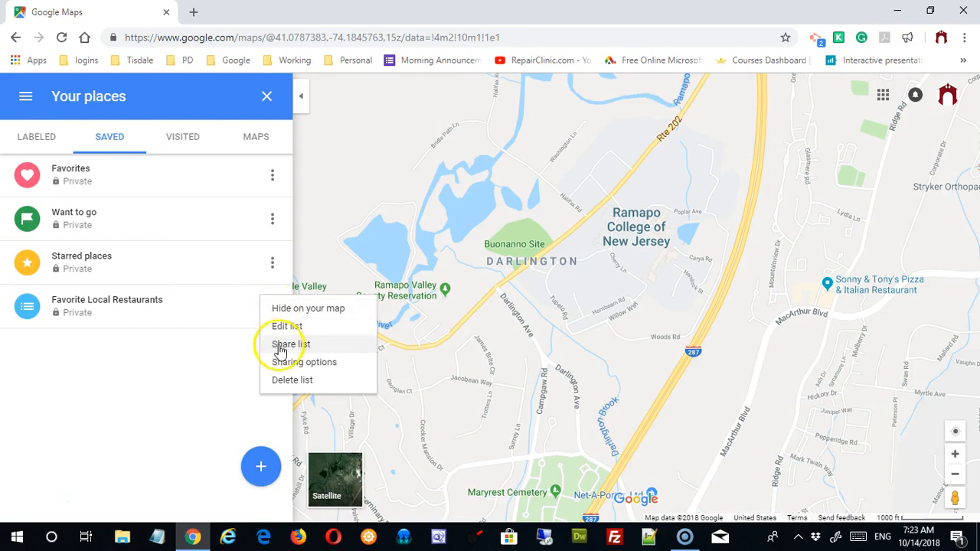
{"action": "left_click", "coordinate": [280, 346]}
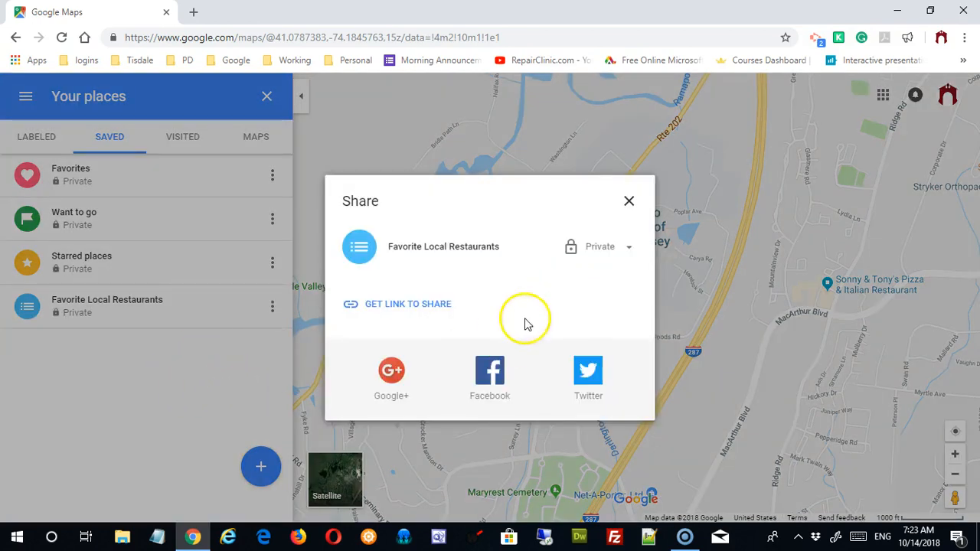
{"action": "left_click", "coordinate": [621, 247]}
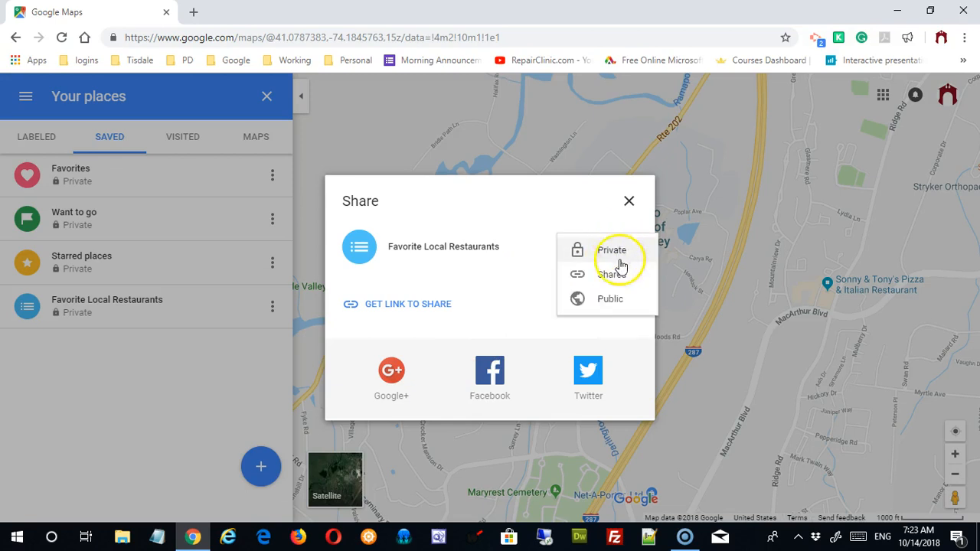
{"action": "left_click", "coordinate": [610, 298]}
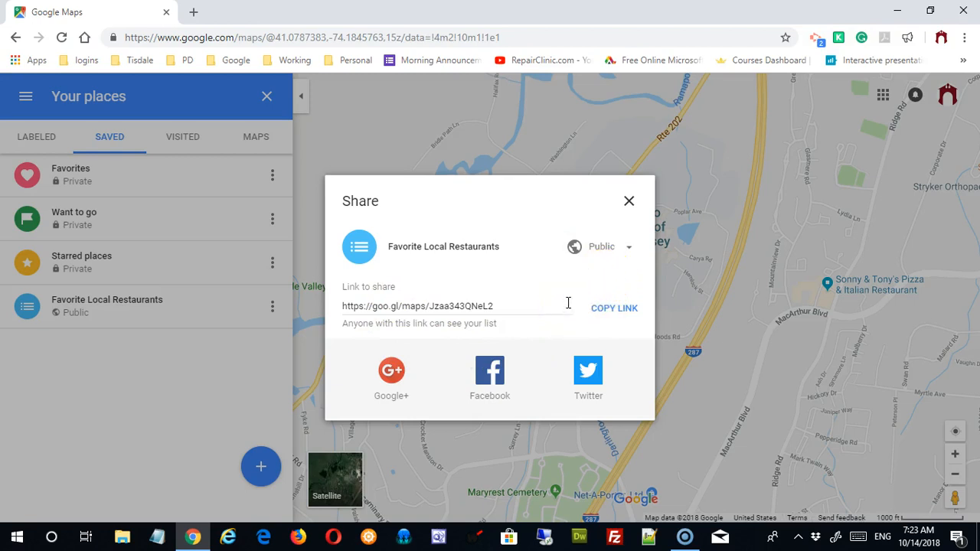
{"action": "left_click", "coordinate": [446, 308]}
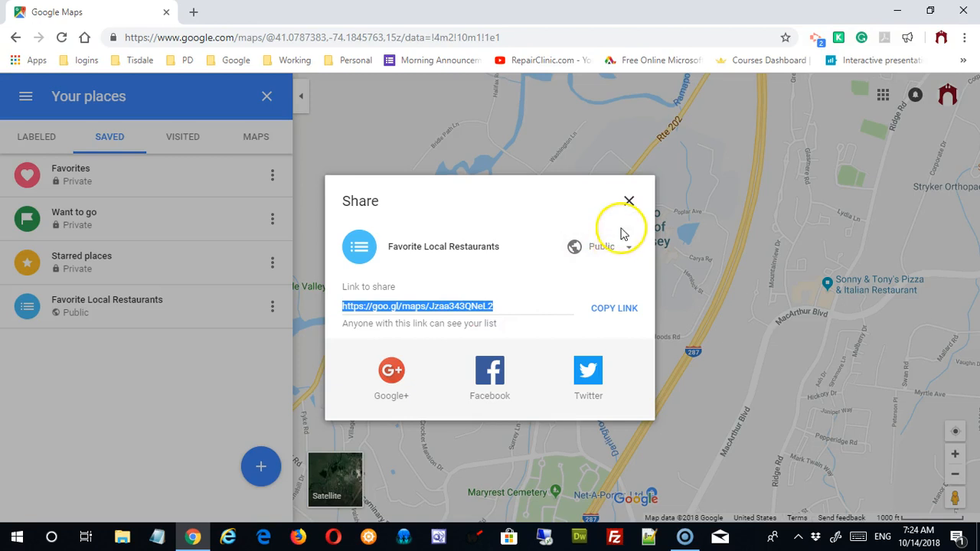
{"action": "left_click", "coordinate": [615, 253]}
{"action": "left_click", "coordinate": [613, 252]}
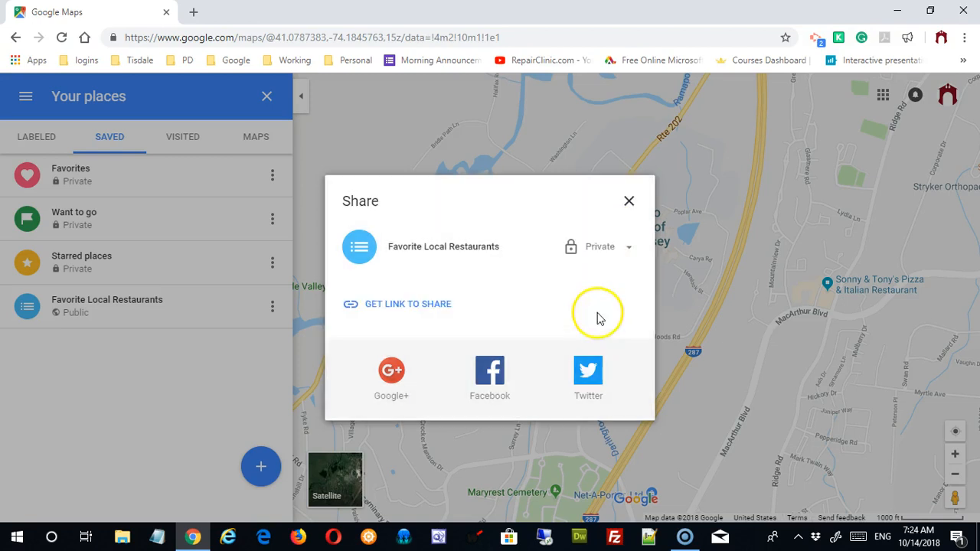
Step: Share Favorite Local Restaurants with anyone who has the link and copy that link
{"action": "left_click", "coordinate": [629, 203]}
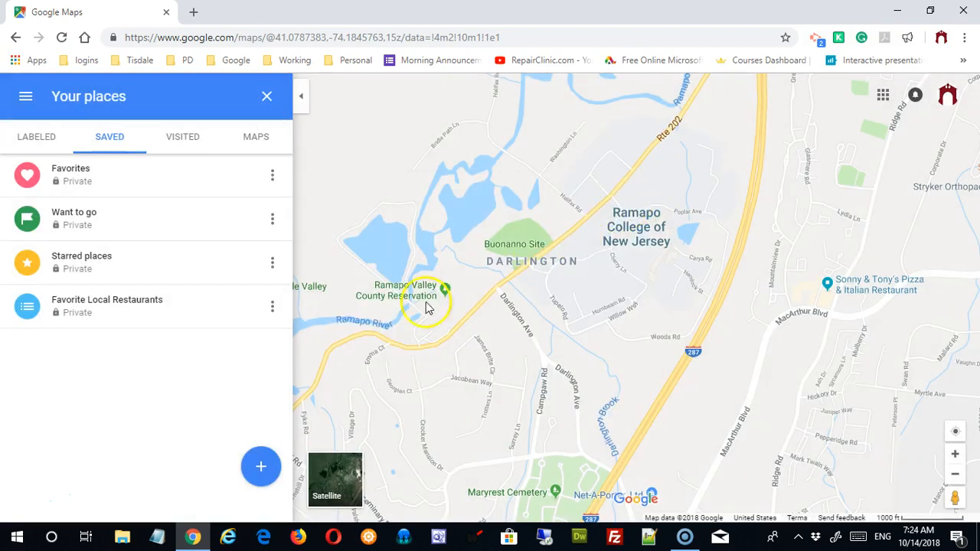
{"action": "left_click", "coordinate": [272, 307]}
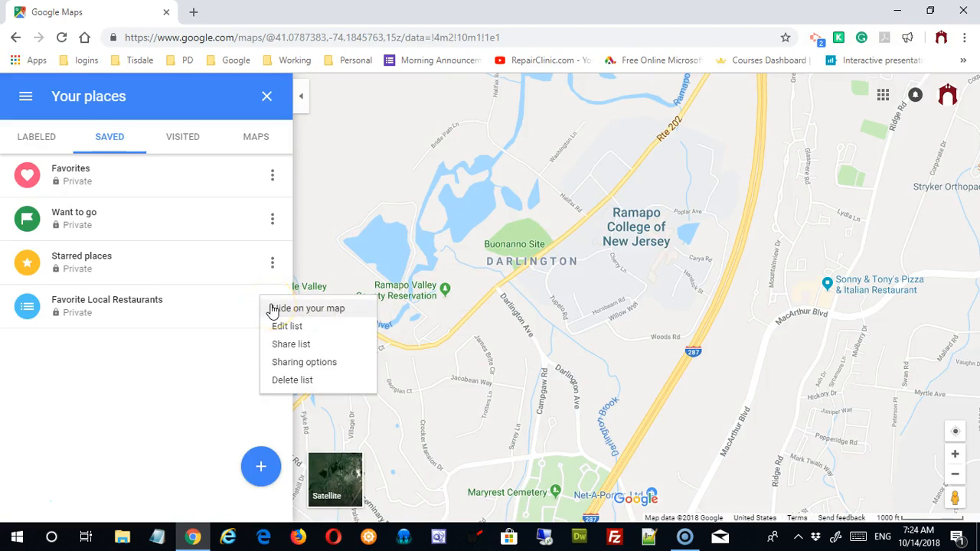
{"action": "left_click", "coordinate": [295, 364]}
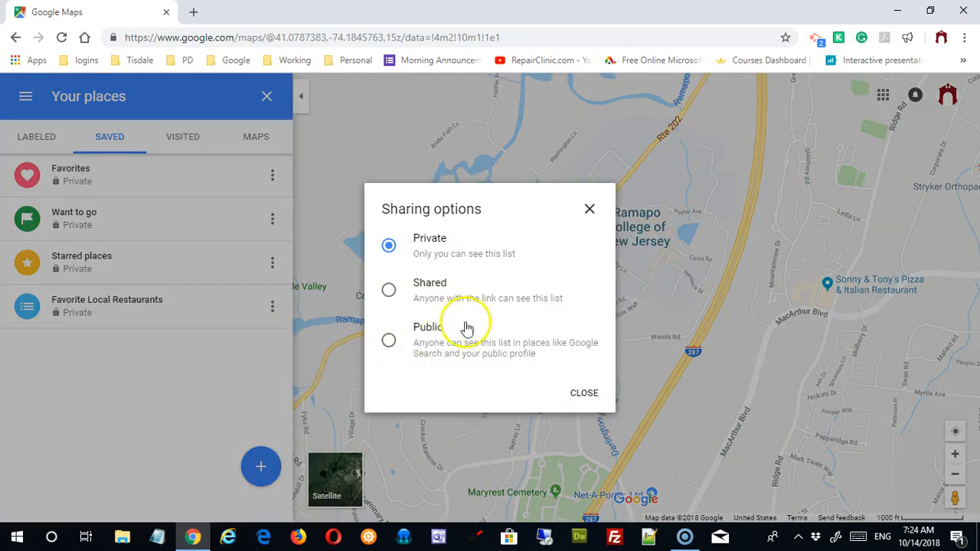
{"action": "left_click", "coordinate": [388, 290]}
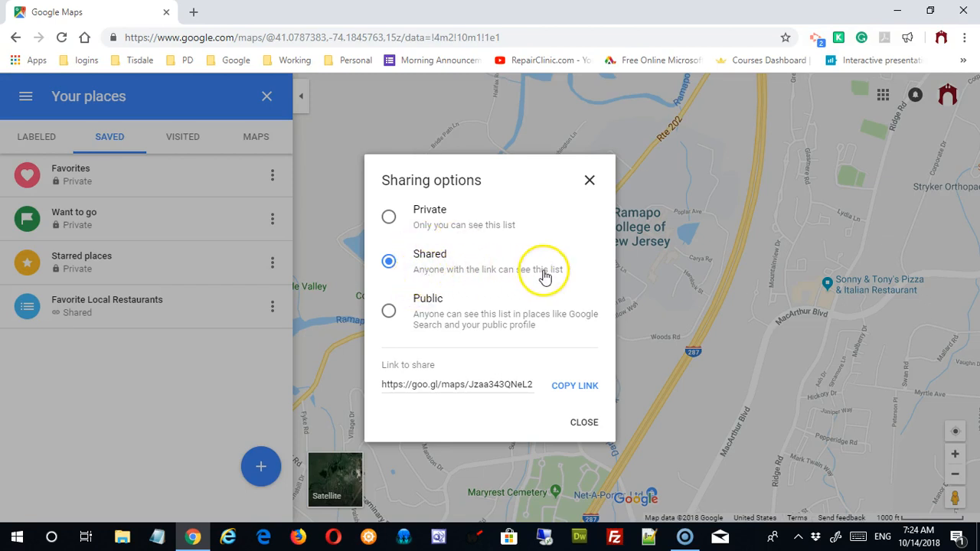
{"action": "left_click", "coordinate": [389, 311]}
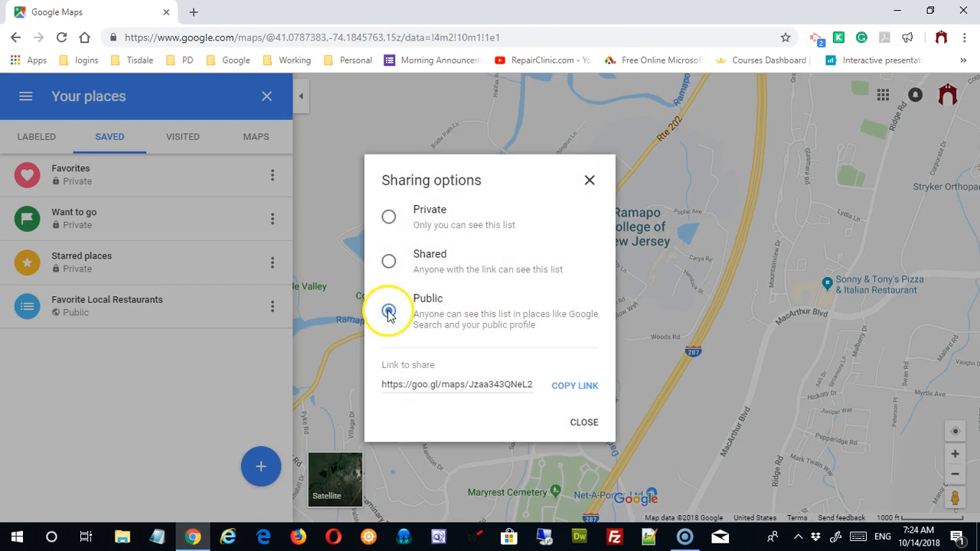
{"action": "left_click", "coordinate": [389, 262]}
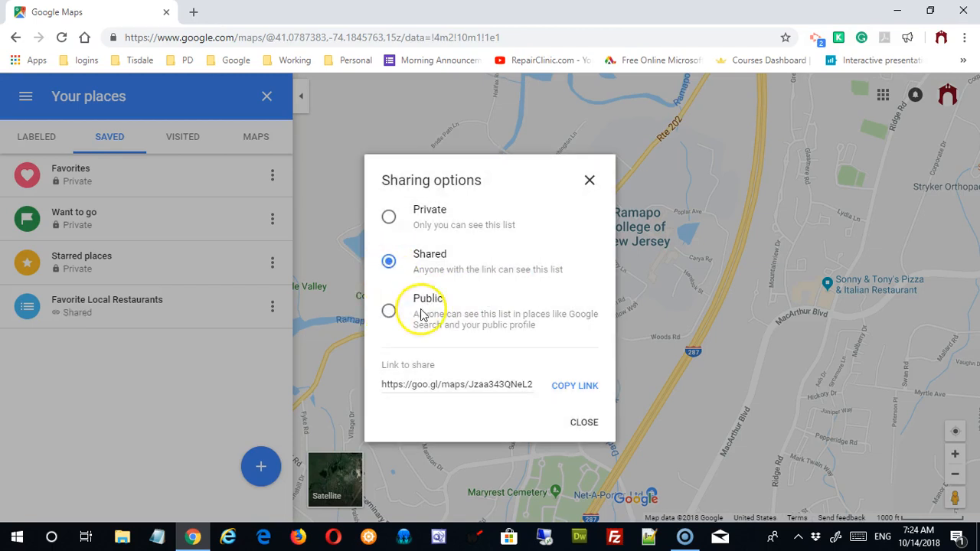
{"action": "left_click", "coordinate": [564, 388]}
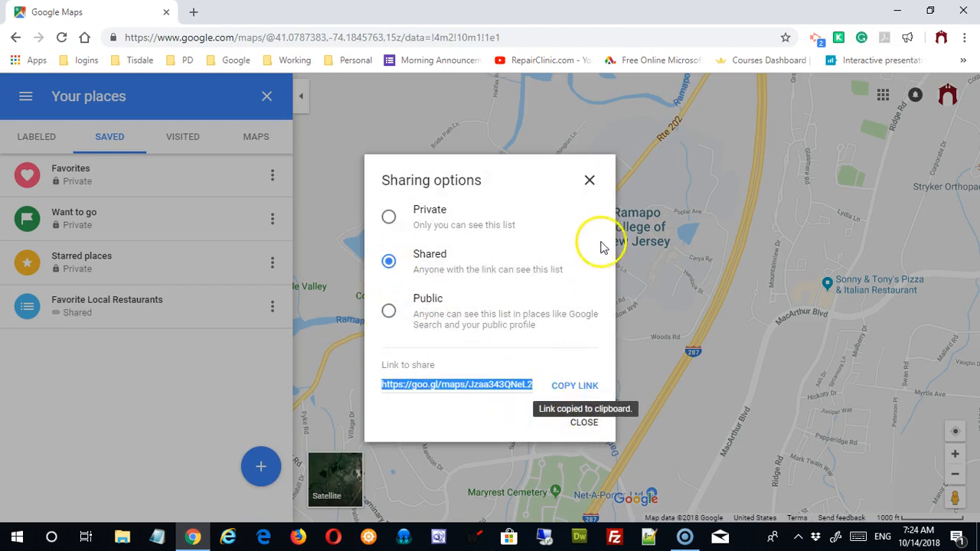
{"action": "left_click", "coordinate": [576, 387]}
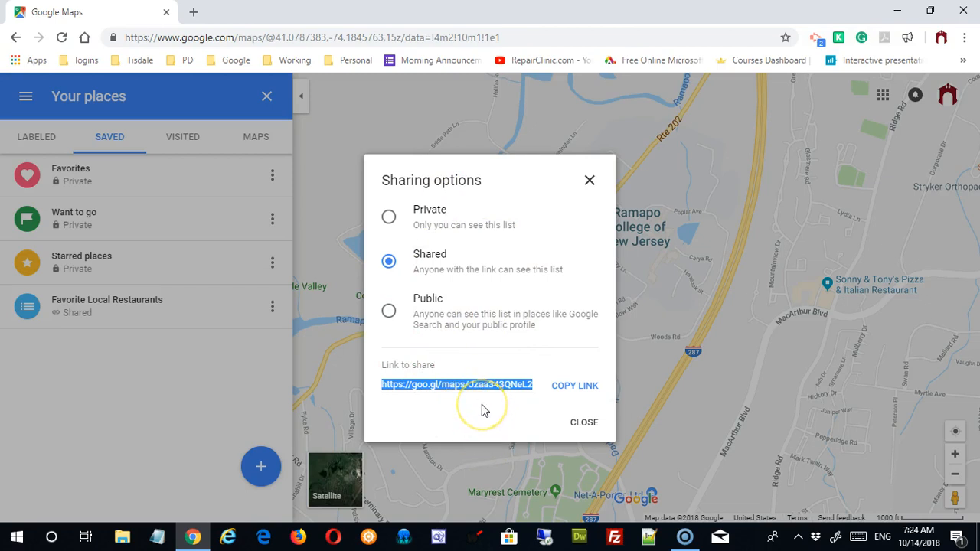
{"action": "left_click", "coordinate": [590, 181]}
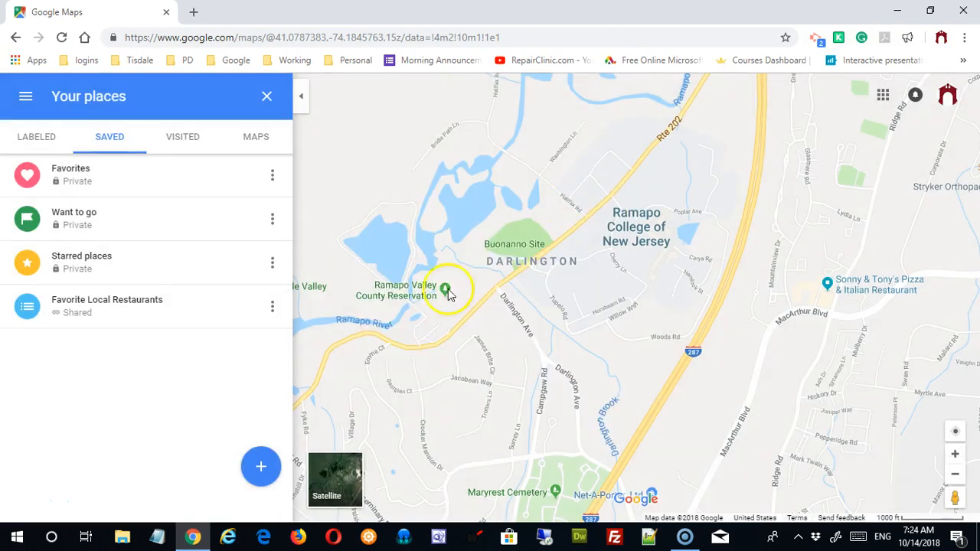
Step: Open and close the options menus for the Favorite Local Restaurants and Favorites lists
{"action": "left_click", "coordinate": [273, 308]}
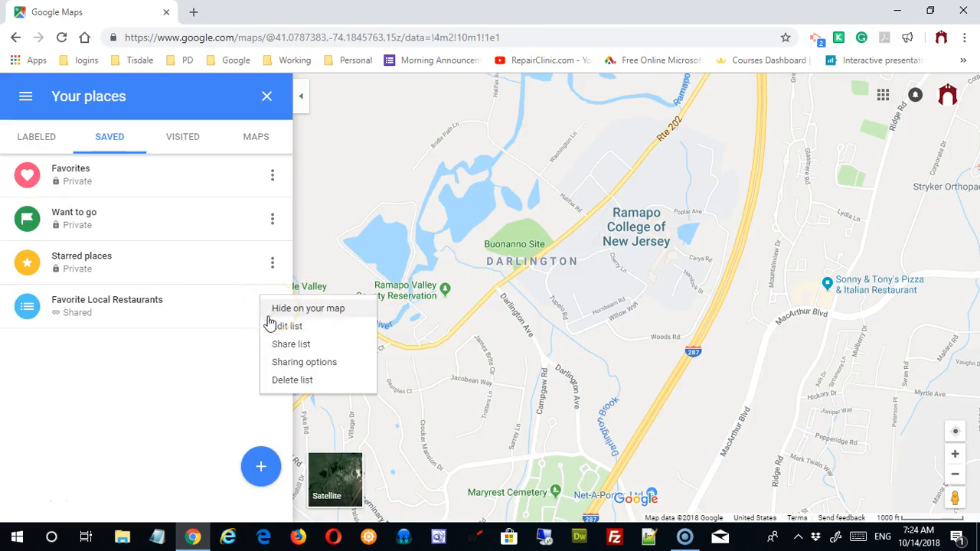
{"action": "left_click", "coordinate": [281, 346]}
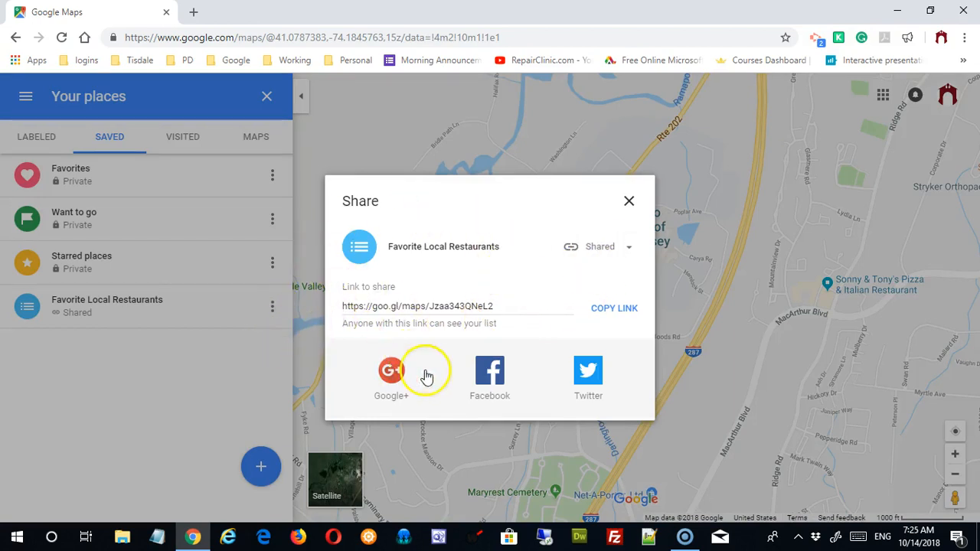
{"action": "left_click", "coordinate": [628, 200]}
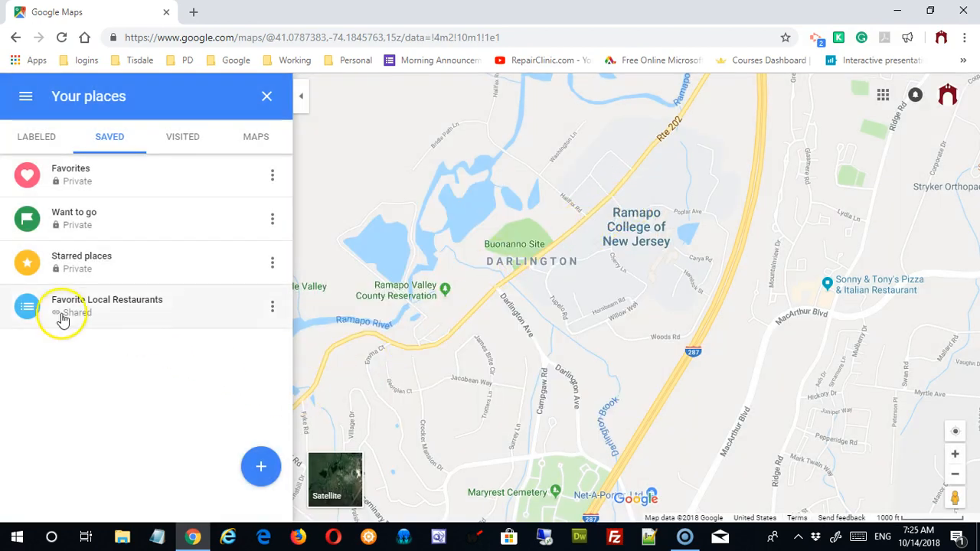
{"action": "left_click", "coordinate": [273, 310]}
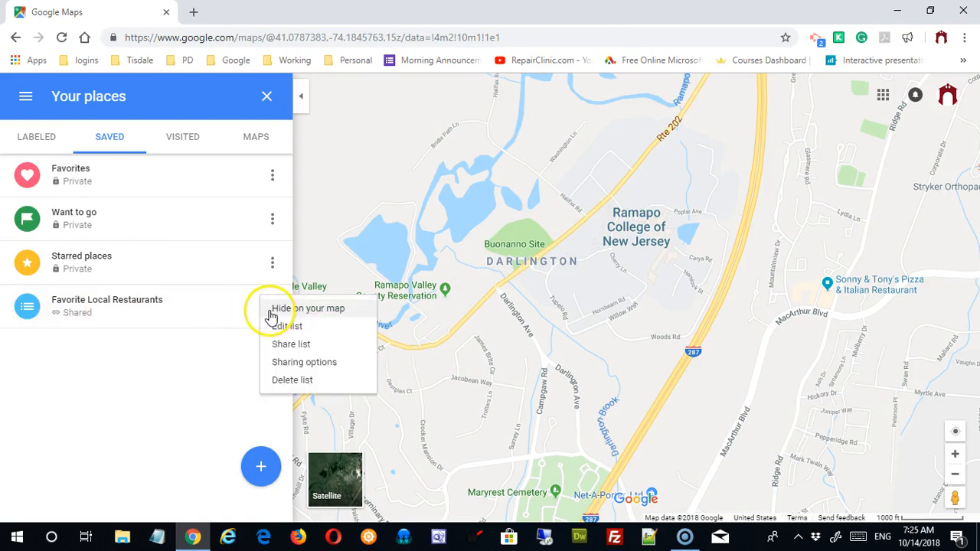
{"action": "left_click", "coordinate": [191, 388]}
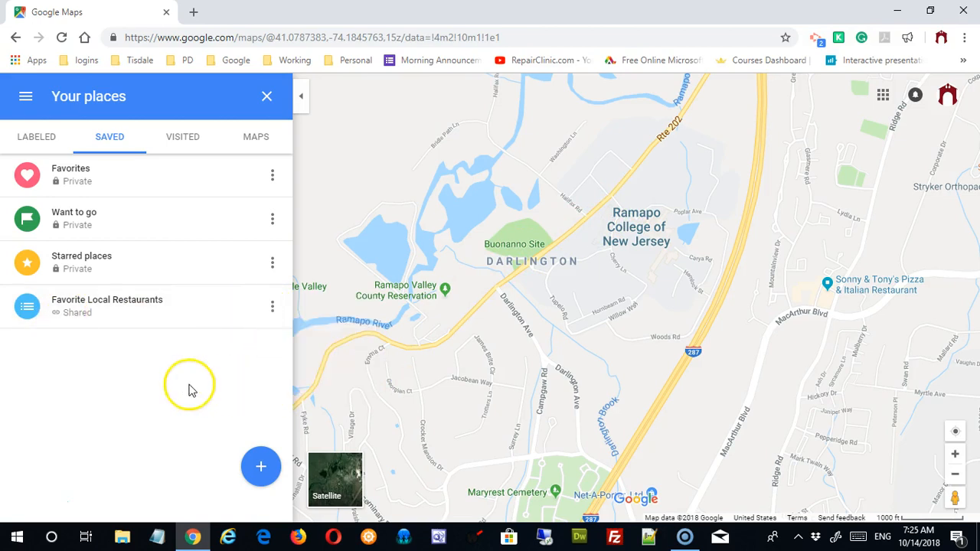
{"action": "left_click", "coordinate": [272, 179]}
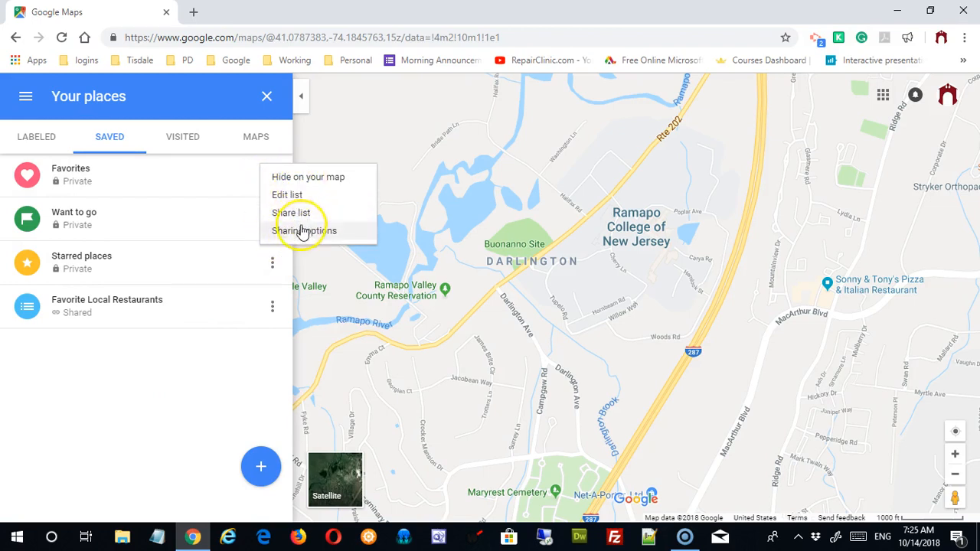
{"action": "left_click", "coordinate": [201, 349]}
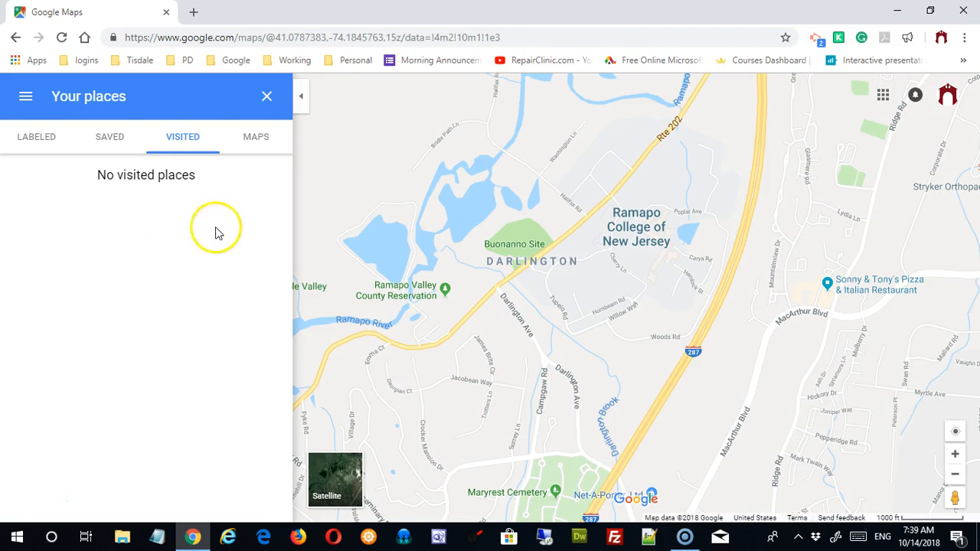
Step: Show the saved maps list and open all your maps in My Maps
{"action": "left_click", "coordinate": [253, 137]}
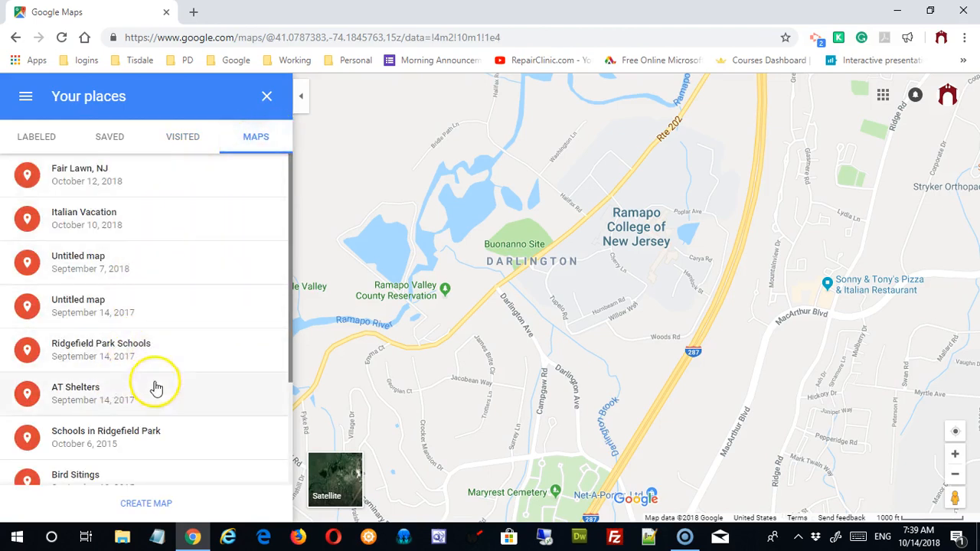
{"action": "left_click_drag", "start_coordinate": [291, 363], "coordinate": [274, 486]}
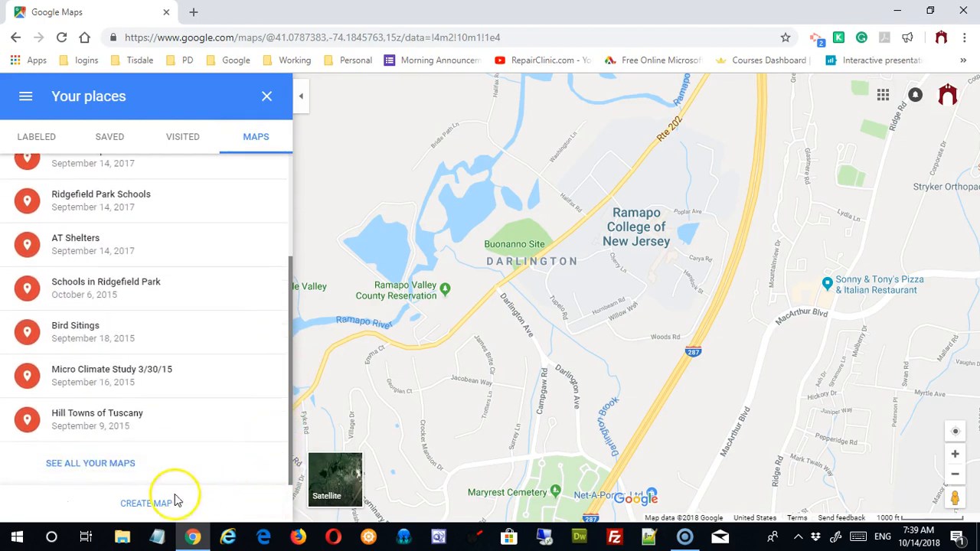
{"action": "left_click", "coordinate": [79, 467]}
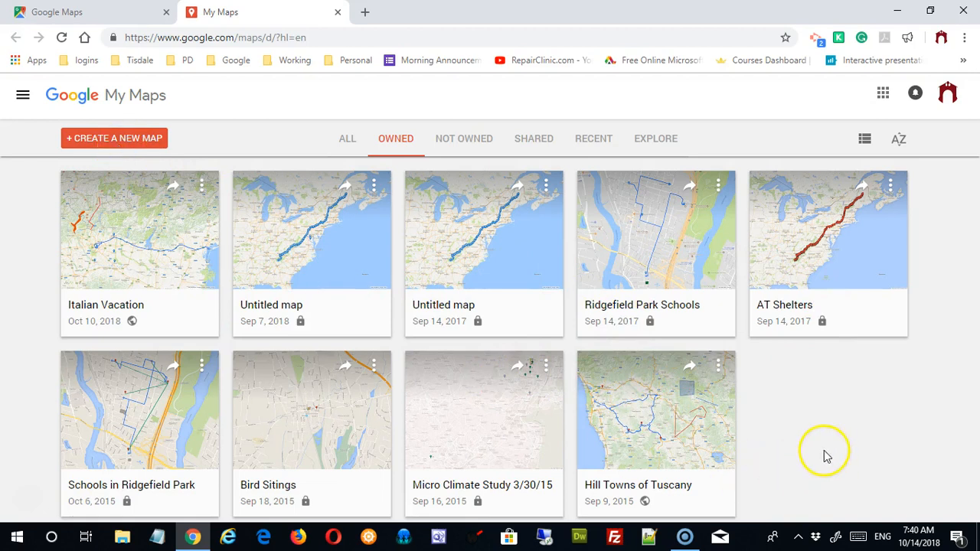
{"action": "left_click", "coordinate": [653, 416]}
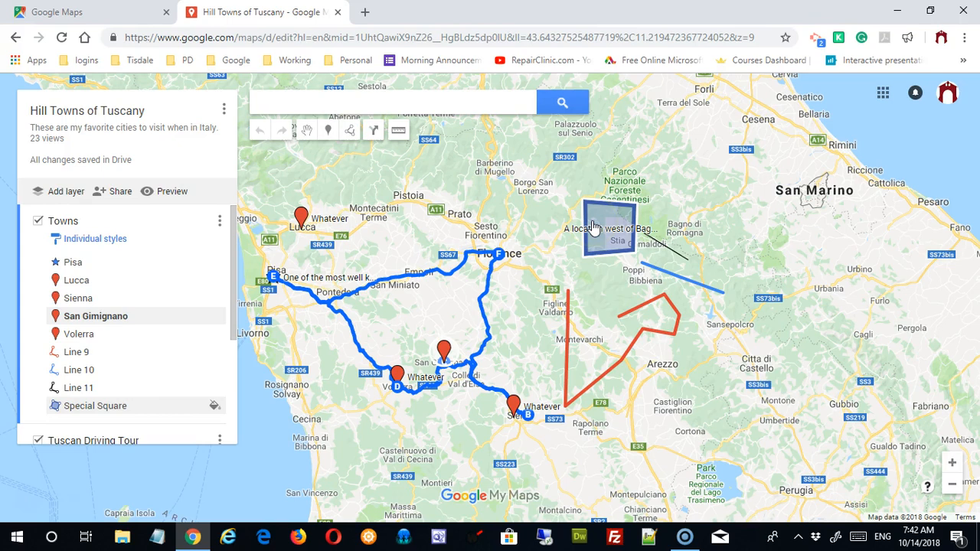
{"action": "left_click", "coordinate": [15, 37]}
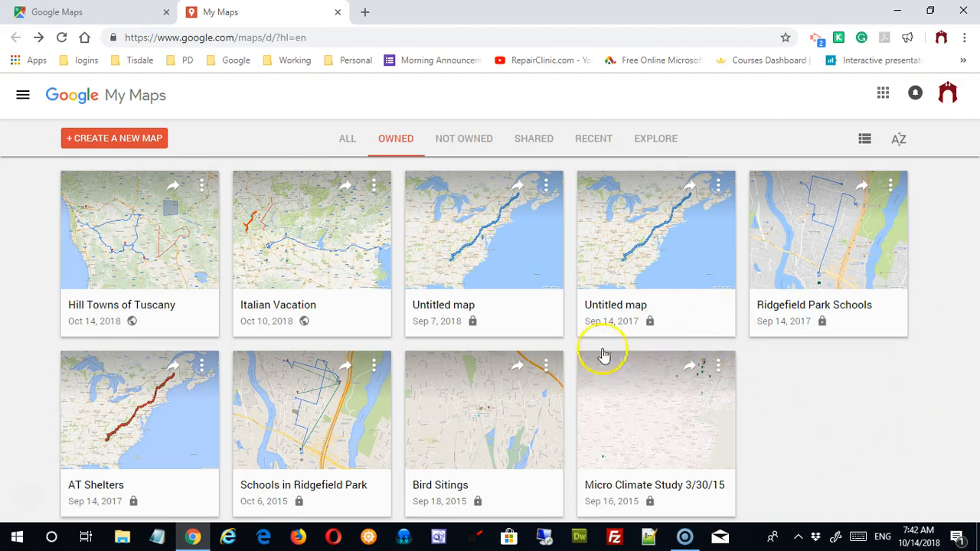
Step: Move both old Untitled maps to the trash and create a new blank map
{"action": "left_click", "coordinate": [720, 195]}
{"action": "left_click", "coordinate": [648, 294]}
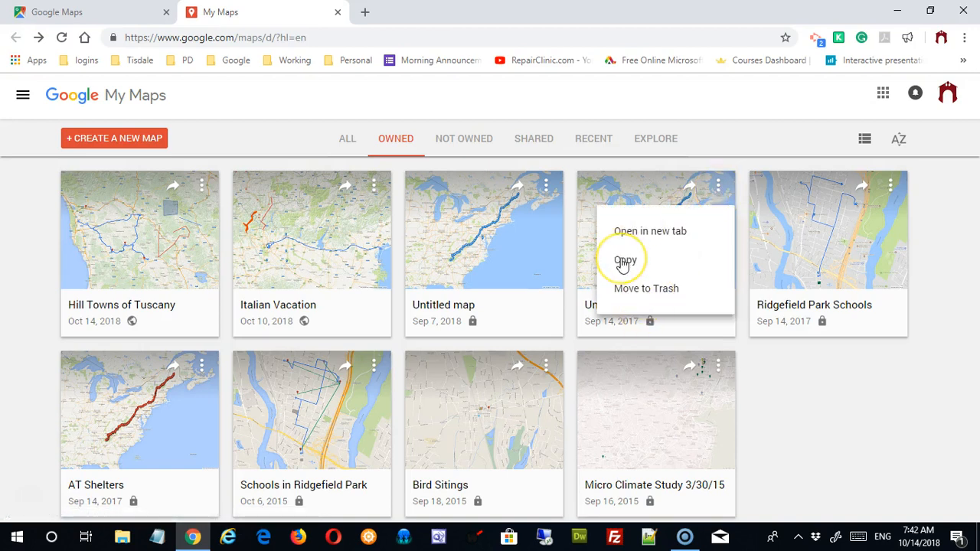
{"action": "left_click", "coordinate": [648, 289]}
{"action": "left_click", "coordinate": [603, 368]}
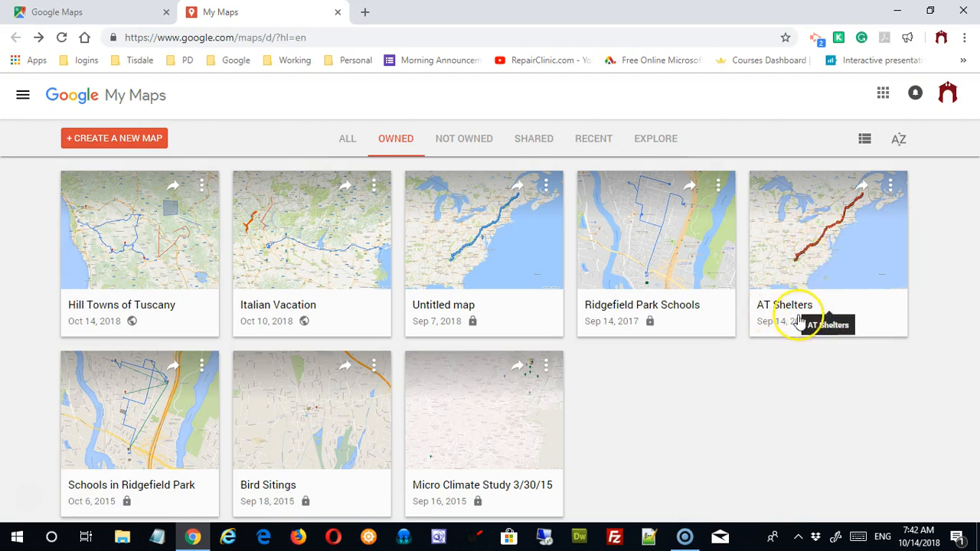
{"action": "left_click", "coordinate": [546, 186]}
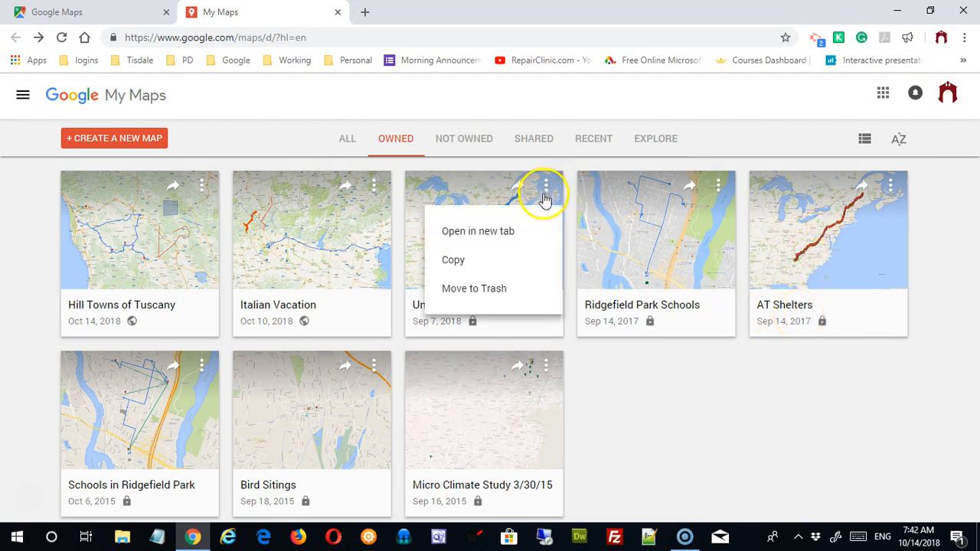
{"action": "left_click", "coordinate": [503, 288]}
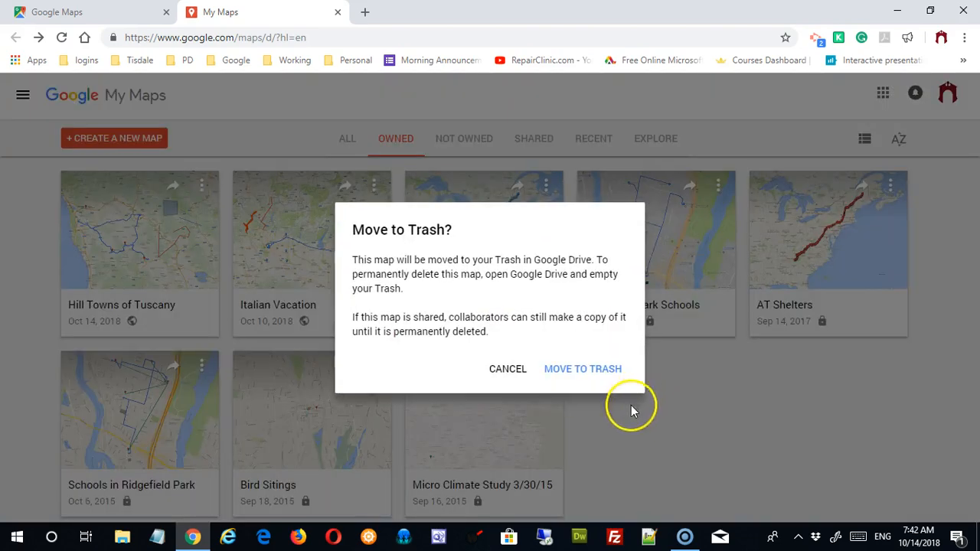
{"action": "left_click", "coordinate": [582, 368]}
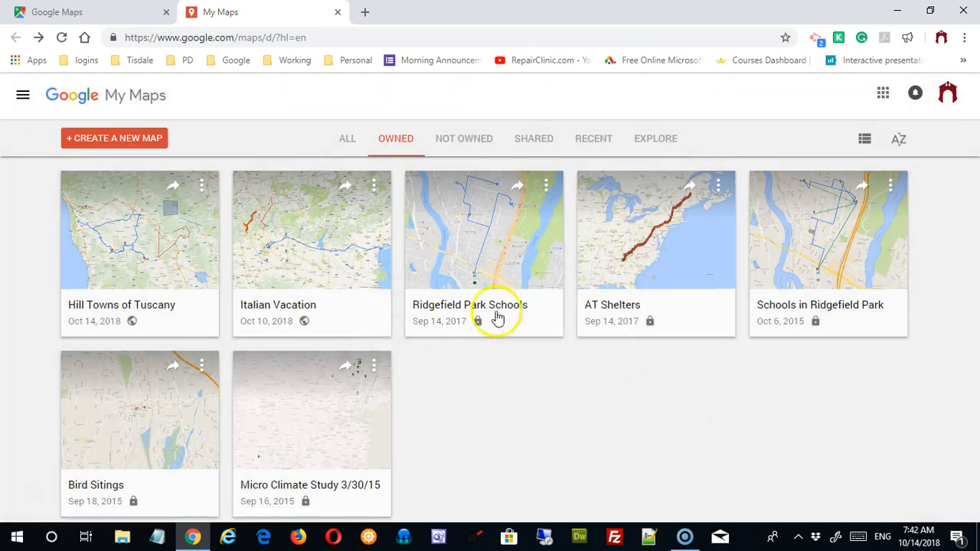
{"action": "left_click", "coordinate": [134, 141]}
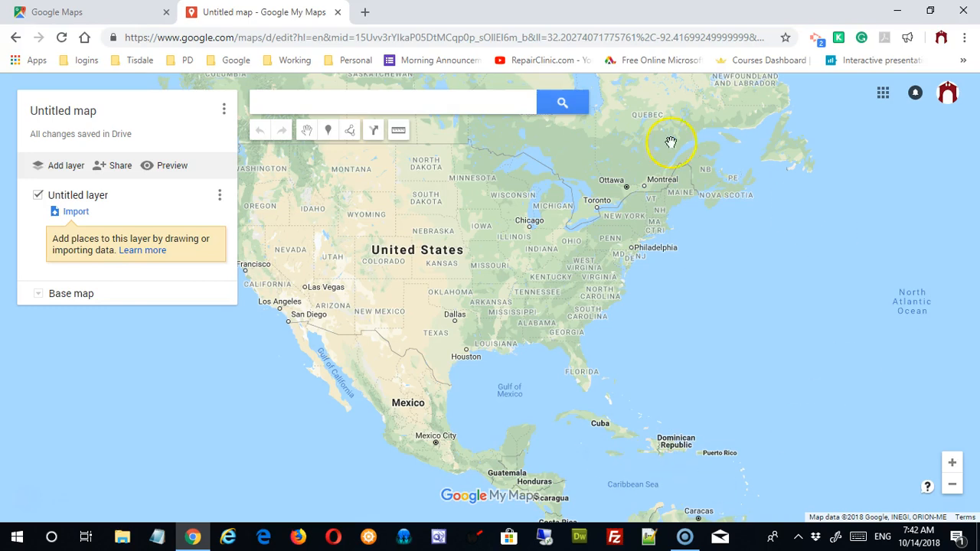
Step: Search the map for 'Rome Italy' and dismiss the Rome details card
{"action": "left_click", "coordinate": [416, 107]}
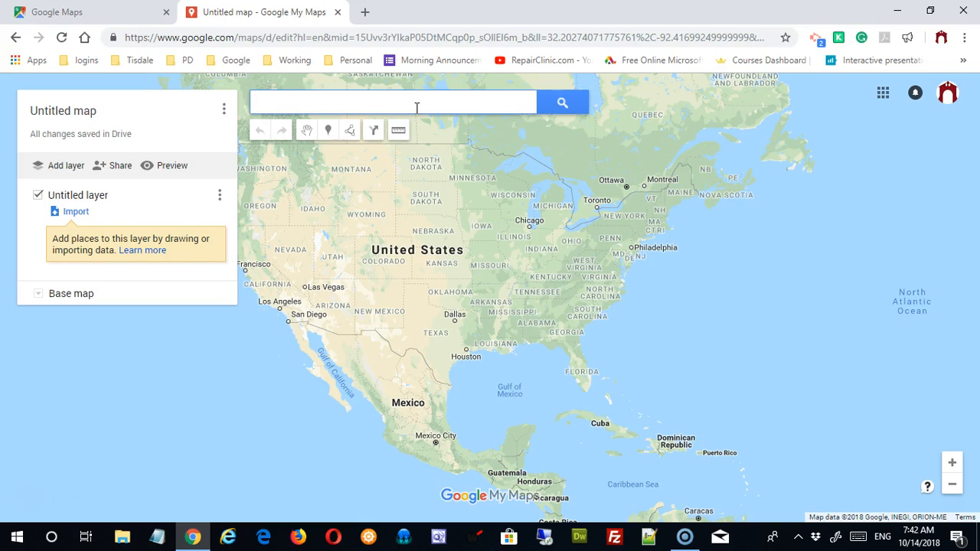
{"action": "type", "text": "Rome Italy"}
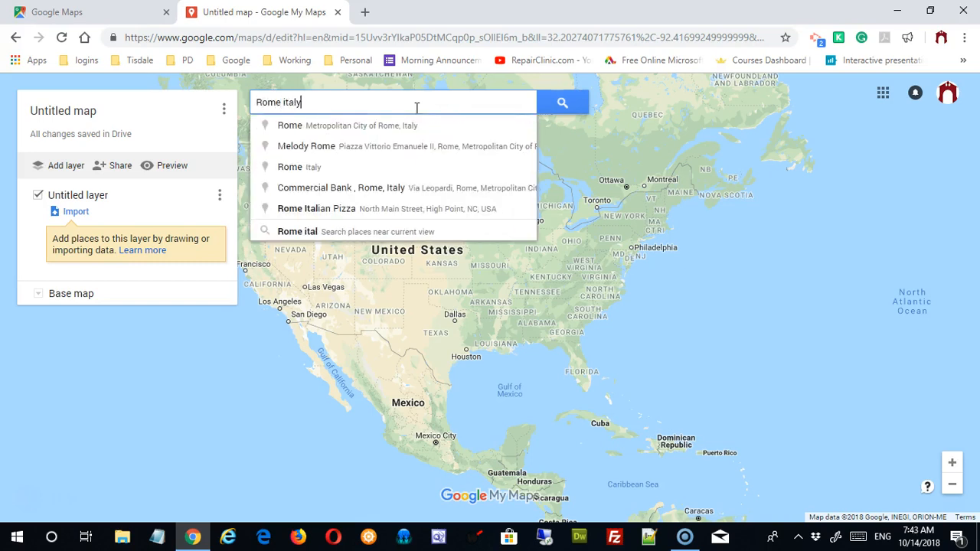
{"action": "key", "text": "Return"}
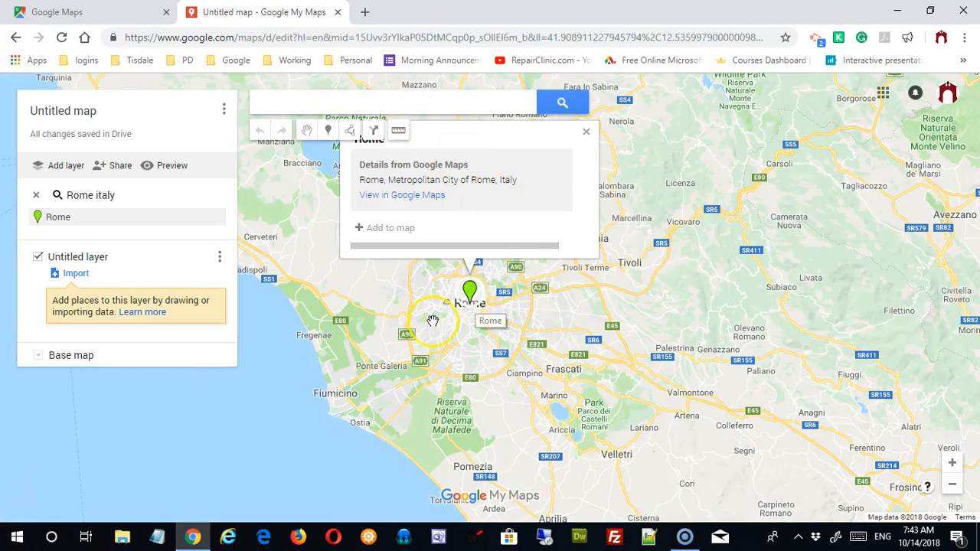
{"action": "left_click", "coordinate": [586, 136]}
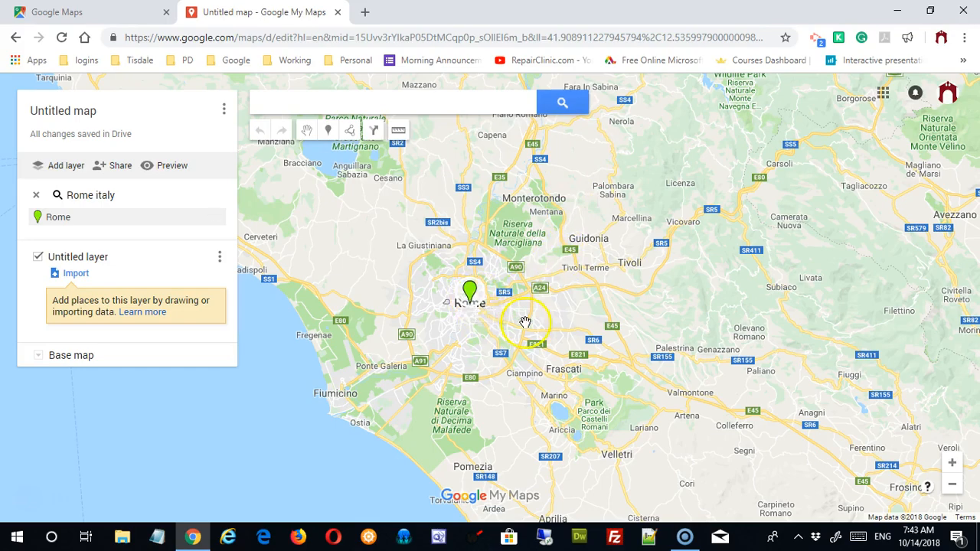
Step: Zoom in on central Rome and add the Colosseum to the map
{"action": "scroll", "coordinate": [525, 322], "scroll_direction": "down", "scroll_amount": 1}
{"action": "scroll", "coordinate": [526, 325], "scroll_direction": "up", "scroll_amount": 3}
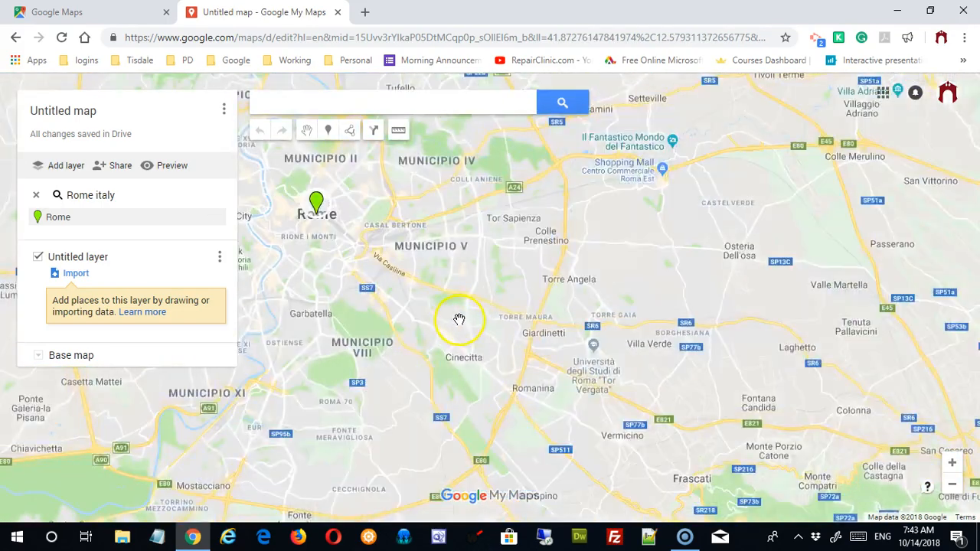
{"action": "mouse_move", "coordinate": [460, 319]}
{"action": "left_mouse_down"}
{"action": "mouse_move", "coordinate": [689, 333]}
{"action": "mouse_move", "coordinate": [712, 372]}
{"action": "left_mouse_up"}
{"action": "scroll", "coordinate": [635, 306], "scroll_direction": "up", "scroll_amount": 3}
{"action": "left_click_drag", "start_coordinate": [599, 287], "coordinate": [700, 330]}
{"action": "left_click_drag", "start_coordinate": [598, 256], "coordinate": [654, 342]}
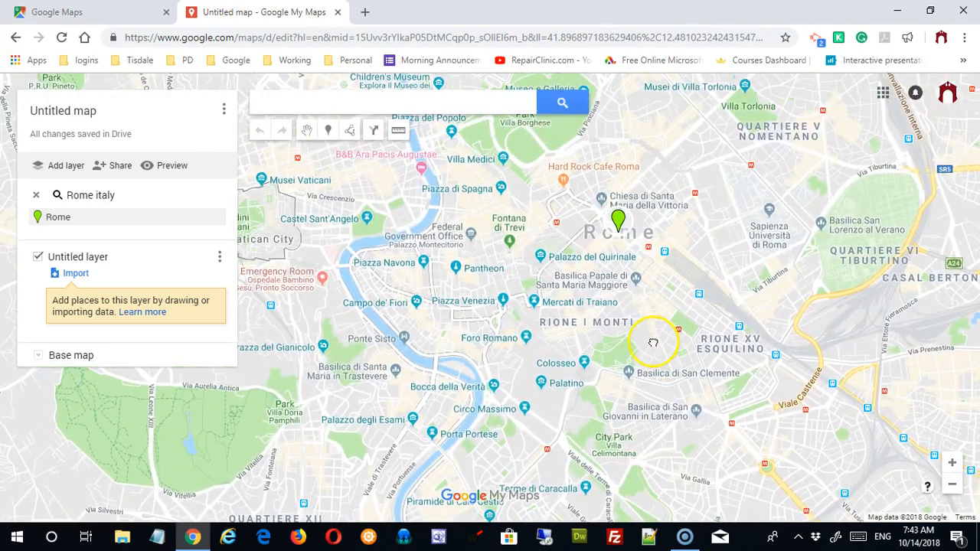
{"action": "scroll", "coordinate": [664, 333], "scroll_direction": "up", "scroll_amount": 2}
{"action": "left_click_drag", "start_coordinate": [499, 273], "coordinate": [845, 342]}
{"action": "left_click_drag", "start_coordinate": [679, 336], "coordinate": [690, 272]}
{"action": "scroll", "coordinate": [690, 272], "scroll_direction": "down", "scroll_amount": 1}
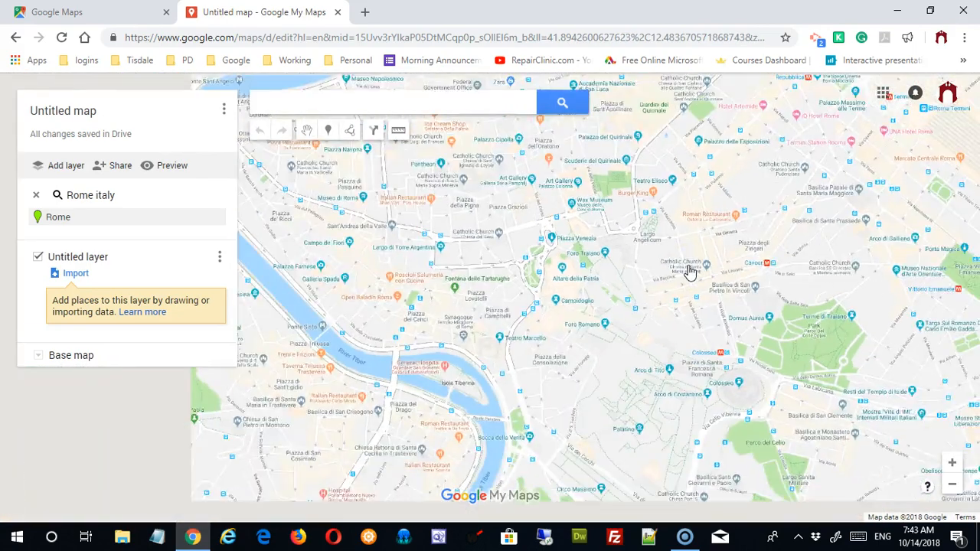
{"action": "left_click_drag", "start_coordinate": [613, 265], "coordinate": [547, 177]}
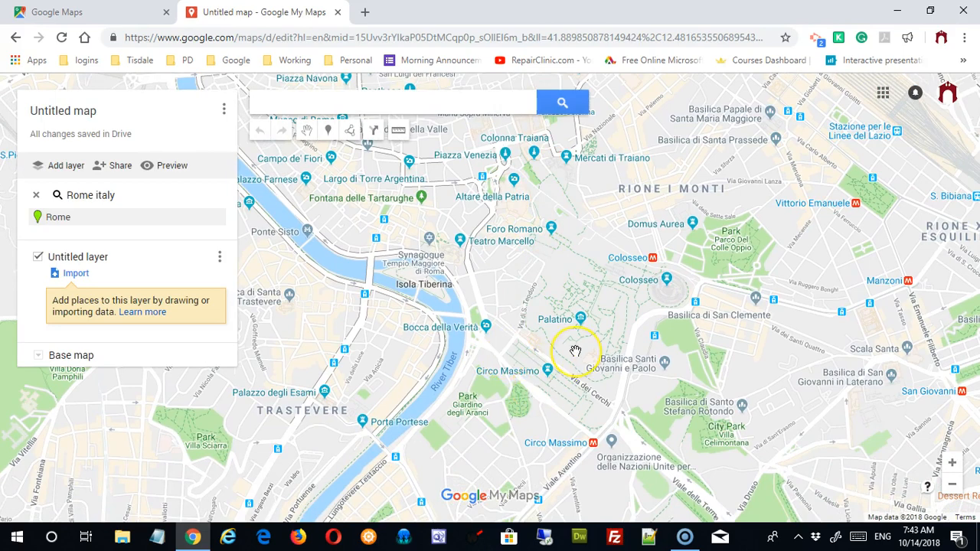
{"action": "left_click_drag", "start_coordinate": [642, 318], "coordinate": [494, 324]}
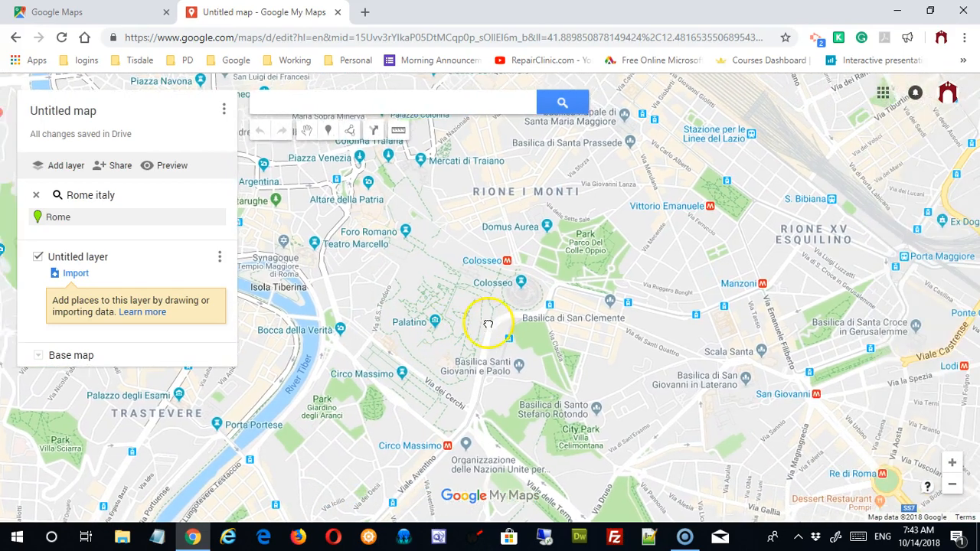
{"action": "left_click", "coordinate": [523, 282]}
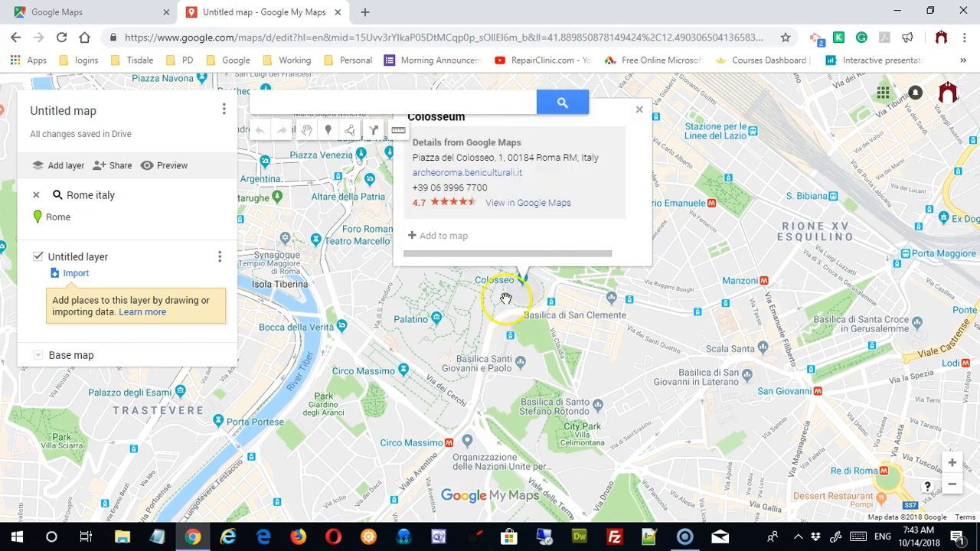
{"action": "left_click", "coordinate": [423, 243]}
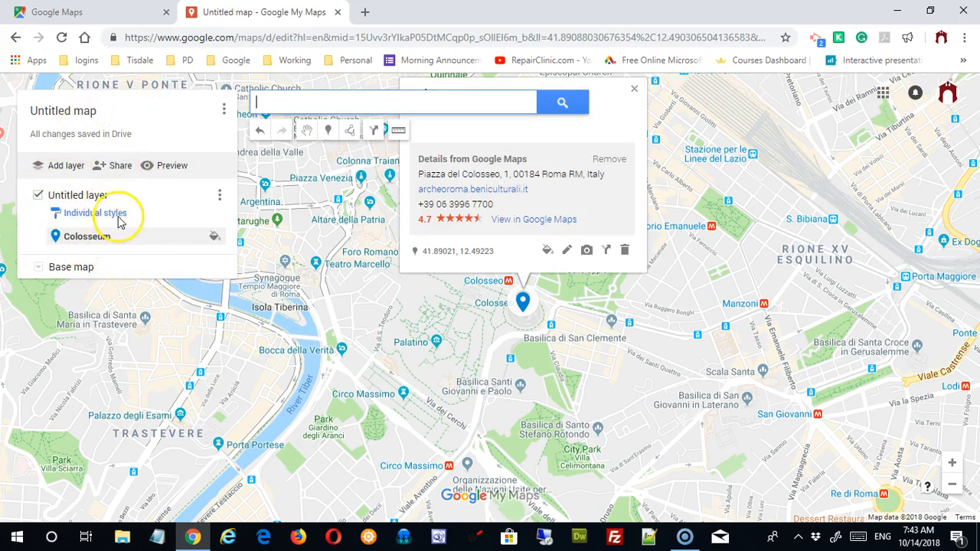
Step: Name the map 'Tour of Rome Italy', describe its must-see Rome attractions, and save
{"action": "left_click", "coordinate": [85, 114]}
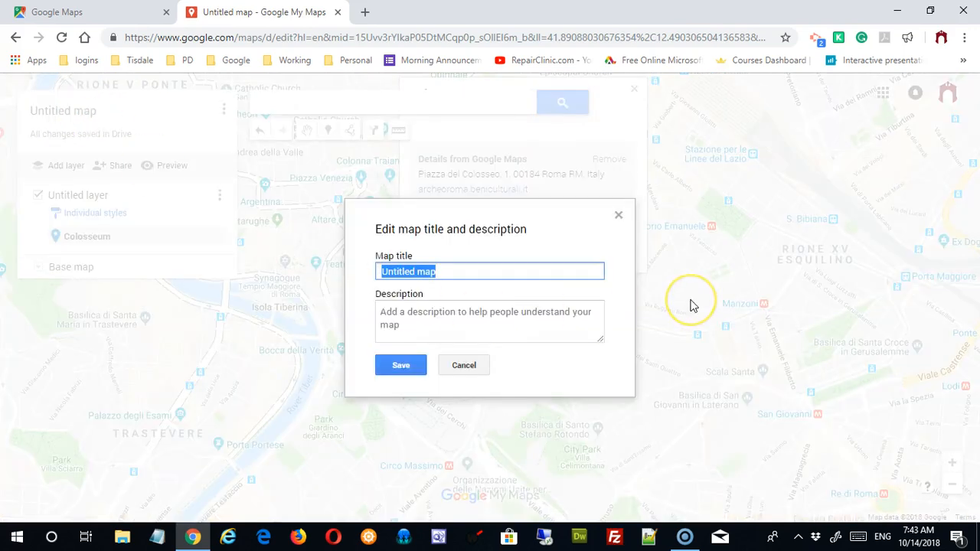
{"action": "type", "text": "Tour of Rome Italy"}
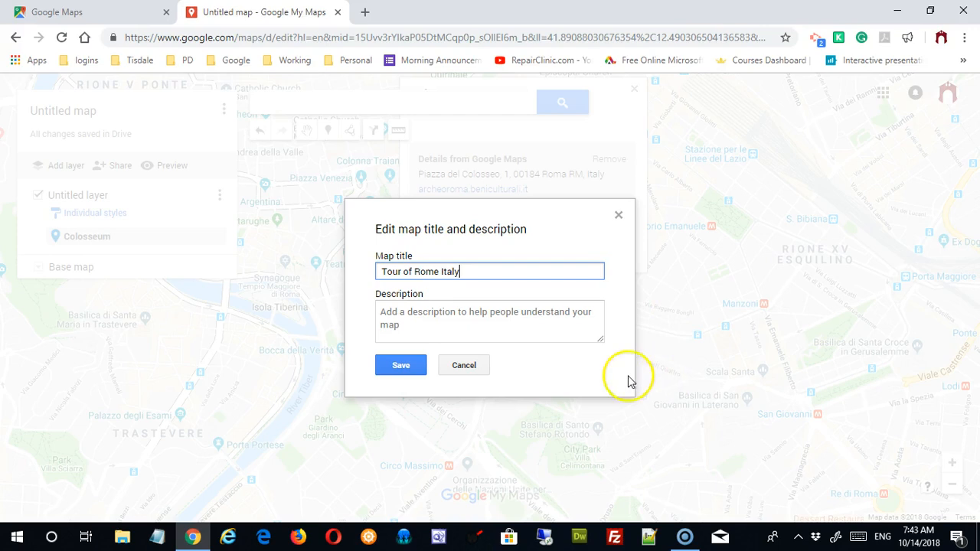
{"action": "left_click", "coordinate": [512, 331]}
{"action": "type", "text": "Tis tour includes highlights of some of the must see attractions in Rome, Italy."}
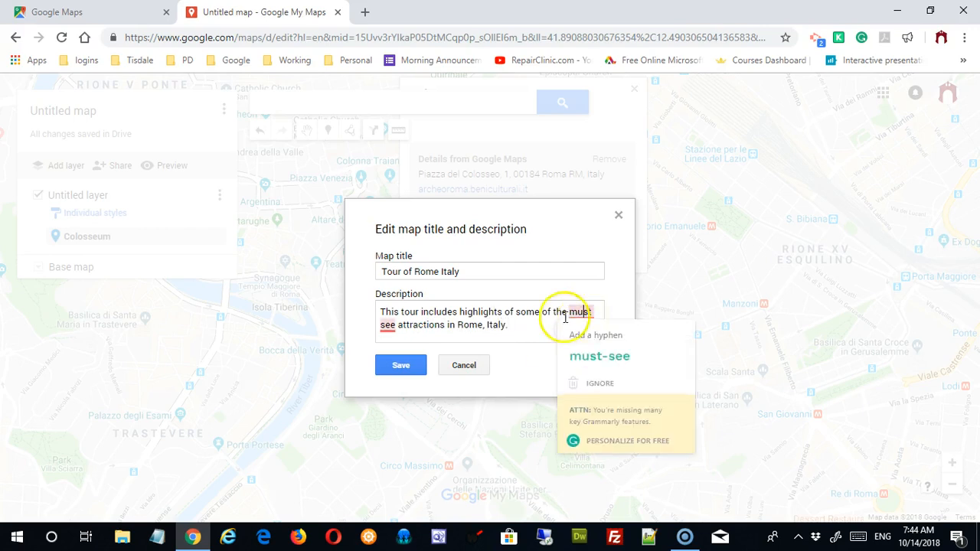
{"action": "mouse_move", "coordinate": [590, 317]}
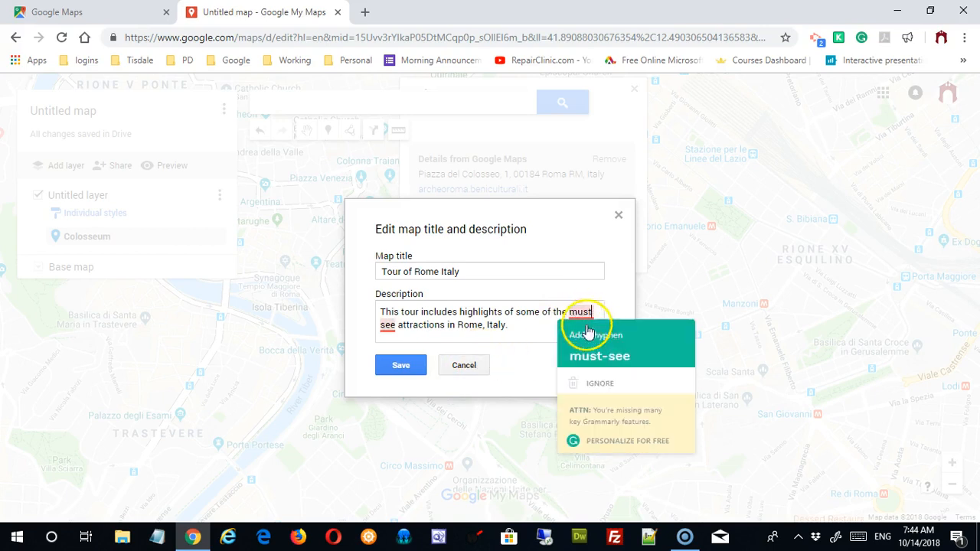
{"action": "left_click", "coordinate": [586, 355]}
{"action": "left_click", "coordinate": [396, 368]}
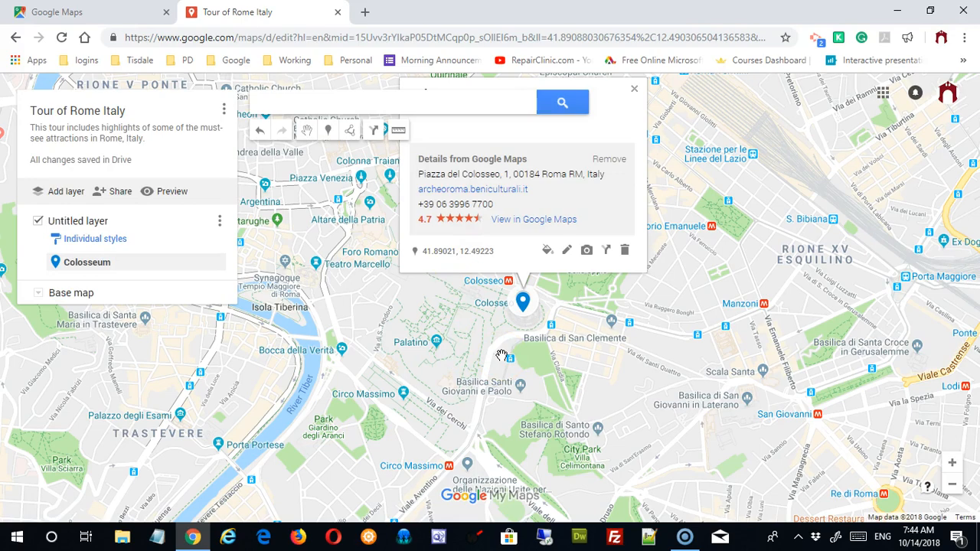
Step: Strip the Google Maps details from the Colosseum placemark's info card
{"action": "scroll", "coordinate": [707, 313], "scroll_direction": "down", "scroll_amount": 2}
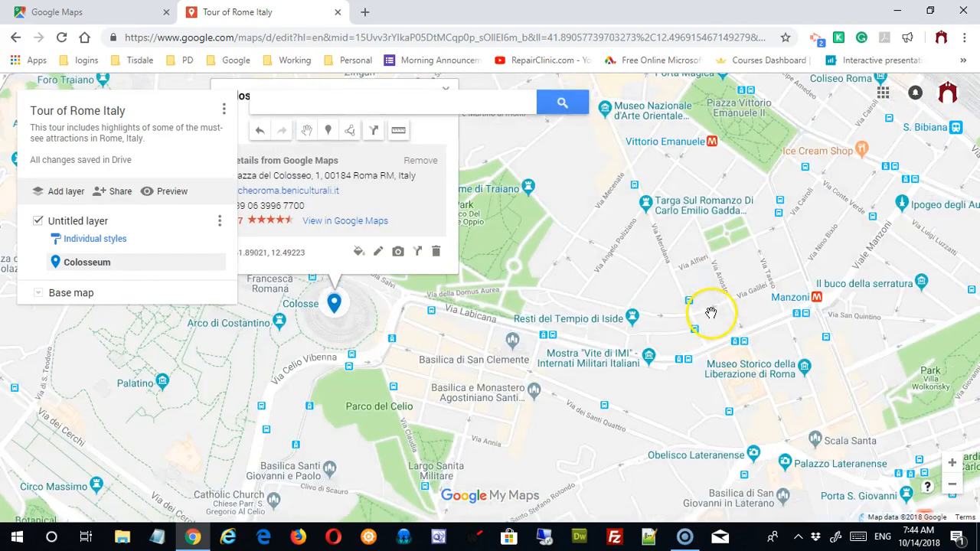
{"action": "scroll", "coordinate": [711, 314], "scroll_direction": "up", "scroll_amount": 2}
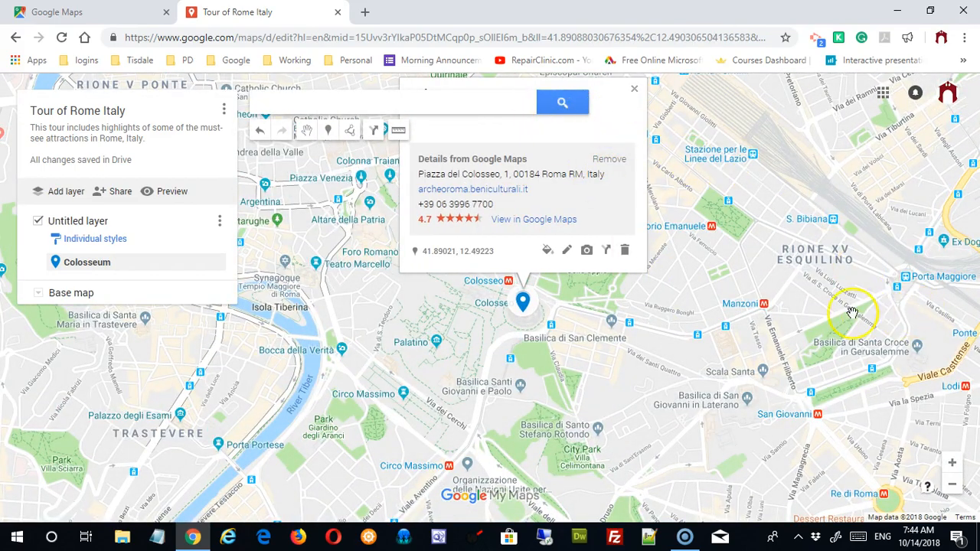
{"action": "left_click_drag", "start_coordinate": [784, 326], "coordinate": [814, 421]}
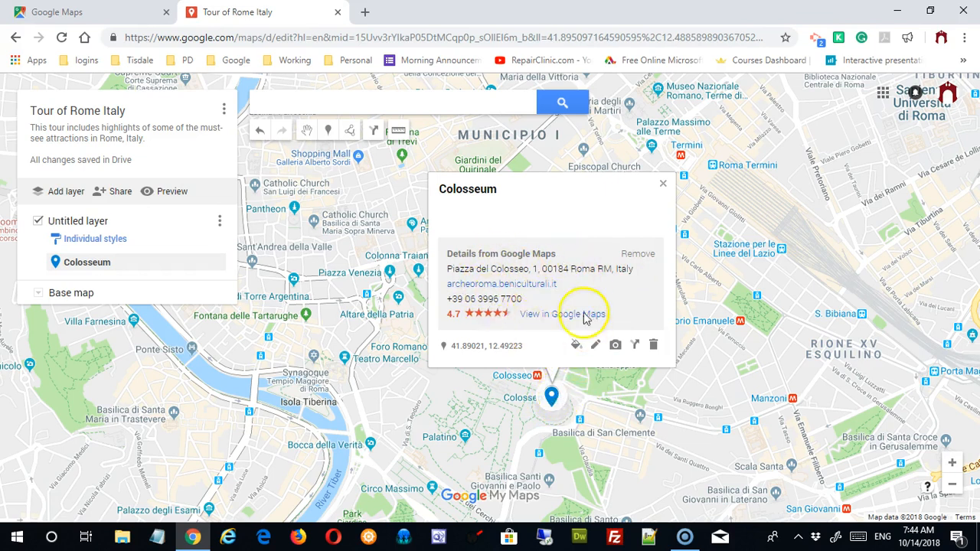
{"action": "left_click", "coordinate": [636, 257]}
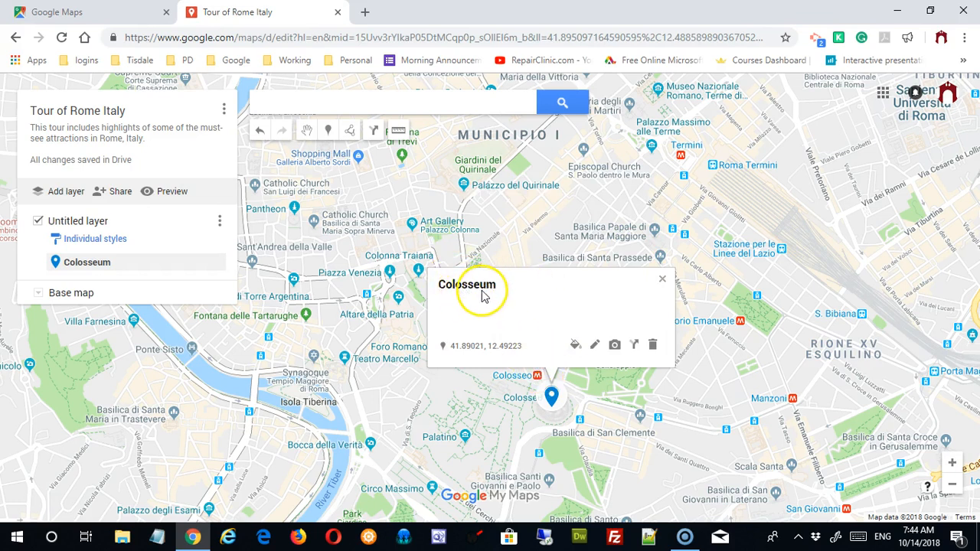
Step: Retitle the placemark 'Colosseum in Rome' and describe it as 'One of the highlights of any trip to Rome.'
{"action": "left_click", "coordinate": [595, 348]}
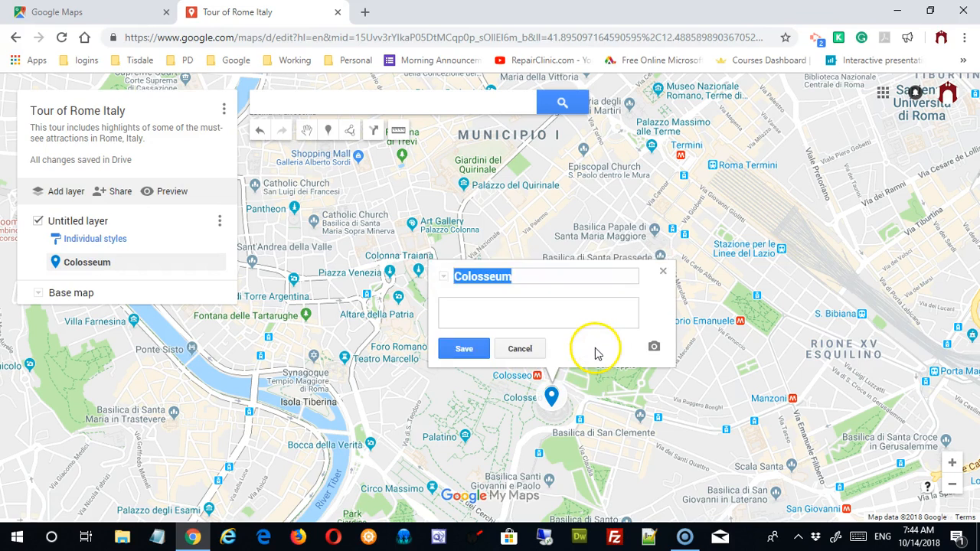
{"action": "left_click", "coordinate": [544, 276]}
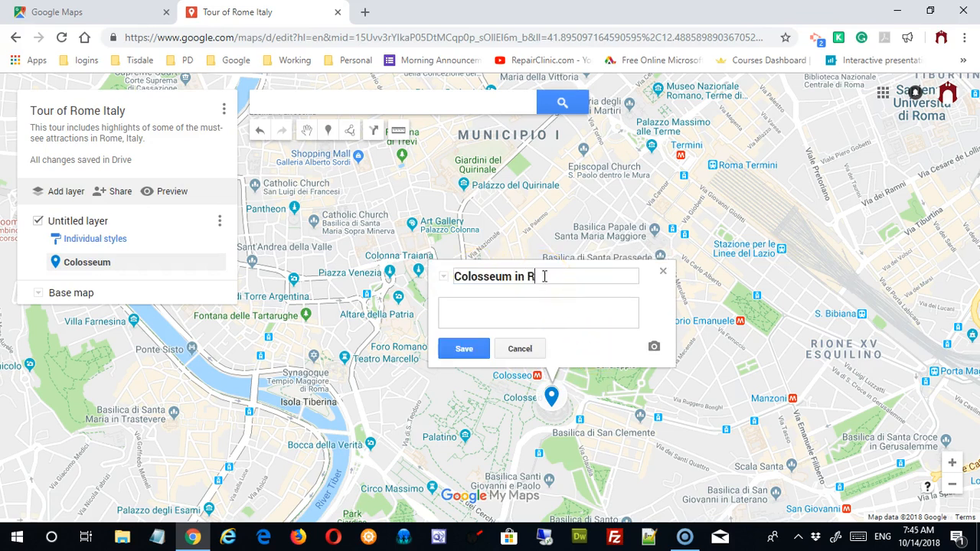
{"action": "left_click", "coordinate": [476, 317]}
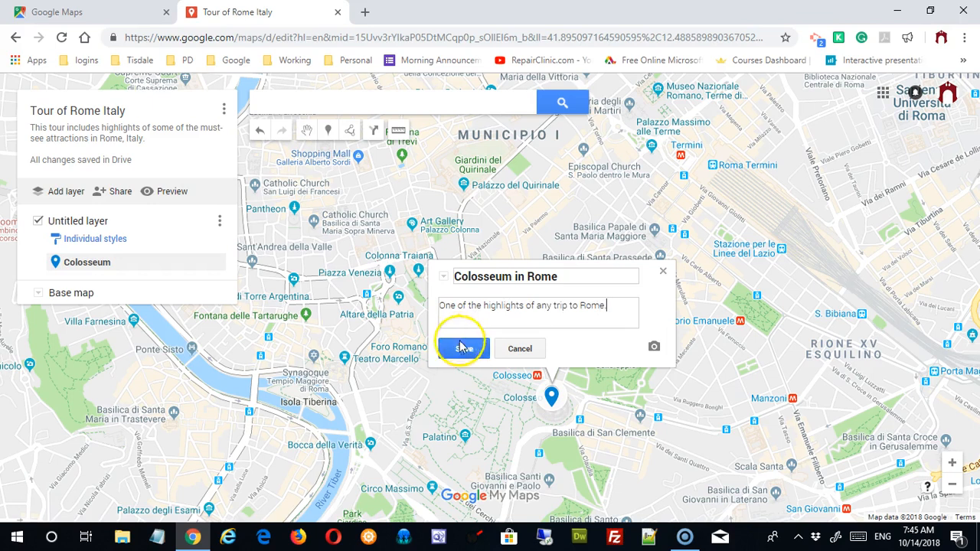
{"action": "left_click", "coordinate": [464, 349]}
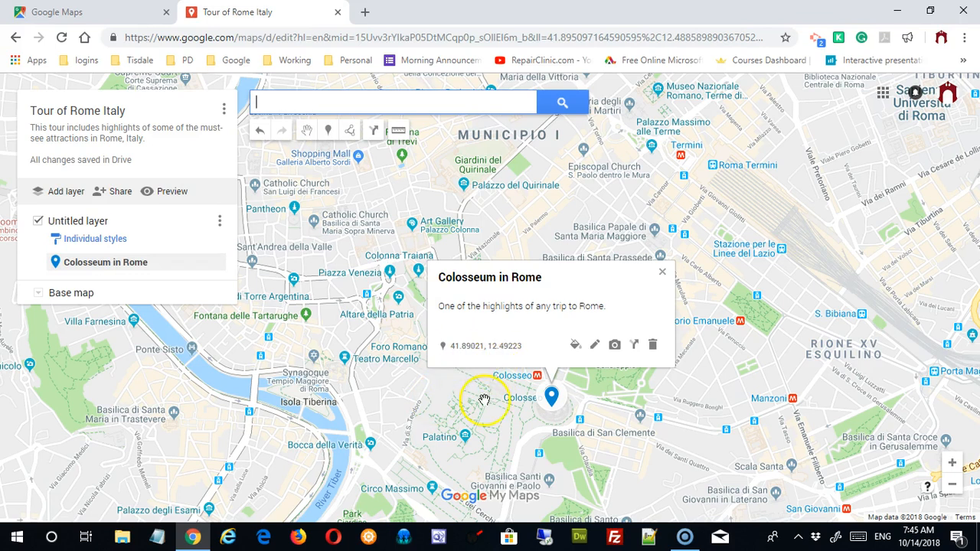
{"action": "left_click", "coordinate": [576, 347]}
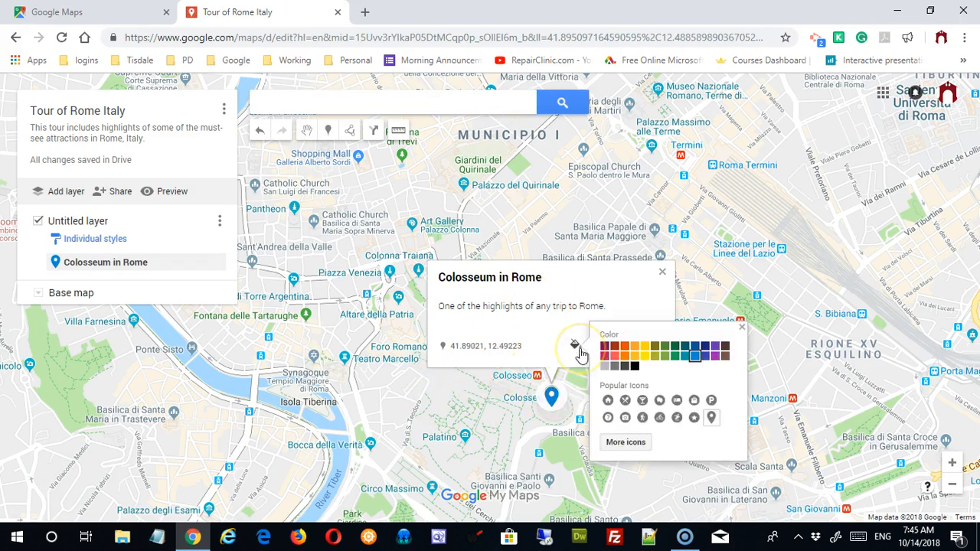
Step: Colour the Colosseum in Rome marker orange and give it the house icon
{"action": "left_click", "coordinate": [628, 349]}
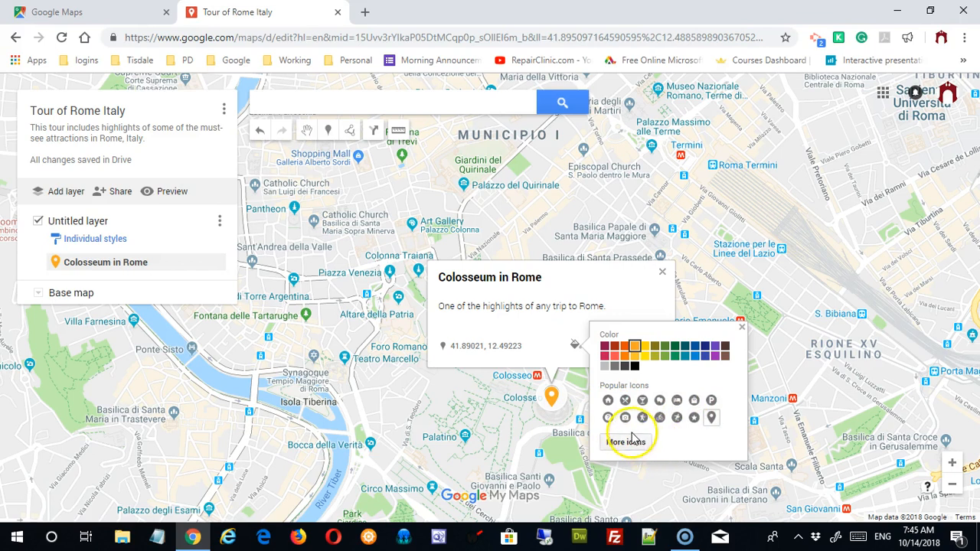
{"action": "left_click", "coordinate": [608, 400]}
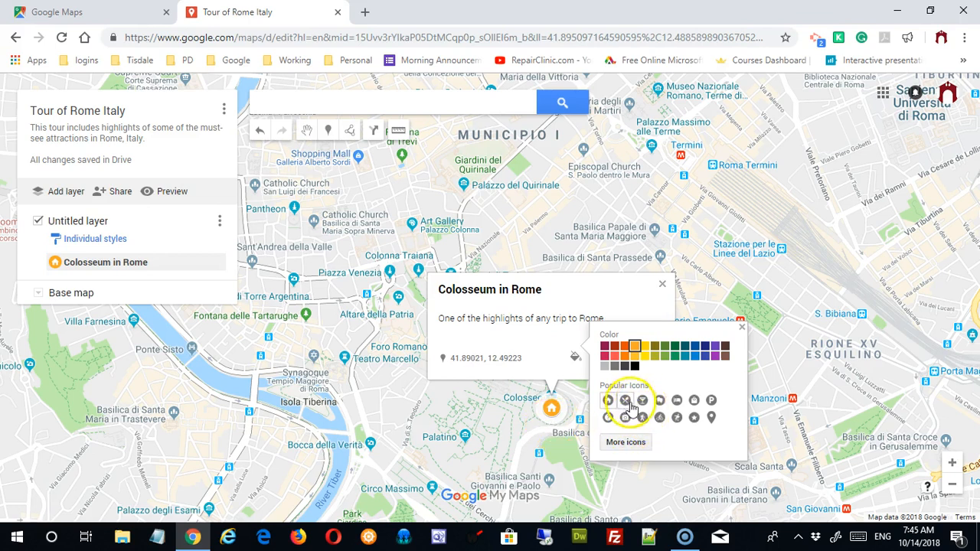
Step: Browse the older icon set's Business, Crisis, Facilities, Points of interest and Recreation categories
{"action": "left_click", "coordinate": [633, 447]}
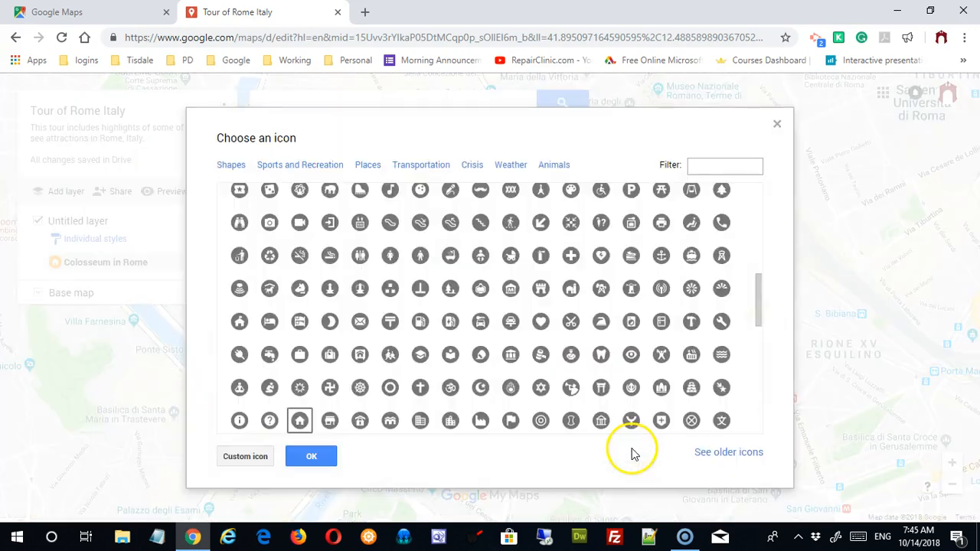
{"action": "left_click_drag", "start_coordinate": [759, 312], "coordinate": [755, 205]}
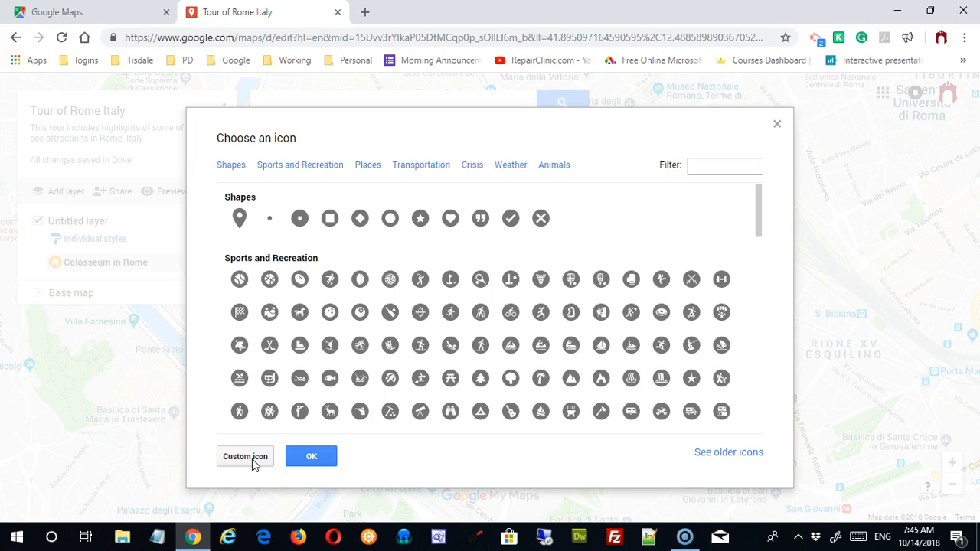
{"action": "left_click", "coordinate": [716, 454]}
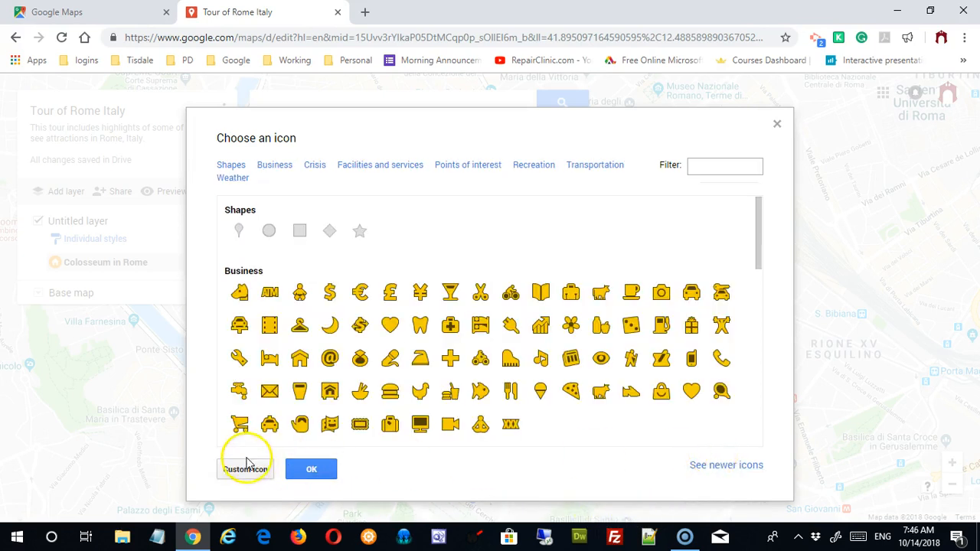
{"action": "left_click", "coordinate": [279, 166]}
{"action": "left_click", "coordinate": [317, 167]}
{"action": "left_click", "coordinate": [383, 167]}
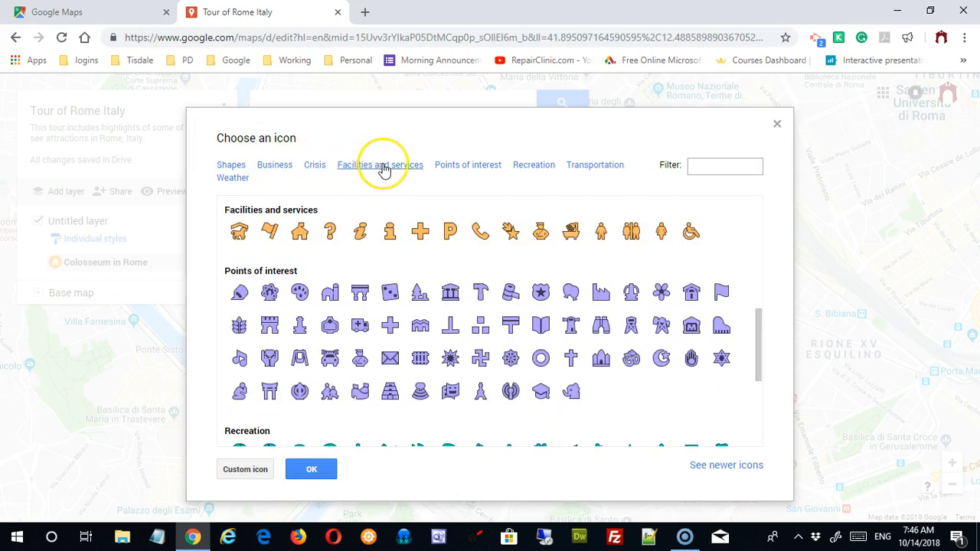
{"action": "left_click", "coordinate": [463, 166]}
{"action": "left_click", "coordinate": [579, 167]}
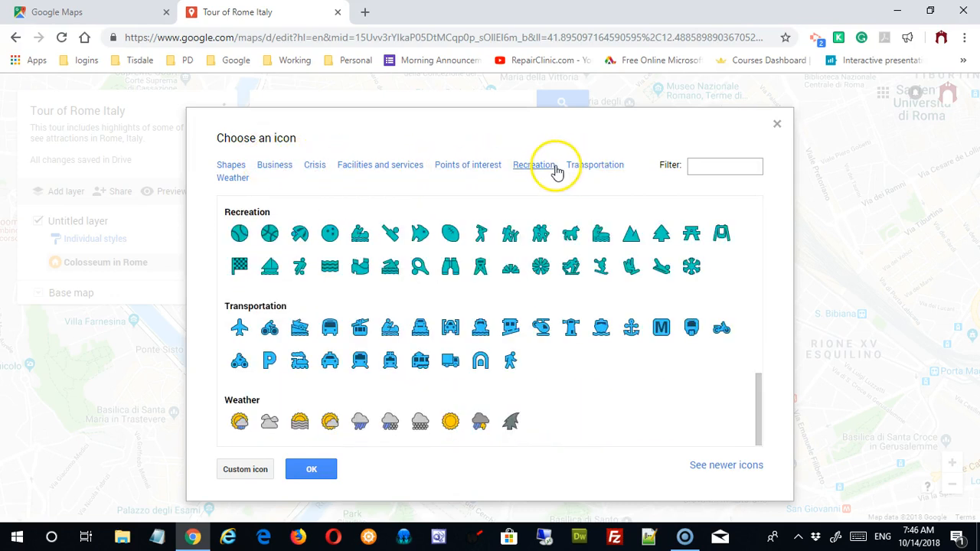
Step: Return to the newer icons, view Places, and close the icon options without changing the marker
{"action": "left_click", "coordinate": [724, 465]}
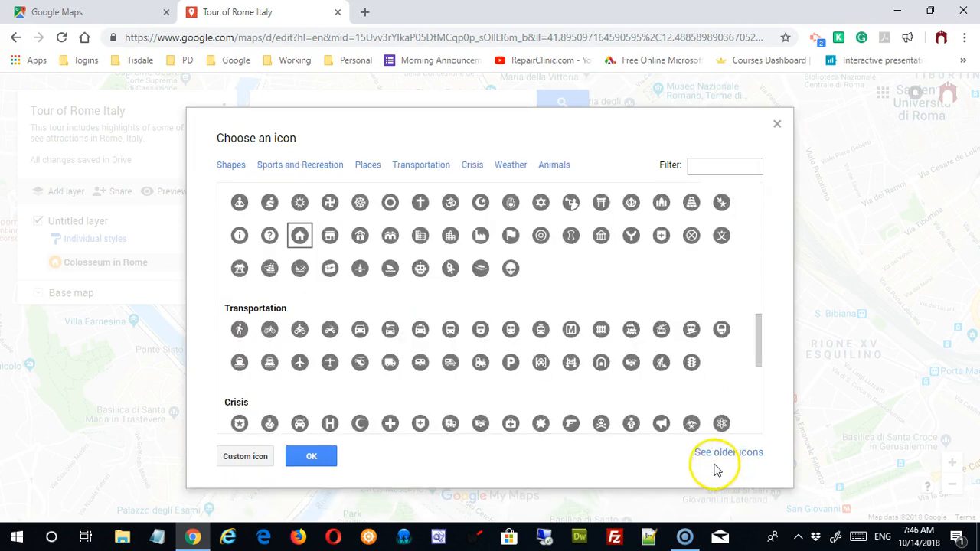
{"action": "left_click", "coordinate": [370, 167]}
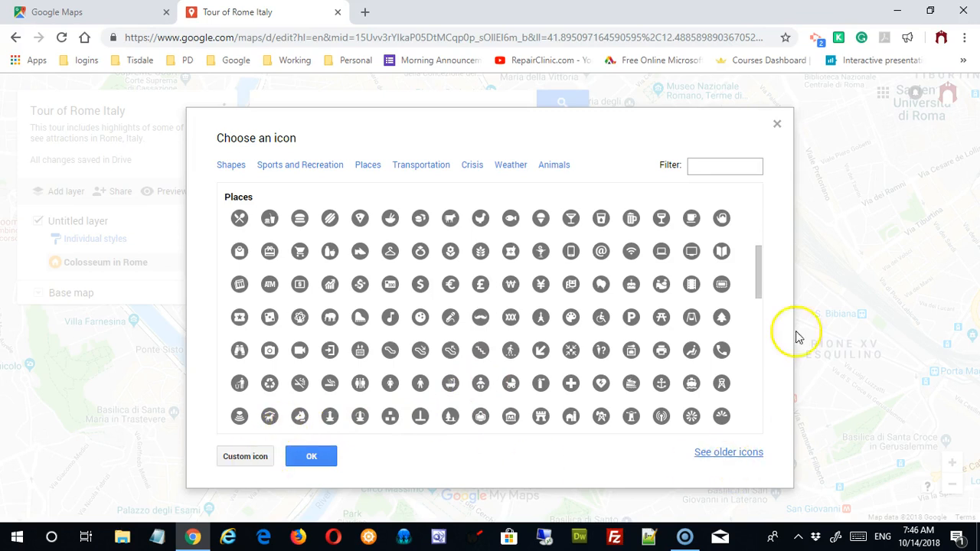
{"action": "left_click", "coordinate": [776, 126]}
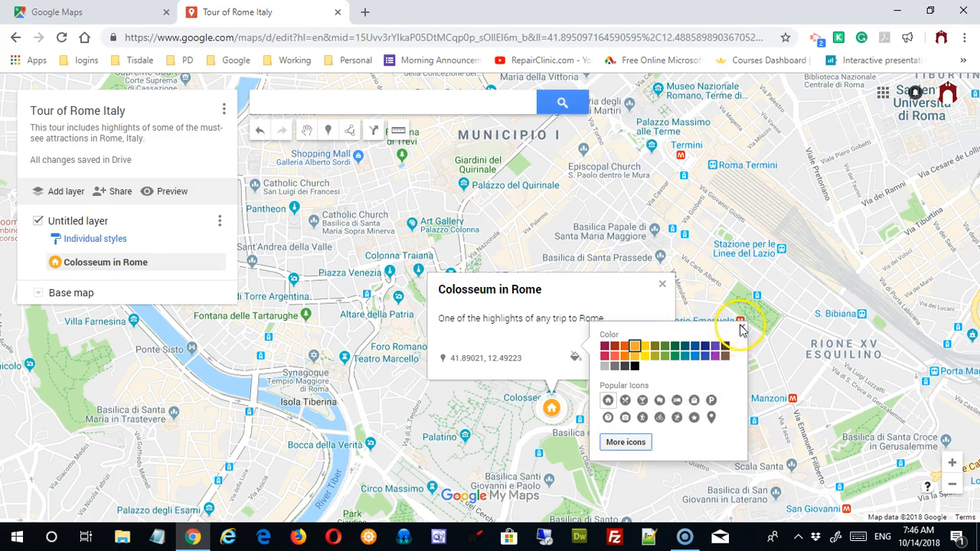
{"action": "left_click", "coordinate": [741, 328]}
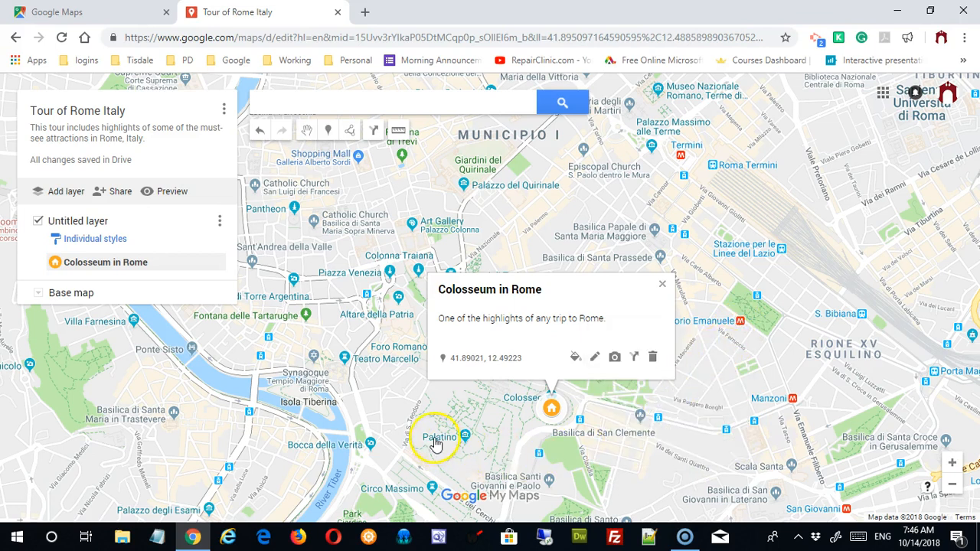
Step: Start adding an image to the Colosseum in Rome placemark and open a new browser tab
{"action": "left_click", "coordinate": [615, 359]}
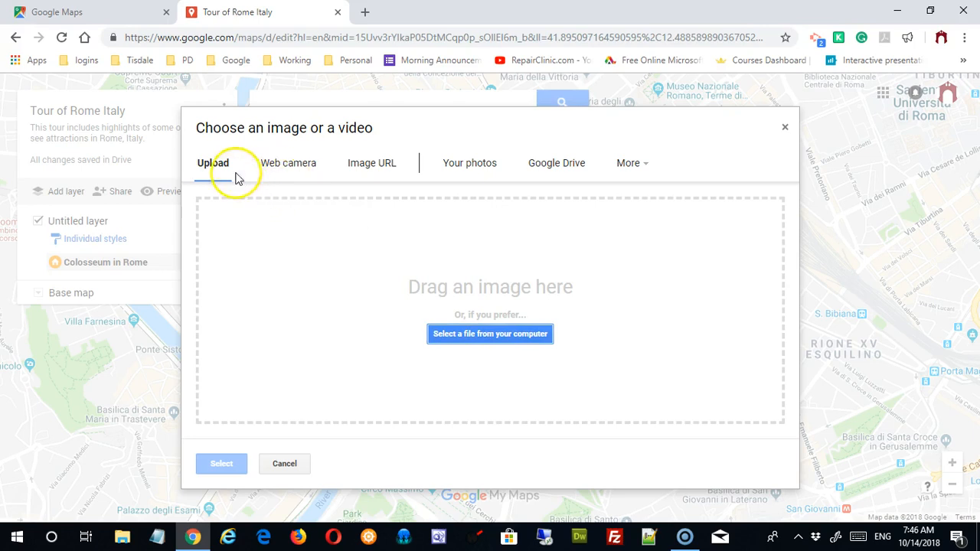
{"action": "left_click", "coordinate": [364, 12]}
Step: Search Google Images for 'colosseum rome italy'
{"action": "type", "text": "co"}
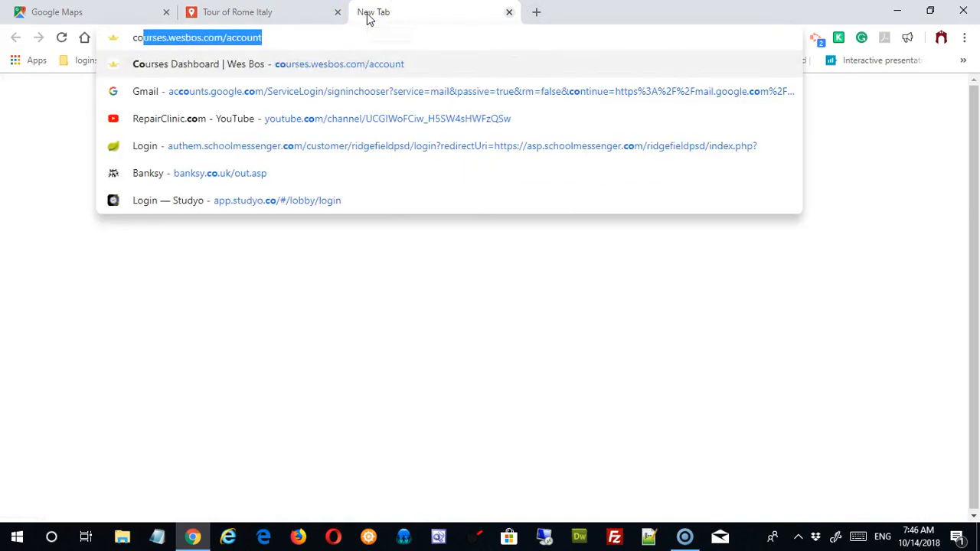
{"action": "type", "text": "lus"}
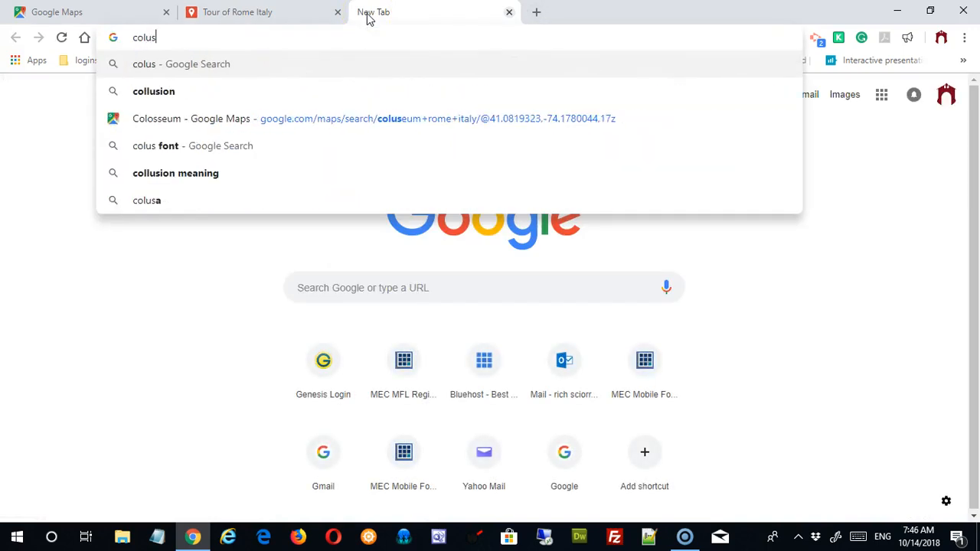
{"action": "type", "text": "eum roame"}
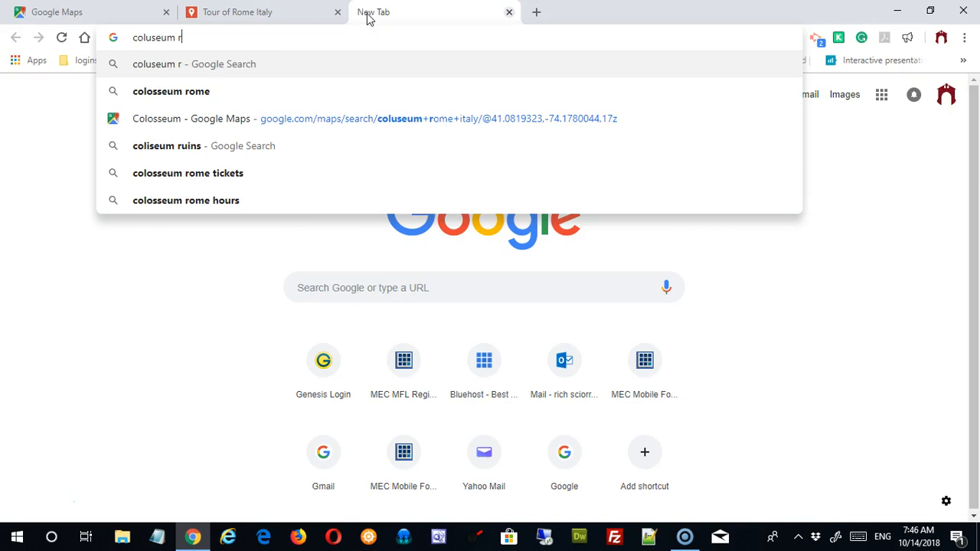
{"action": "key", "text": "BackSpace"}
{"action": "key", "text": "BackSpace"}
{"action": "type", "text": "e italy"}
{"action": "key", "text": "Return"}
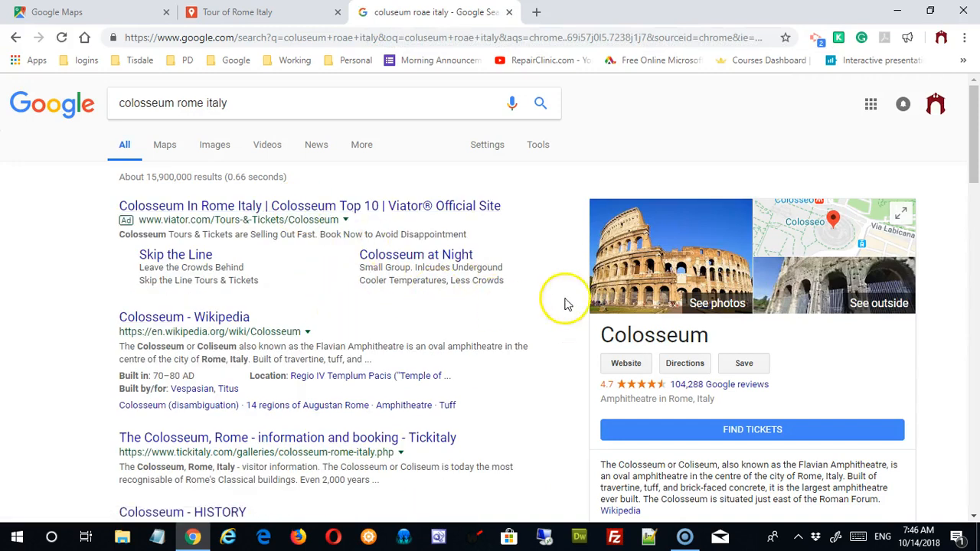
{"action": "left_click", "coordinate": [210, 153]}
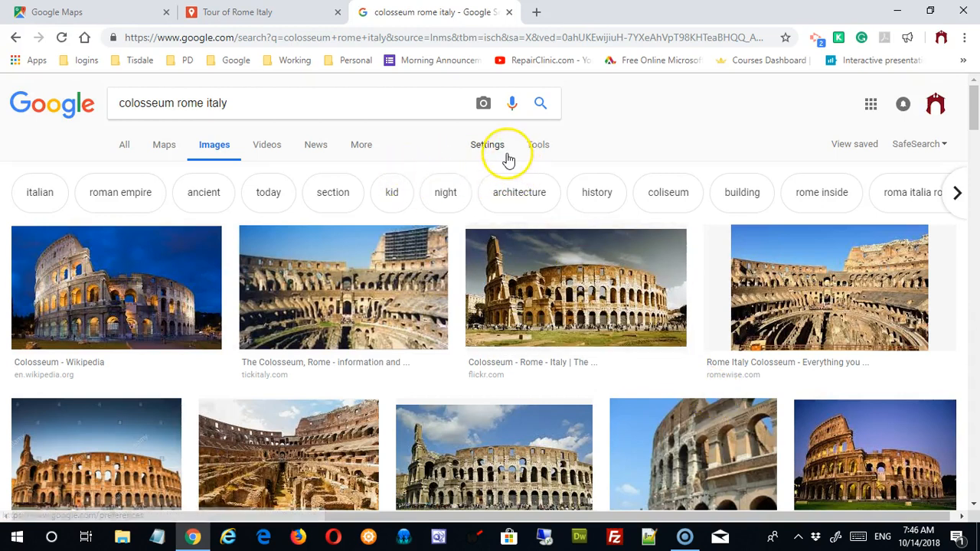
Step: Filter the image results to Labeled for reuse and preview a Colosseum photo
{"action": "left_click", "coordinate": [534, 151]}
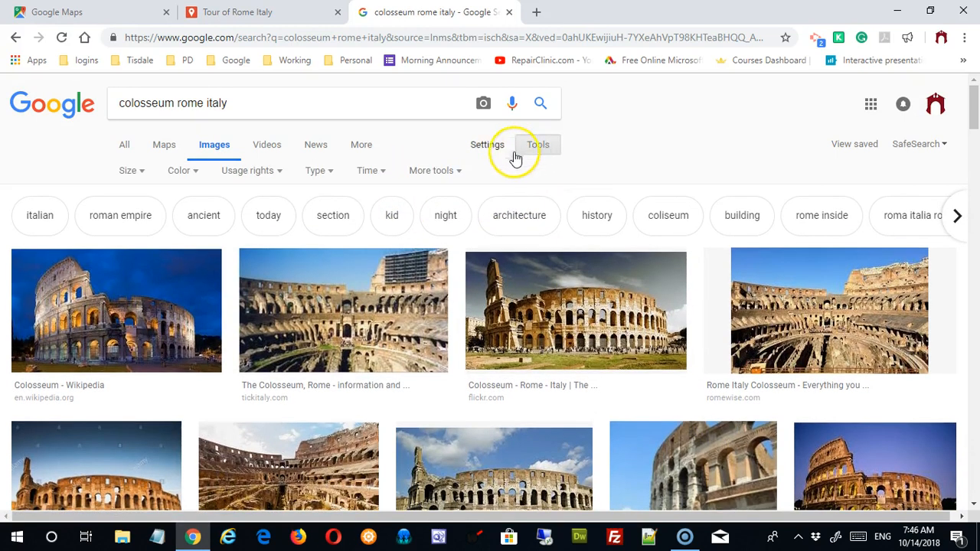
{"action": "left_click", "coordinate": [273, 173]}
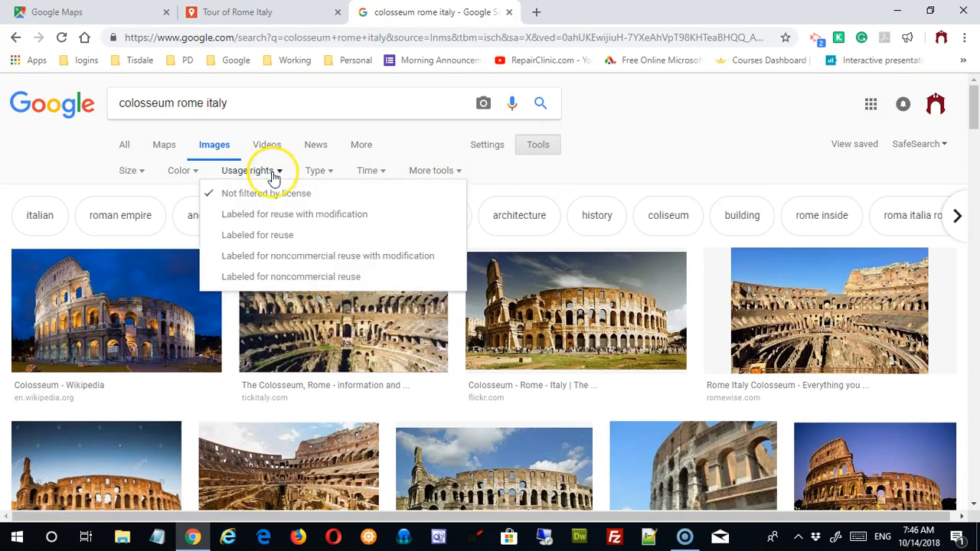
{"action": "left_click", "coordinate": [289, 234]}
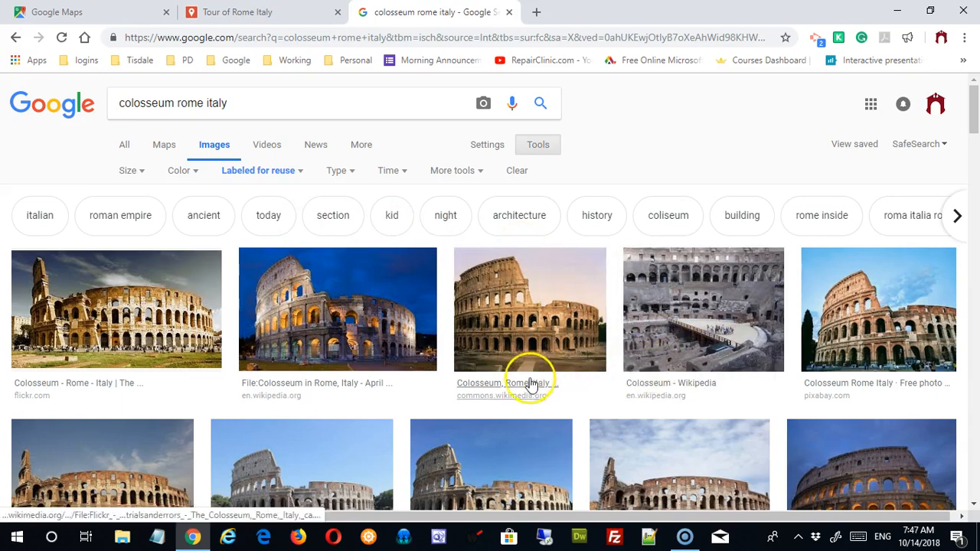
{"action": "left_click", "coordinate": [368, 328]}
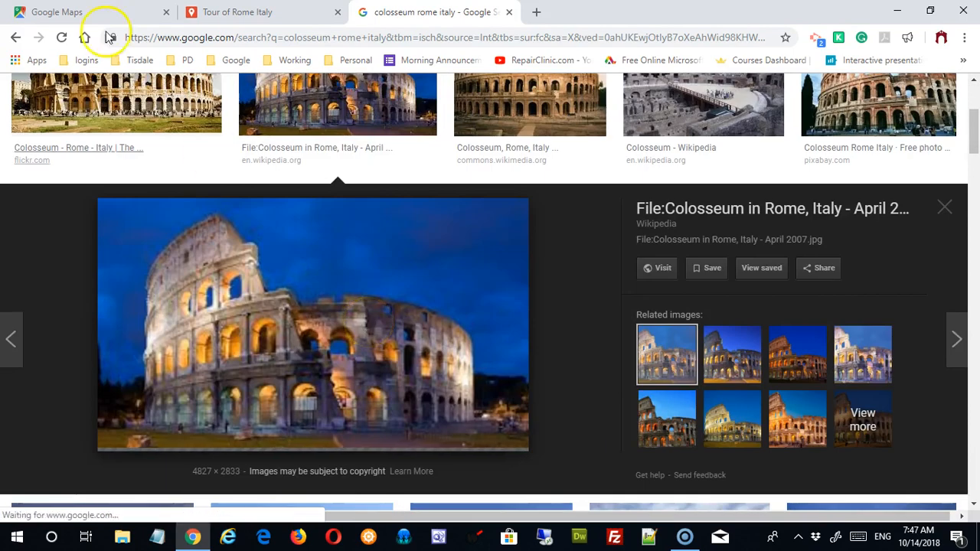
{"action": "left_click", "coordinate": [943, 209]}
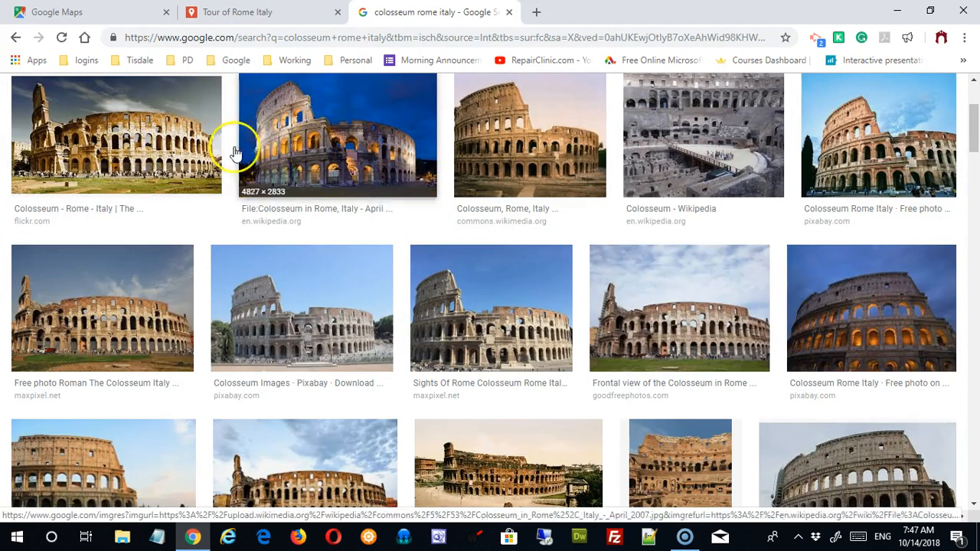
Step: Save the Pixabay Colosseum preview image as JPEG named rome01.jpg in the junk folder
{"action": "left_click", "coordinate": [864, 153]}
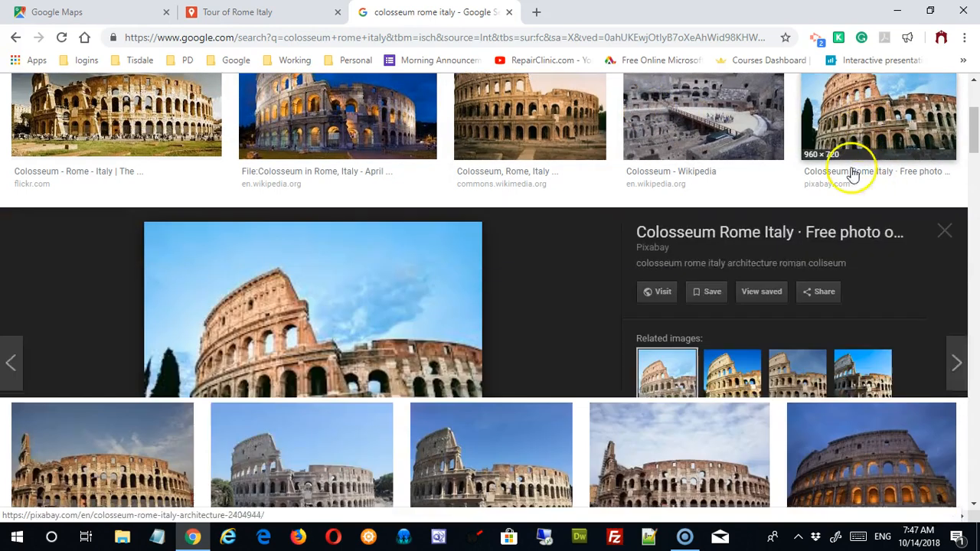
{"action": "right_click", "coordinate": [358, 315]}
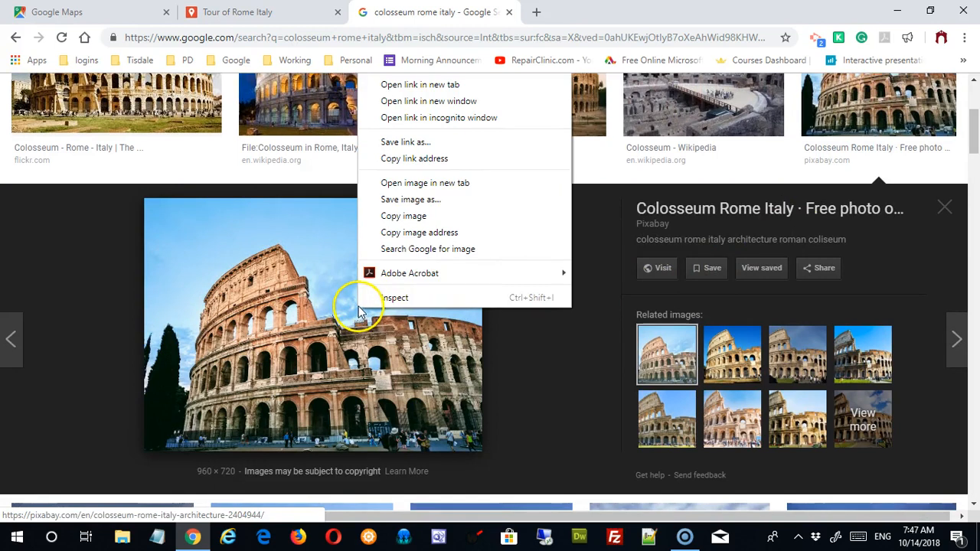
{"action": "left_click", "coordinate": [421, 200]}
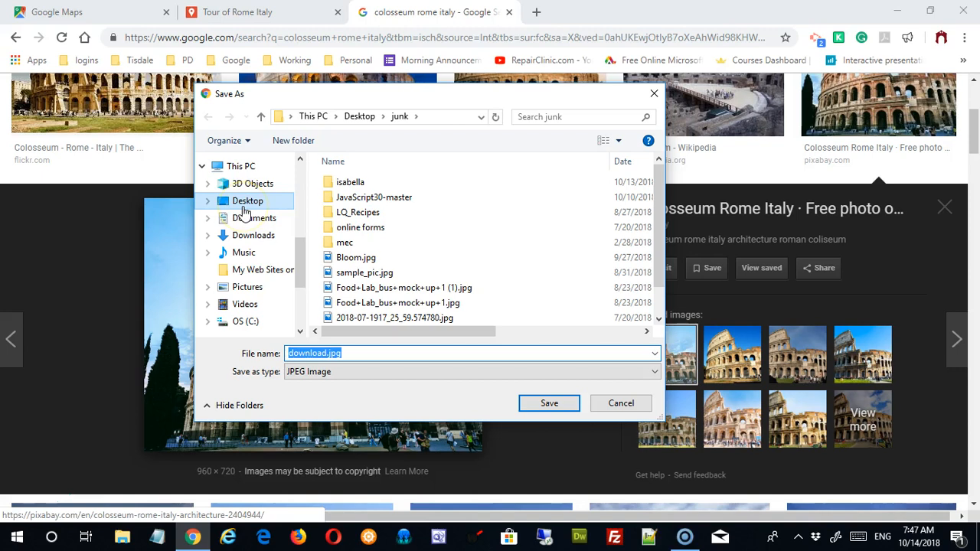
{"action": "left_click", "coordinate": [403, 373]}
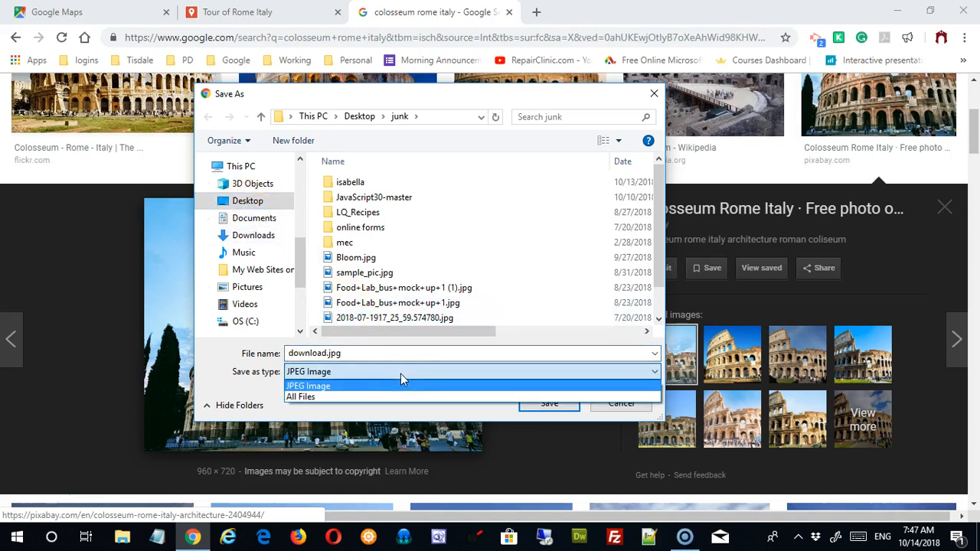
{"action": "left_click", "coordinate": [333, 349]}
{"action": "left_click_drag", "start_coordinate": [347, 353], "coordinate": [220, 350]}
{"action": "type", "text": "rome01"}
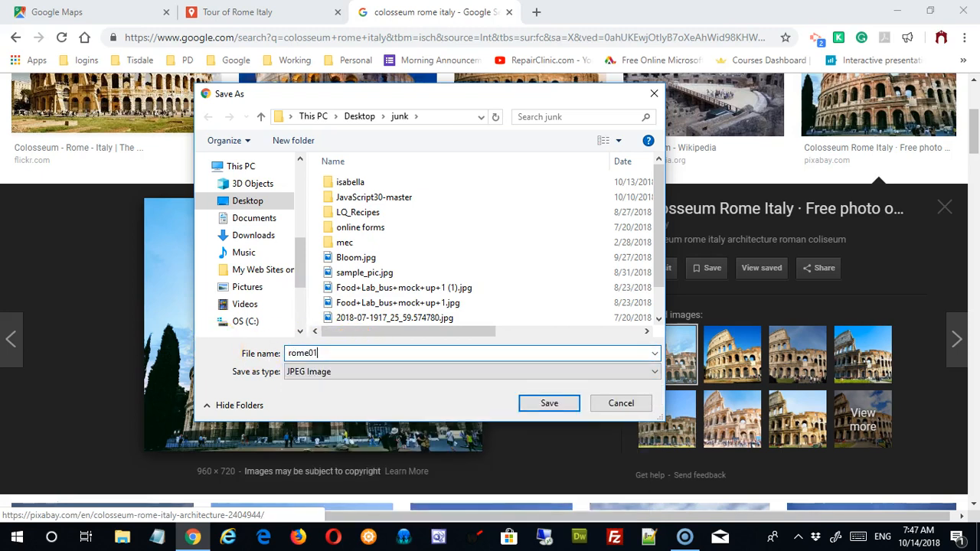
{"action": "left_click", "coordinate": [552, 405]}
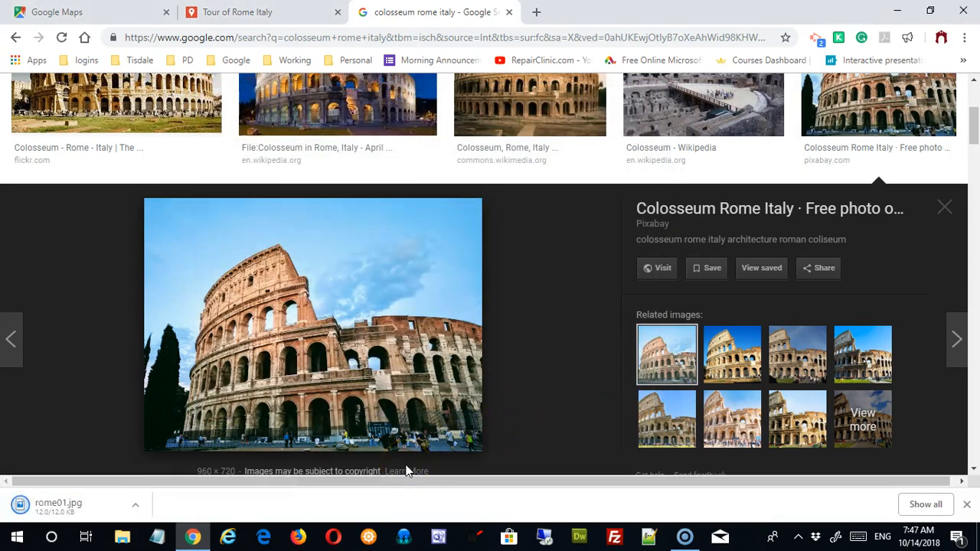
{"action": "left_click", "coordinate": [258, 12]}
Step: Upload rome01.jpg from the computer to the Colosseum in Rome placemark
{"action": "left_click", "coordinate": [509, 318]}
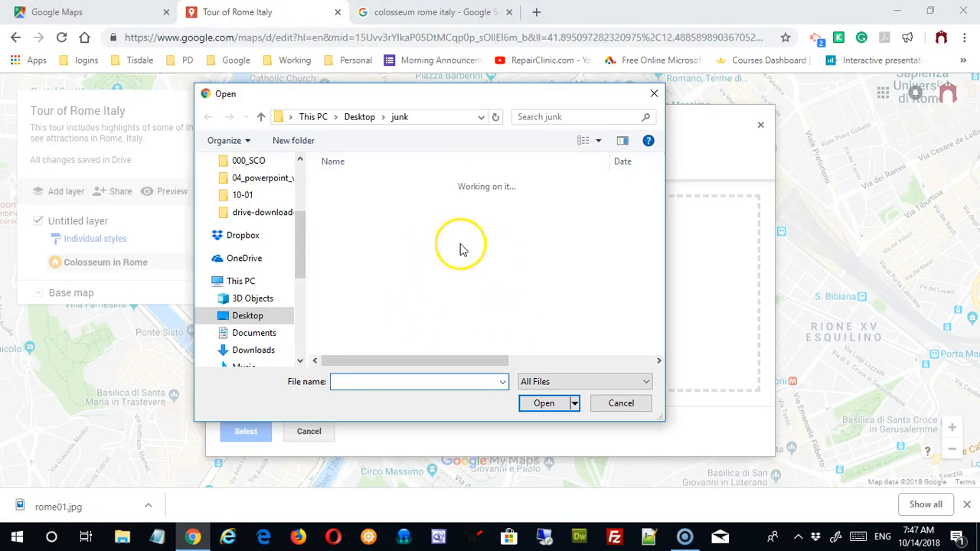
{"action": "type", "text": "rome"}
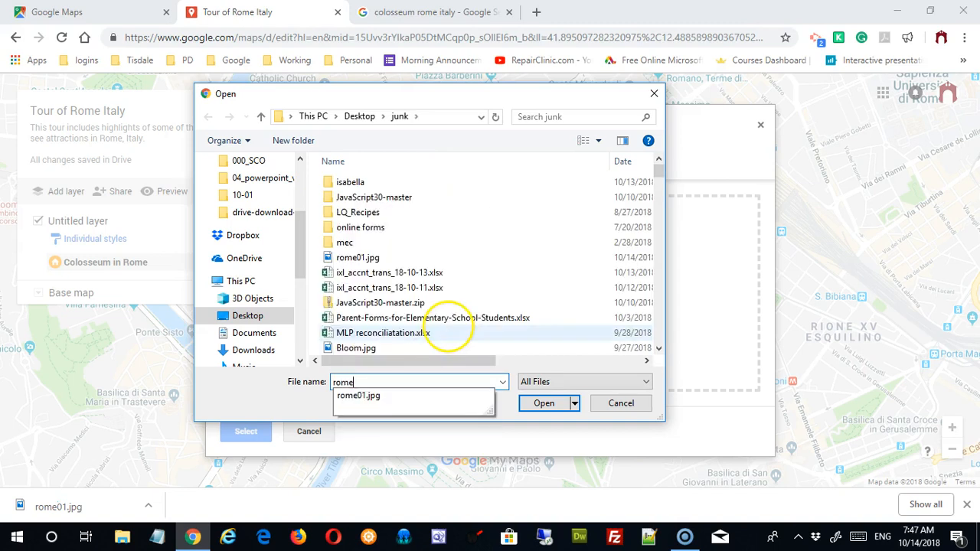
{"action": "left_click", "coordinate": [472, 404]}
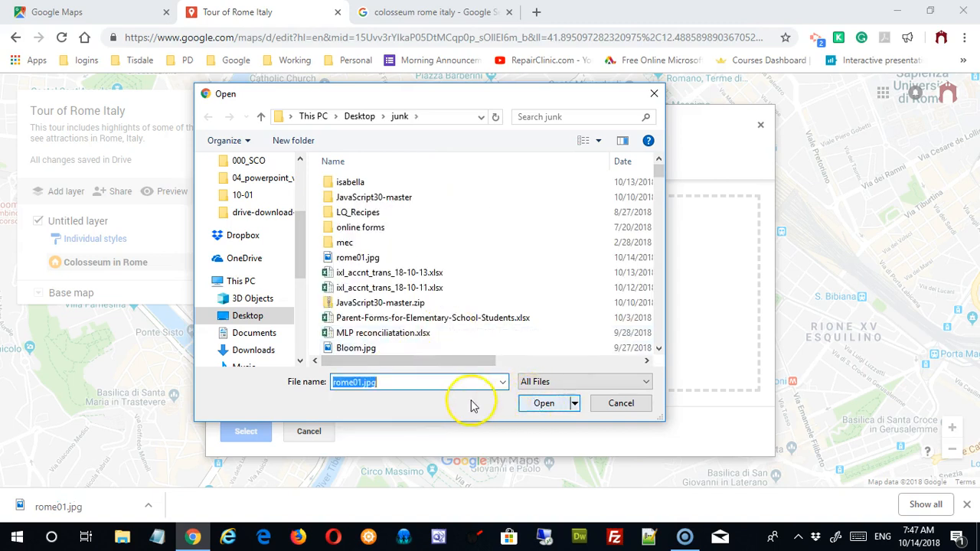
{"action": "left_click", "coordinate": [546, 405]}
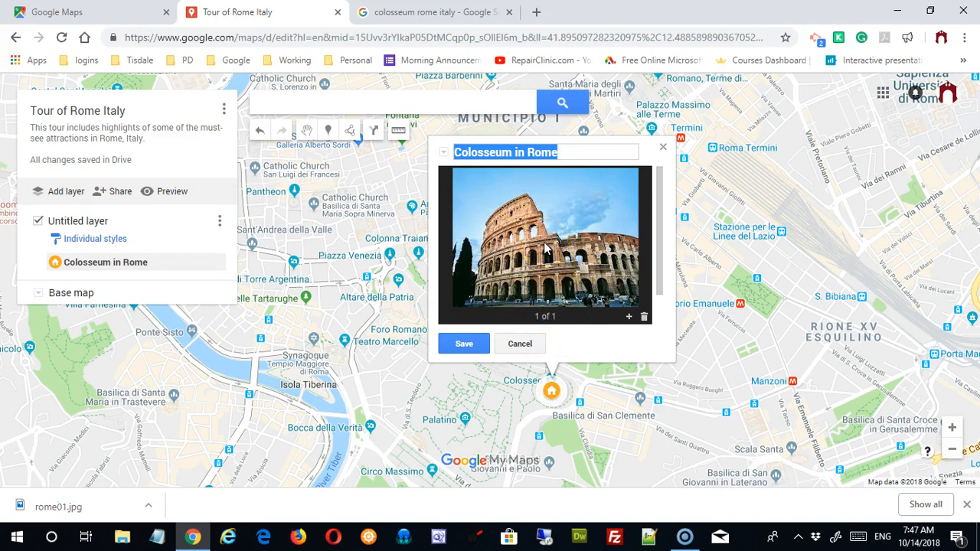
{"action": "left_click", "coordinate": [628, 316]}
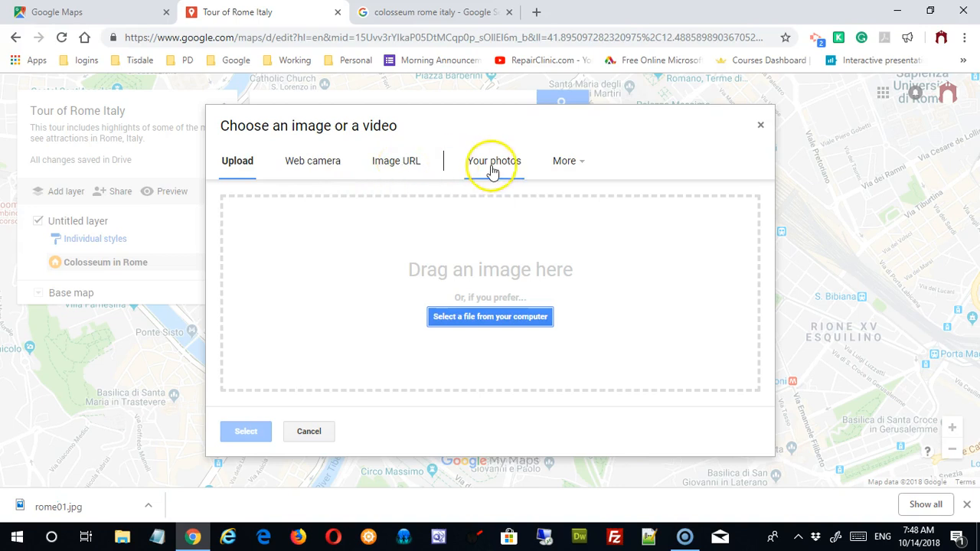
Step: Choose YouTube URL as the source for the placemark's next media item
{"action": "left_click", "coordinate": [579, 166]}
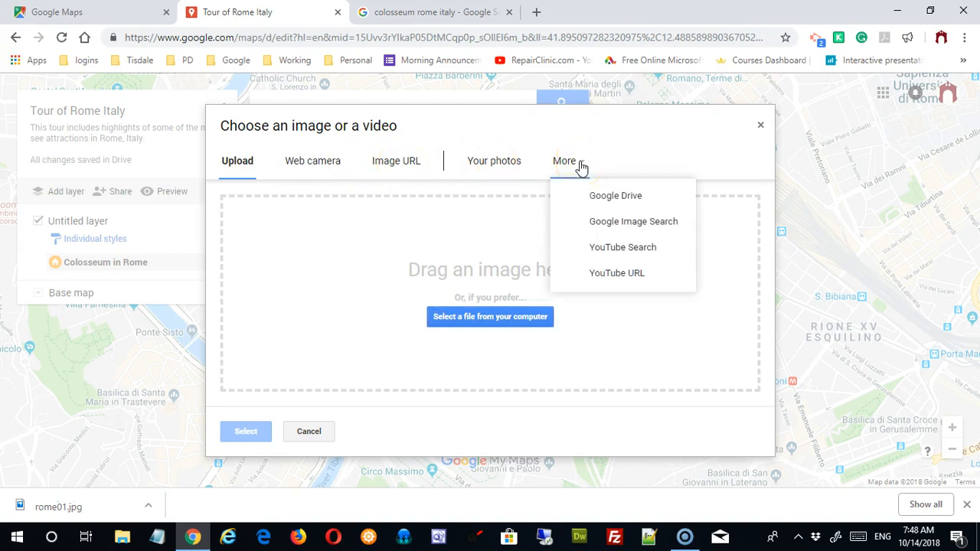
{"action": "left_click", "coordinate": [574, 165]}
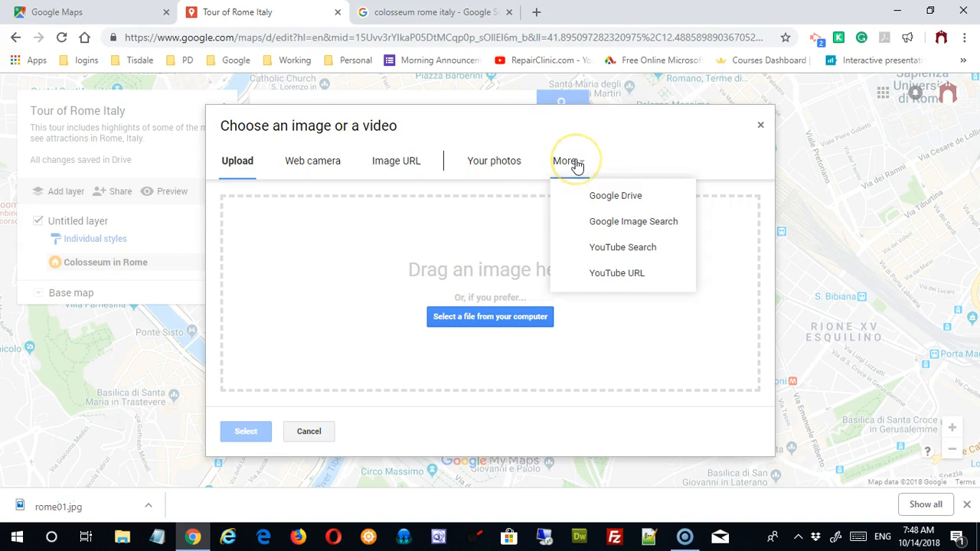
{"action": "left_click", "coordinate": [604, 279]}
{"action": "type", "text": "rome"}
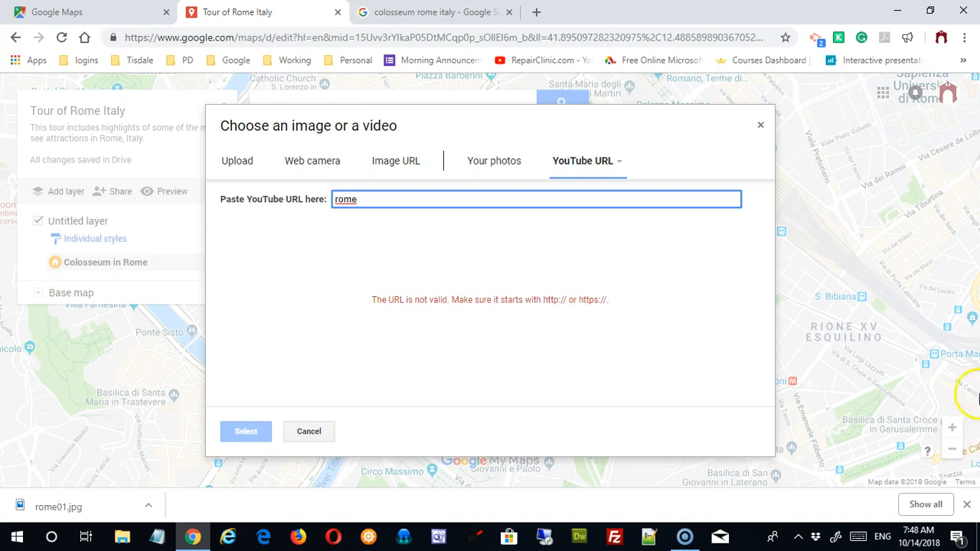
{"action": "left_click", "coordinate": [452, 13]}
Step: Go to YouTube, search 'rome' and open the Ancient Rome in 20 minutes video
{"action": "left_click", "coordinate": [421, 38]}
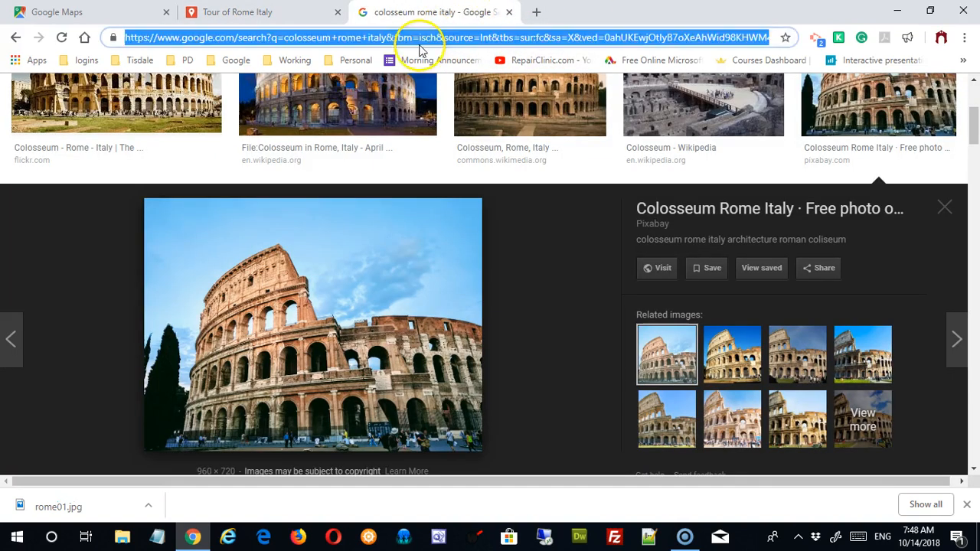
{"action": "type", "text": "you"}
{"action": "key", "text": "Return"}
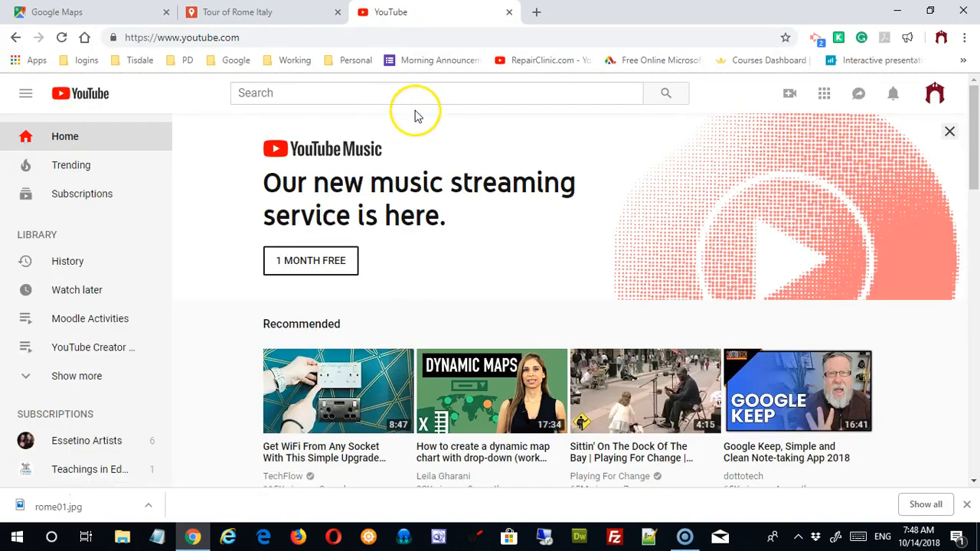
{"action": "left_click", "coordinate": [426, 86]}
{"action": "type", "text": "rome"}
{"action": "key", "text": "Return"}
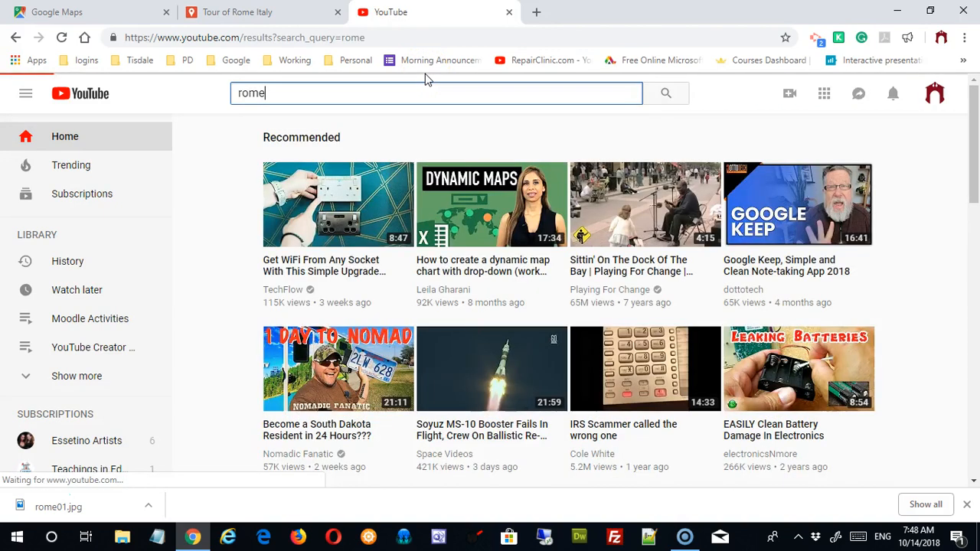
{"action": "scroll", "coordinate": [545, 325], "scroll_direction": "down", "scroll_amount": 1}
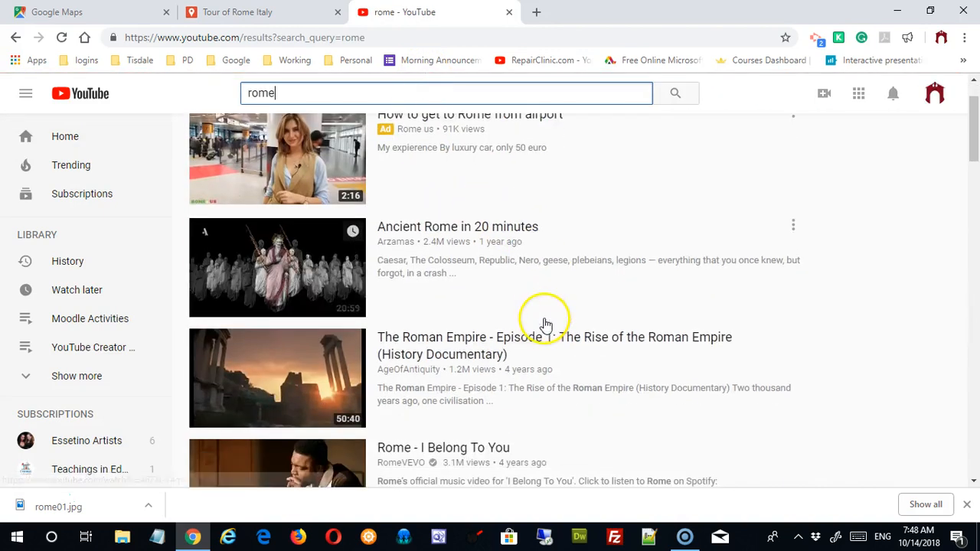
{"action": "left_click", "coordinate": [329, 271]}
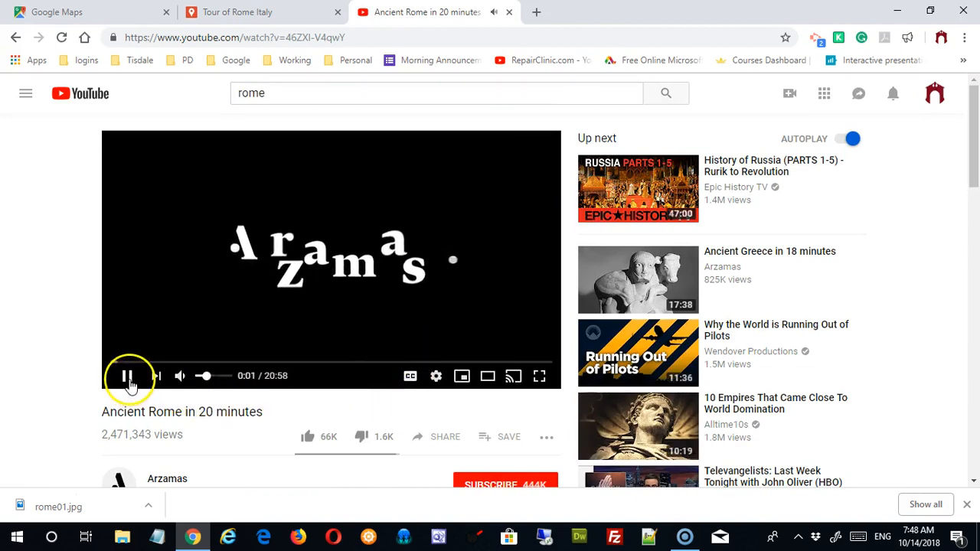
Step: Copy the video's share link and paste it into the My Maps YouTube URL field
{"action": "left_click", "coordinate": [128, 379]}
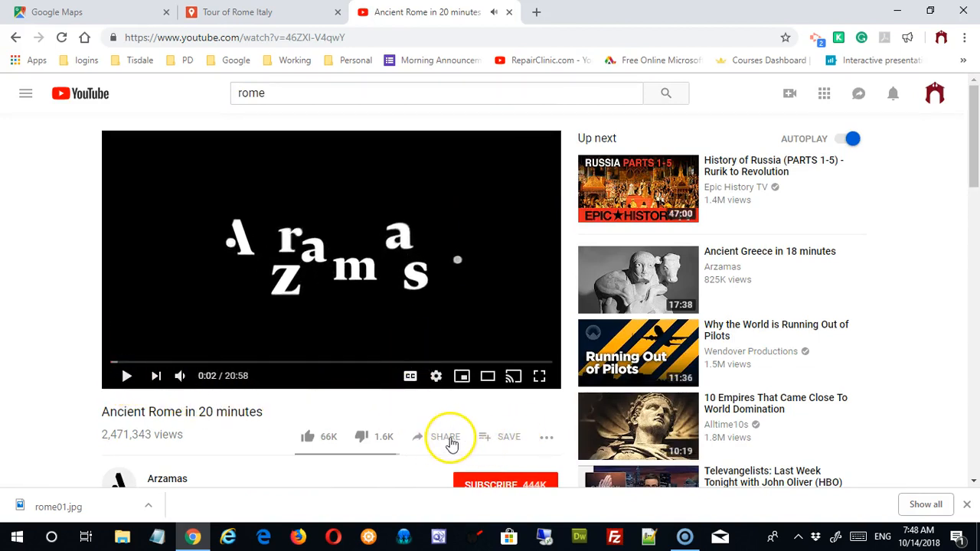
{"action": "left_click", "coordinate": [452, 442]}
{"action": "left_click", "coordinate": [474, 301]}
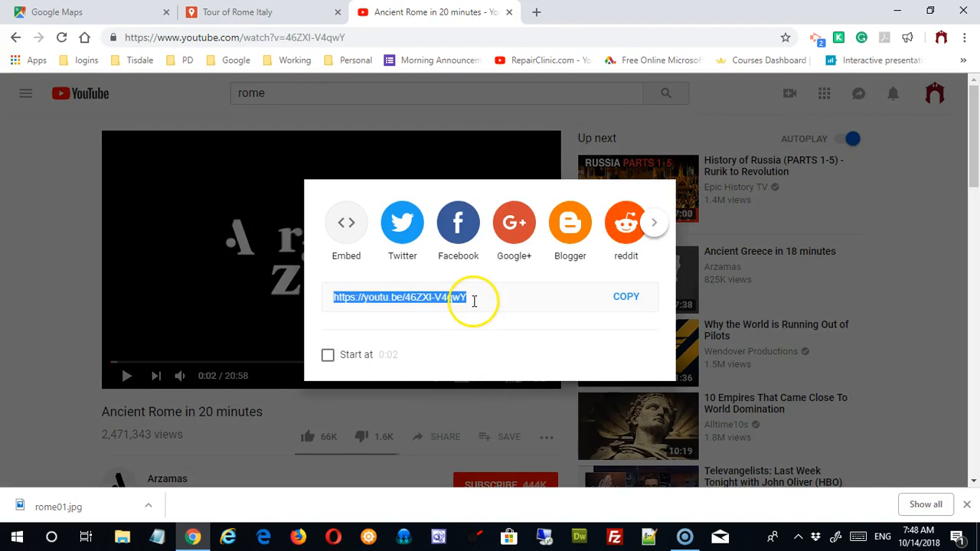
{"action": "left_click", "coordinate": [628, 299]}
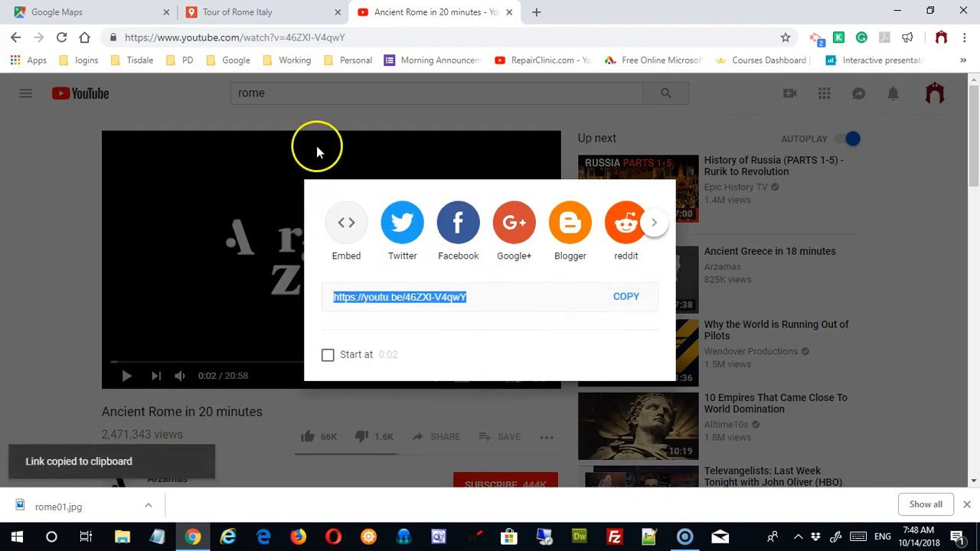
{"action": "left_click", "coordinate": [285, 17]}
{"action": "left_click_drag", "start_coordinate": [376, 206], "coordinate": [291, 212]}
{"action": "key", "text": "ctrl+v"}
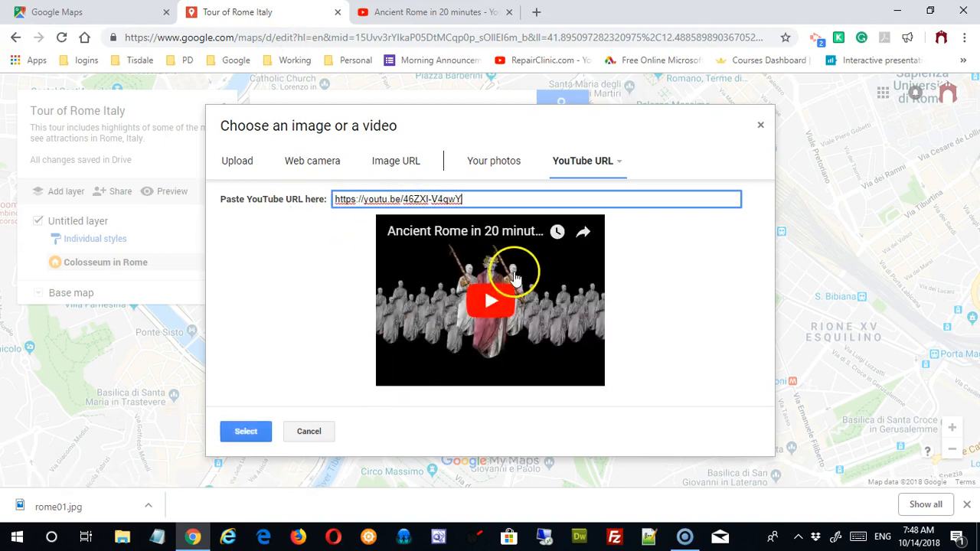
Step: Attach the Ancient Rome video, check both media items, save the placemark and close its card
{"action": "left_click", "coordinate": [525, 263]}
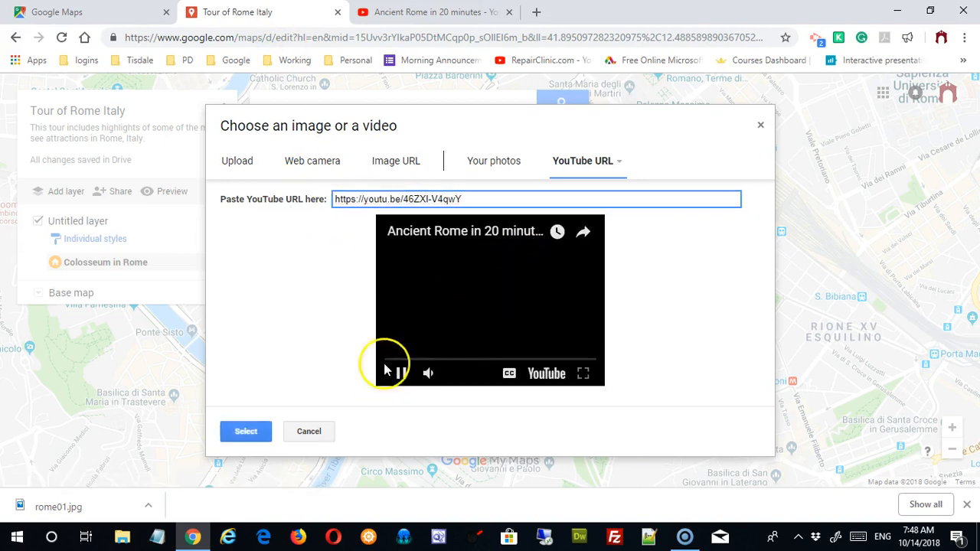
{"action": "left_click", "coordinate": [246, 432]}
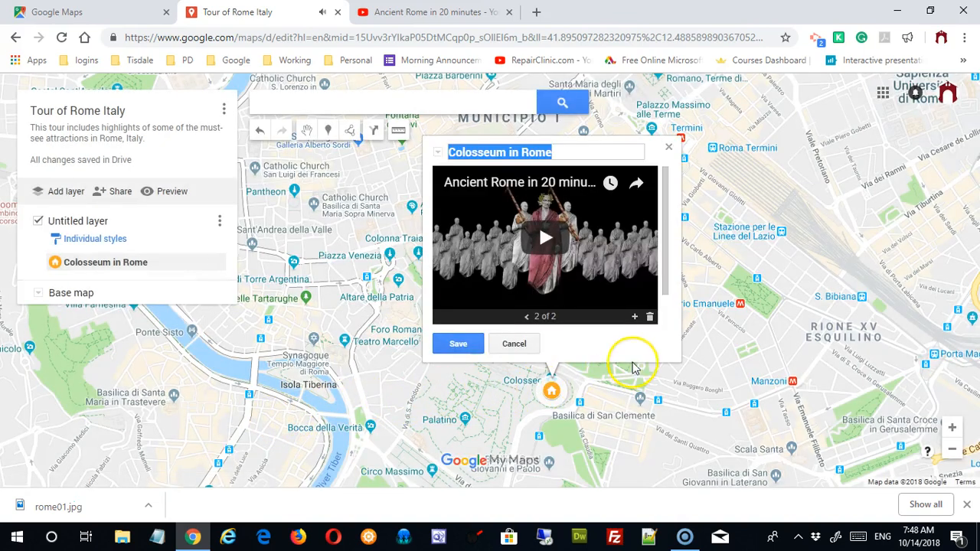
{"action": "left_click", "coordinate": [526, 317]}
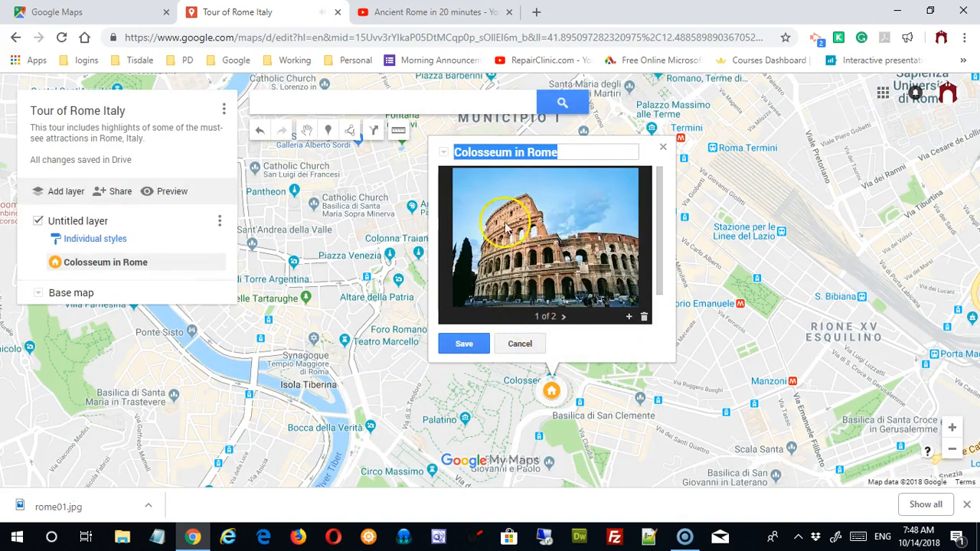
{"action": "left_click", "coordinate": [563, 316]}
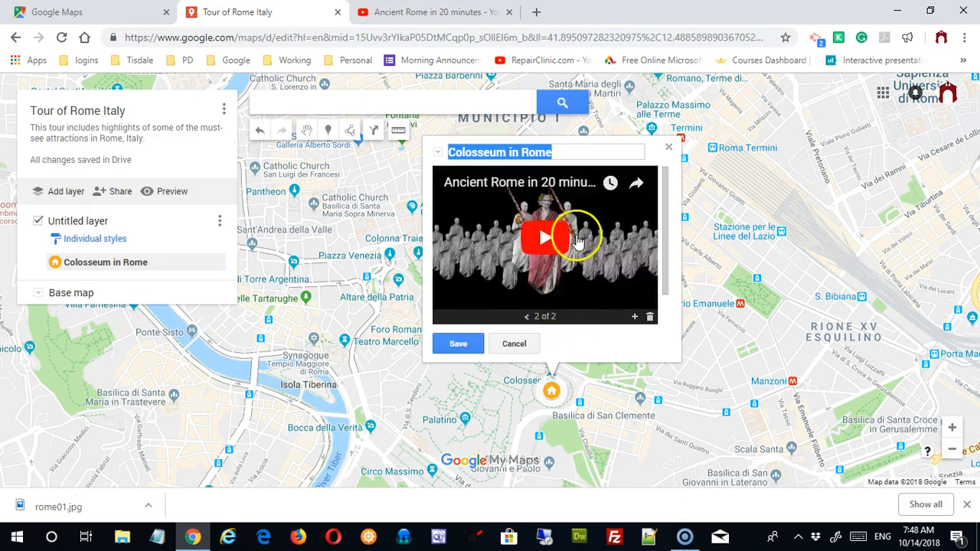
{"action": "left_click", "coordinate": [458, 344]}
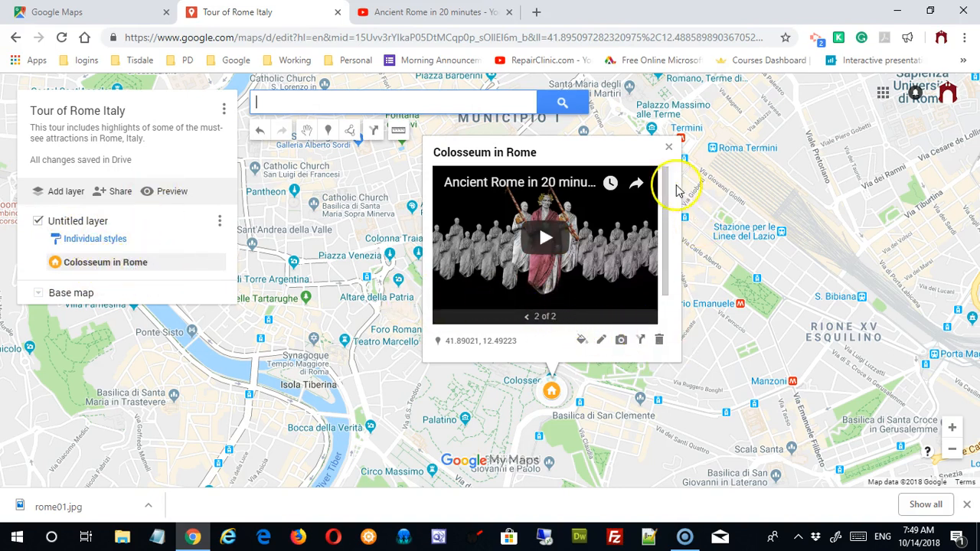
{"action": "left_click", "coordinate": [668, 147]}
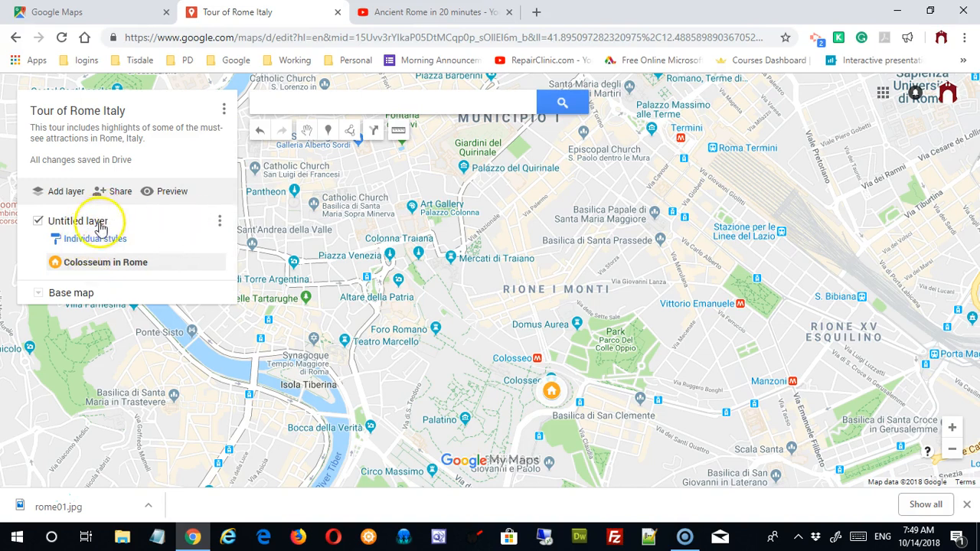
Step: Rename the untitled layer holding the Colosseum placemark to 'Major Attractions'
{"action": "left_click", "coordinate": [219, 222]}
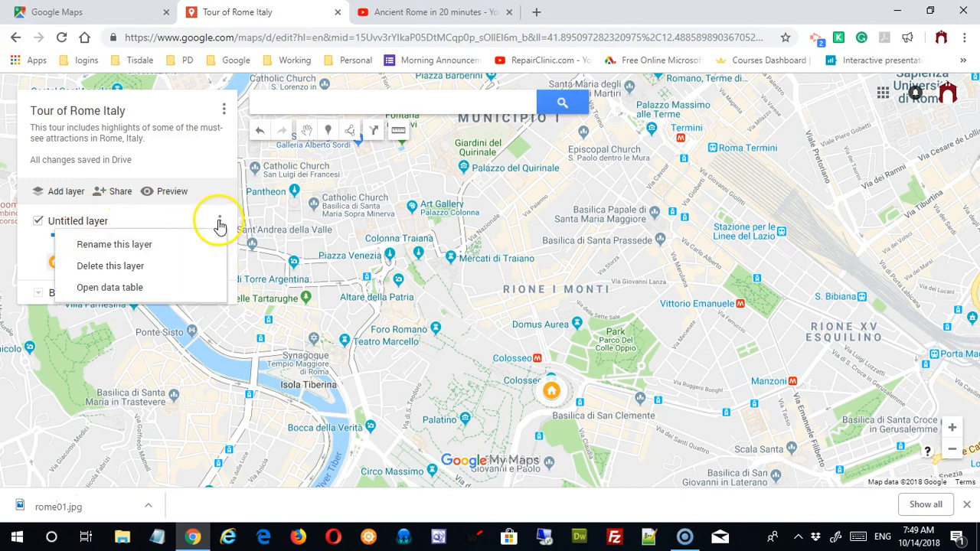
{"action": "left_click", "coordinate": [165, 249]}
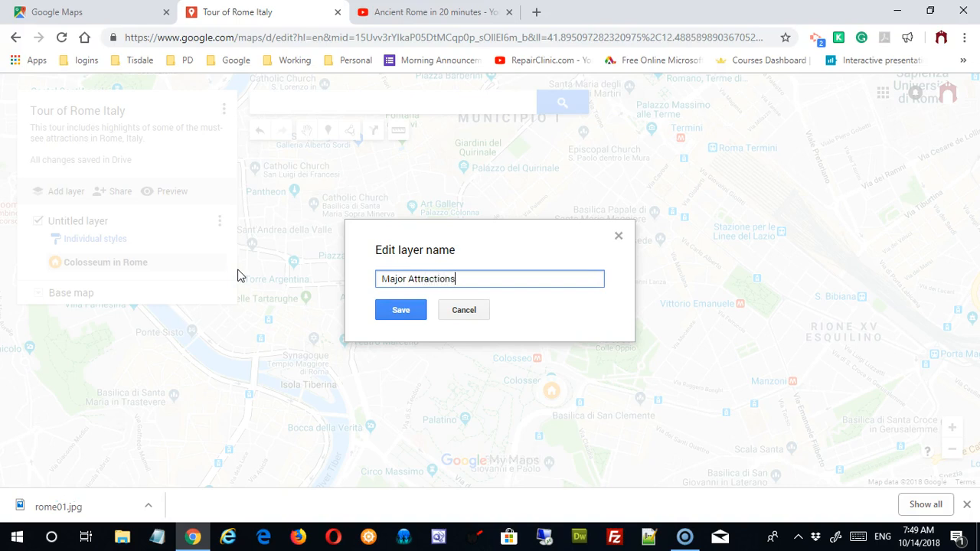
{"action": "left_click", "coordinate": [399, 313]}
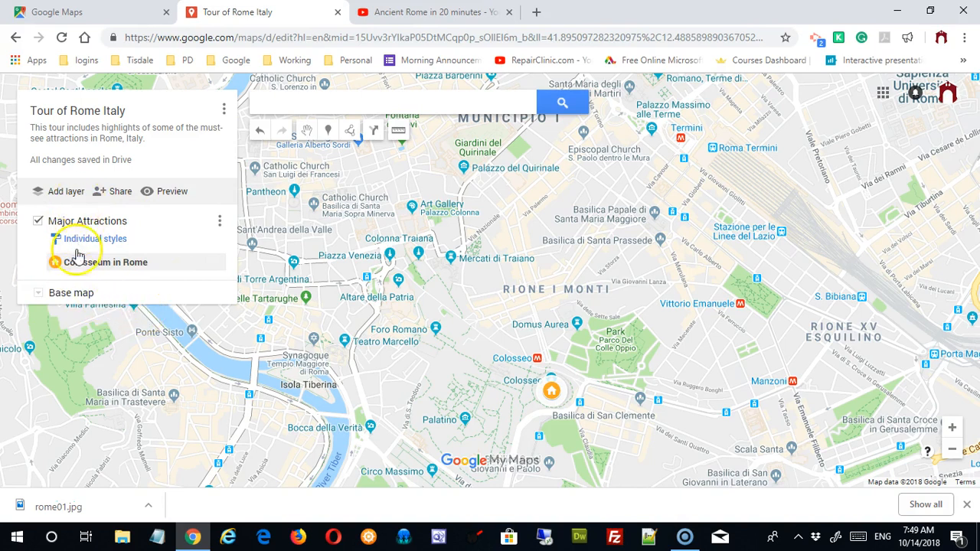
Step: Try the Terrain, Light political, Simple Atlas and dark base maps, then settle on Satellite
{"action": "left_click", "coordinate": [39, 295]}
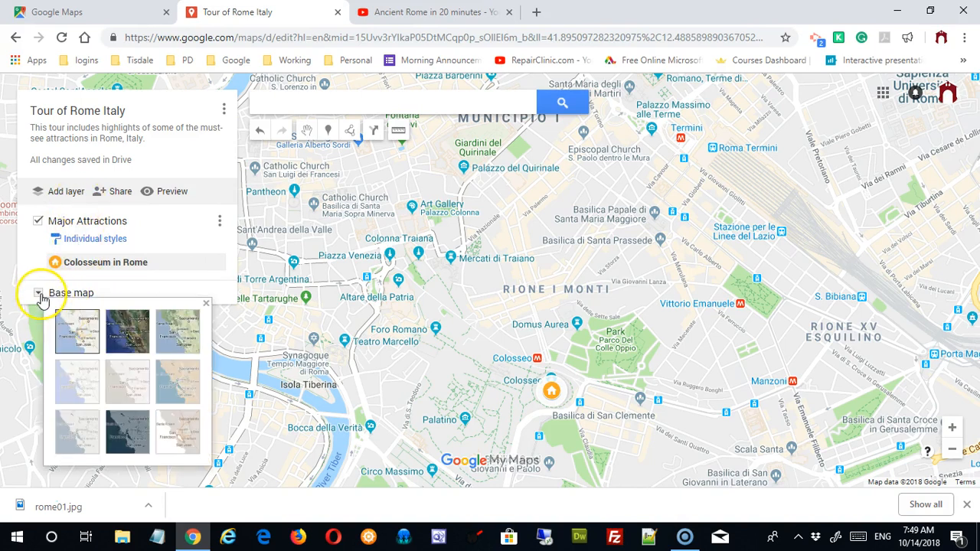
{"action": "left_click", "coordinate": [119, 337]}
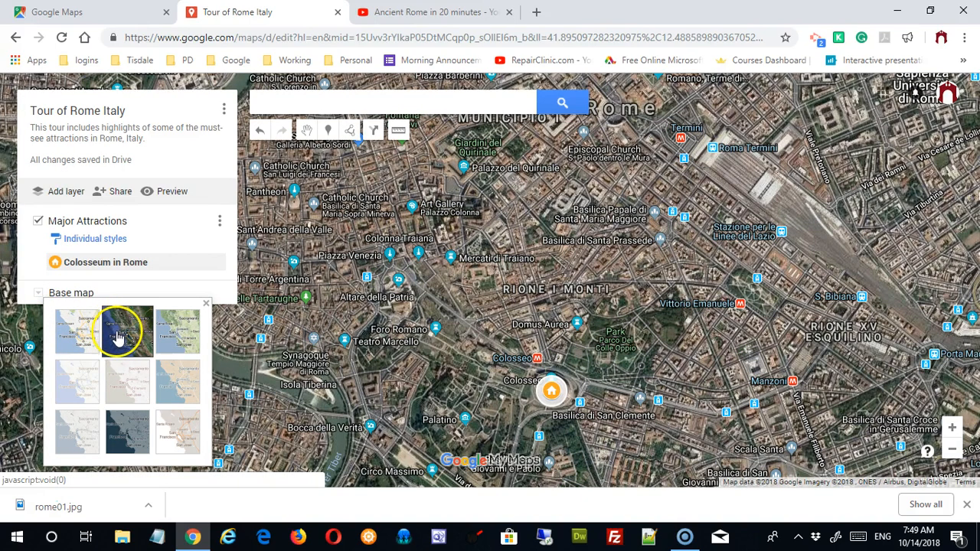
{"action": "left_click", "coordinate": [176, 329]}
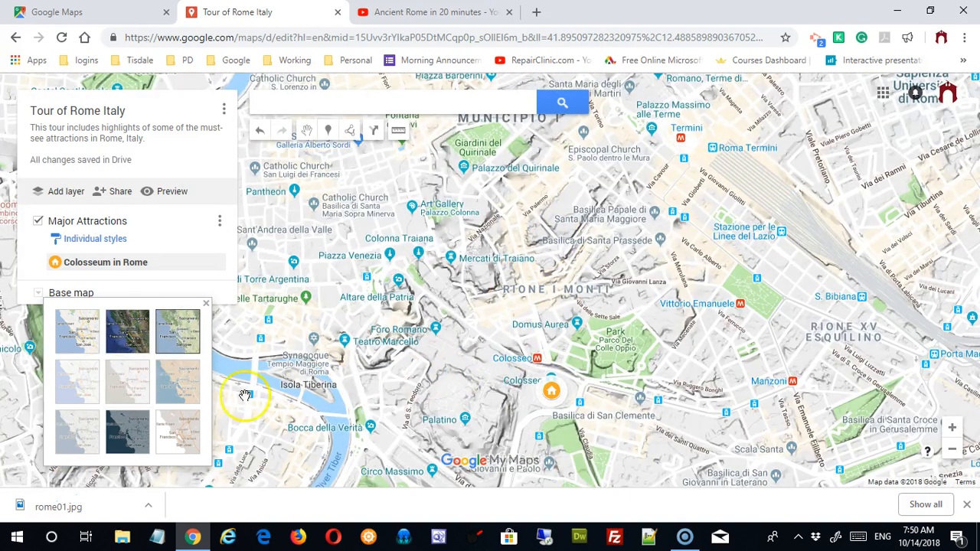
{"action": "left_click", "coordinate": [90, 388]}
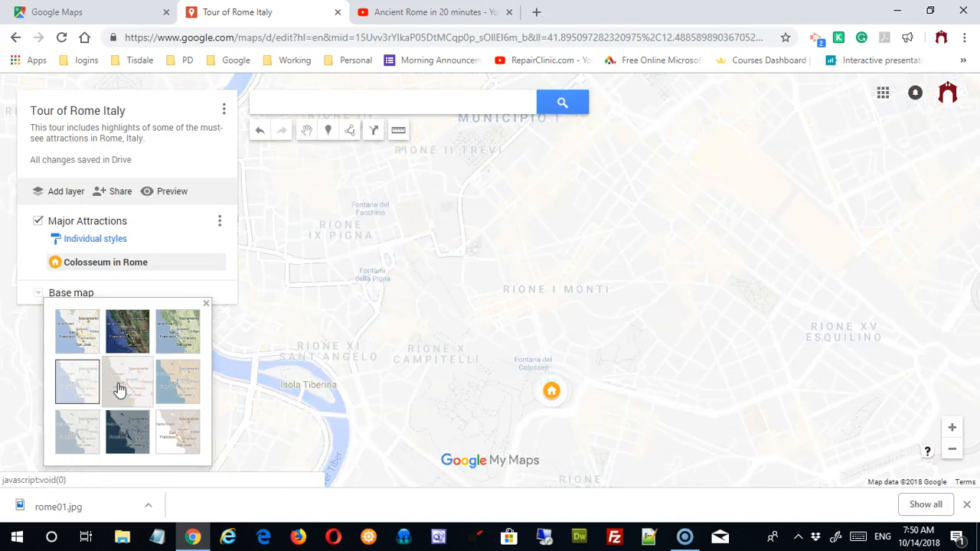
{"action": "left_click", "coordinate": [183, 387]}
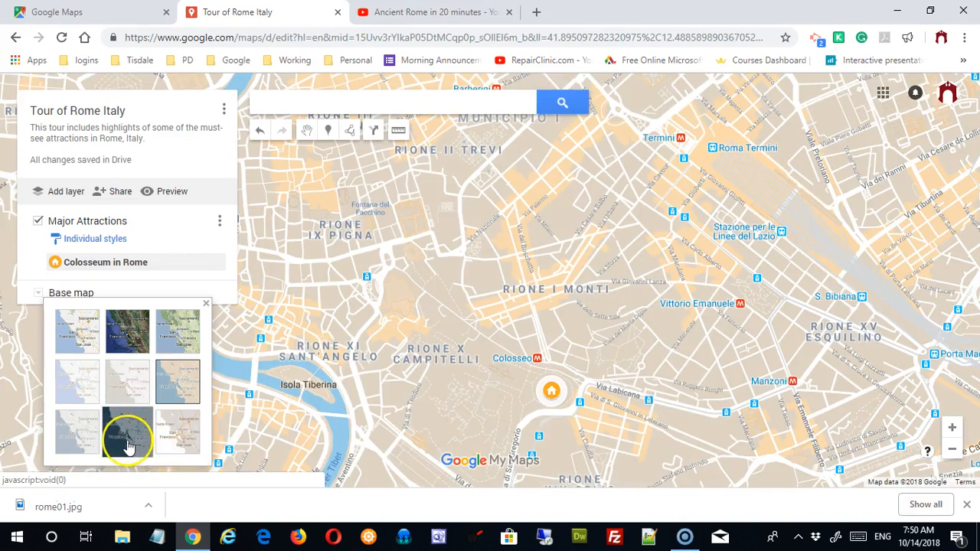
{"action": "left_click", "coordinate": [127, 442]}
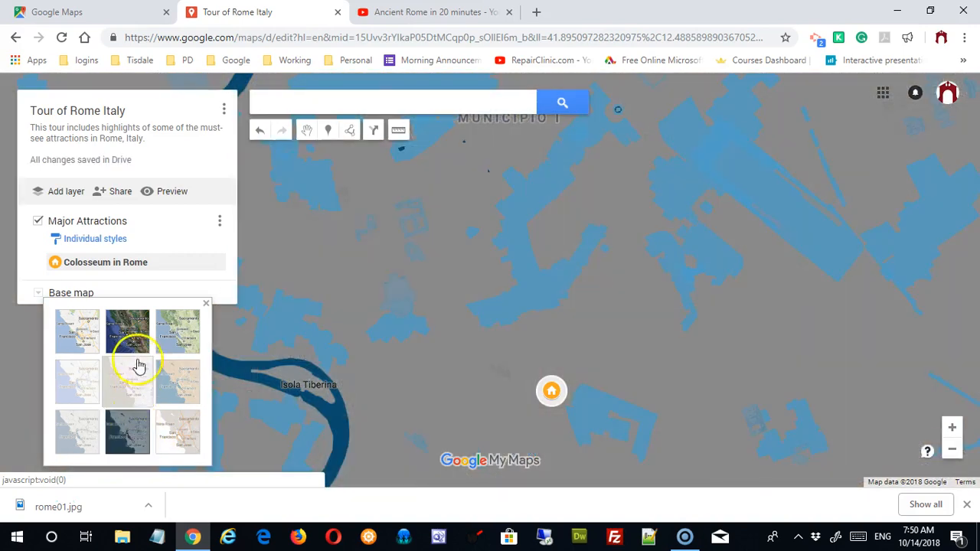
{"action": "left_click", "coordinate": [137, 331]}
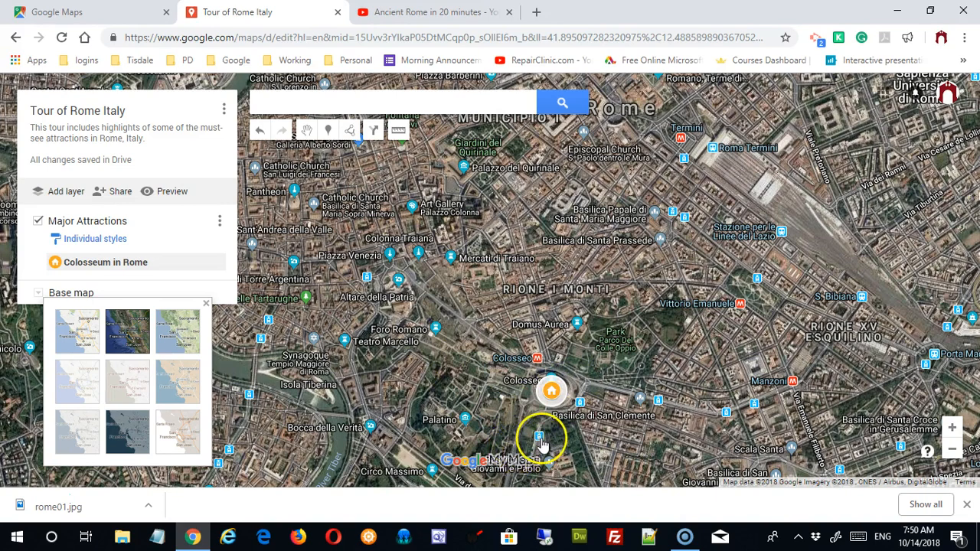
Step: Add Santa Prassede to Major Attractions and style it as an orange house marker
{"action": "left_click", "coordinate": [662, 243]}
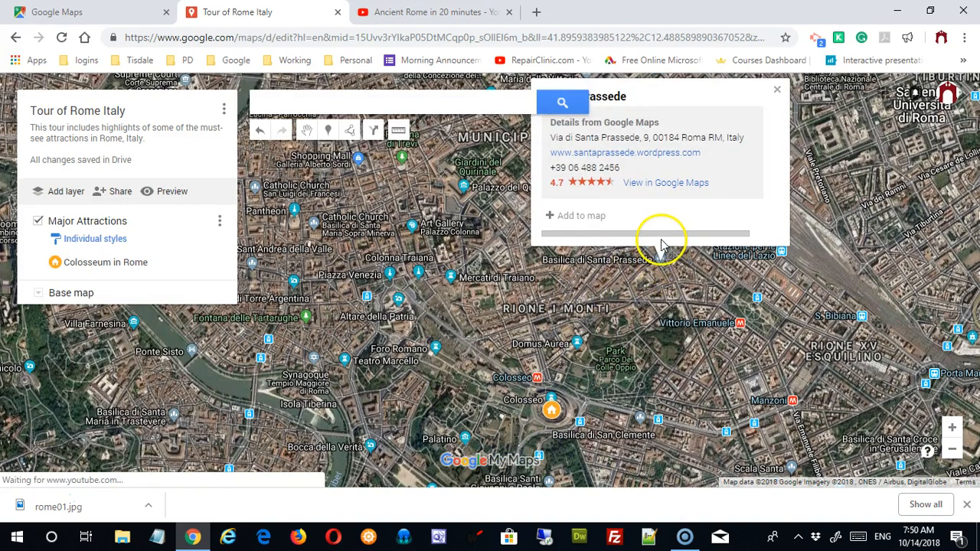
{"action": "left_click", "coordinate": [558, 216]}
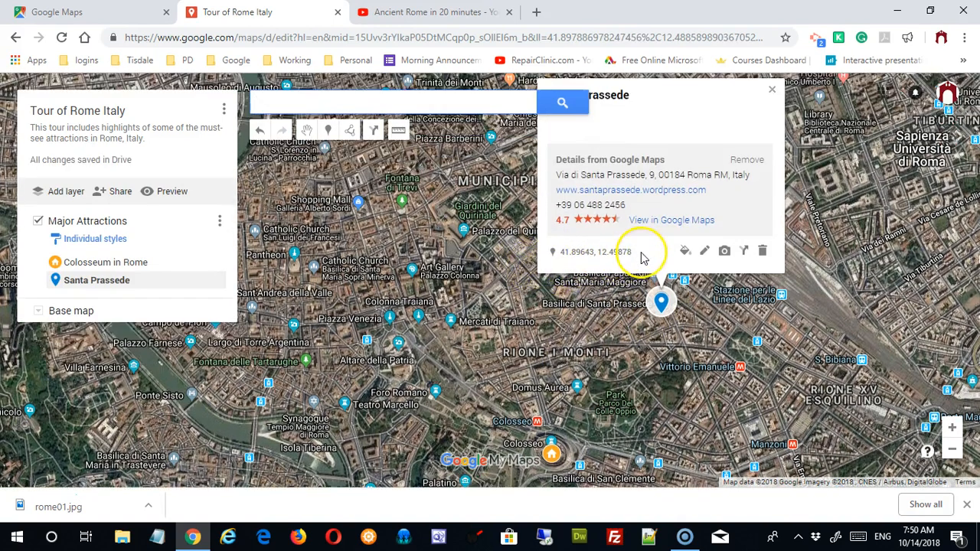
{"action": "left_click", "coordinate": [686, 255]}
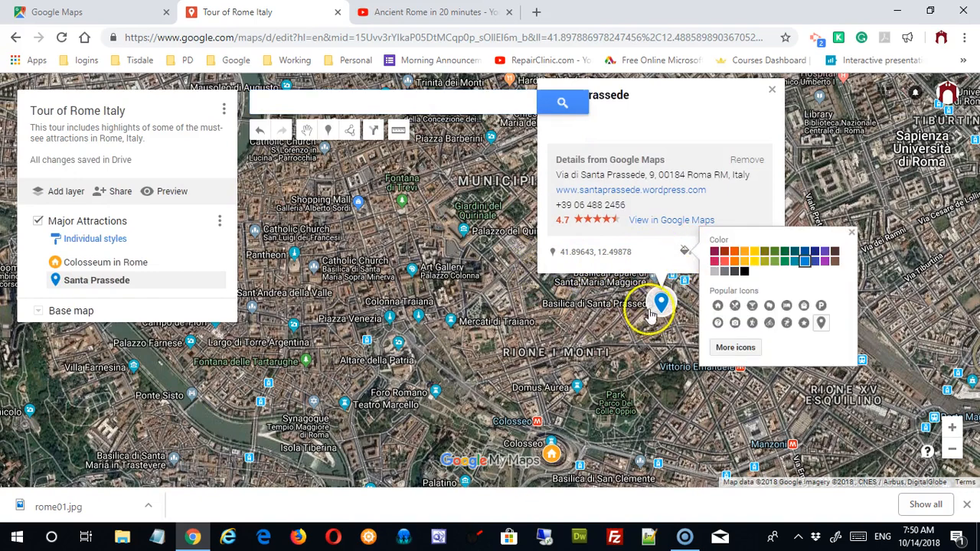
{"action": "left_click", "coordinate": [735, 254]}
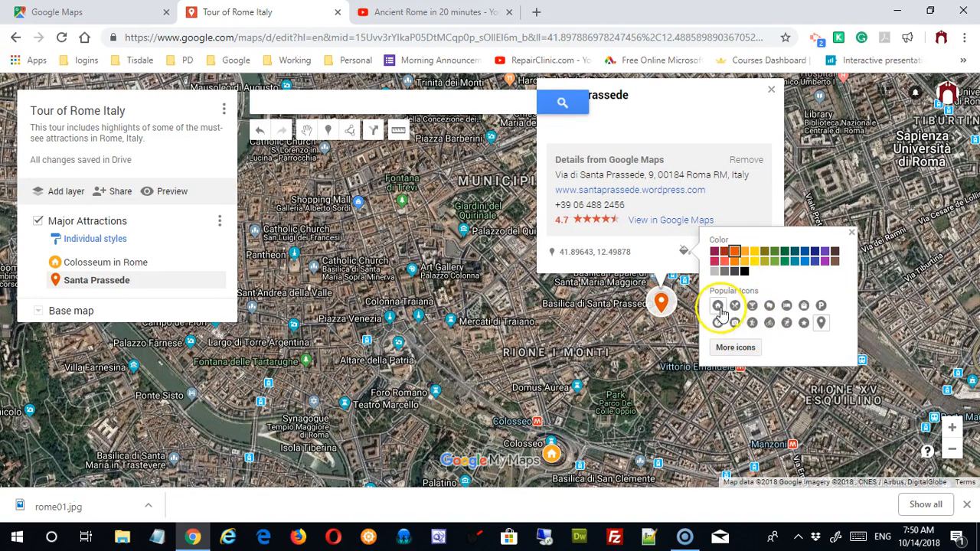
{"action": "left_click", "coordinate": [719, 307]}
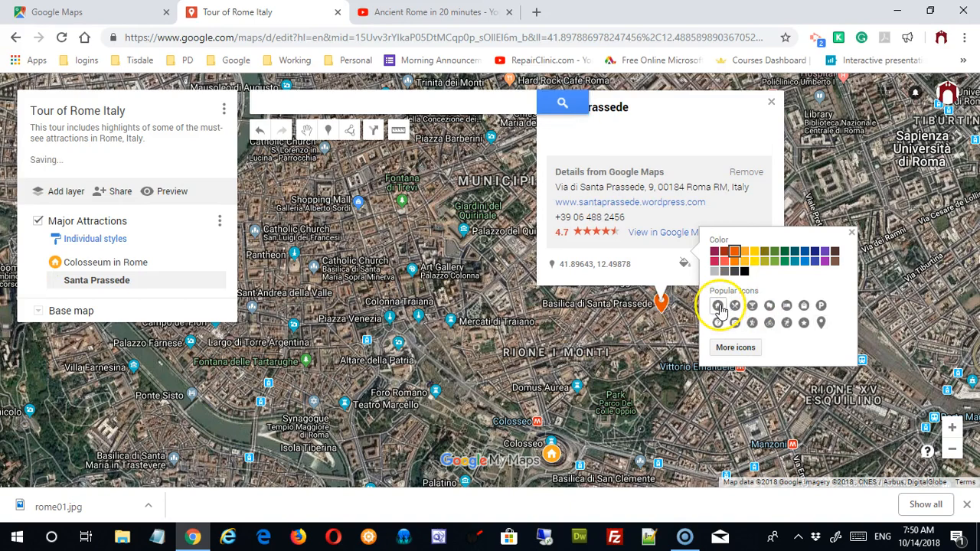
{"action": "left_click", "coordinate": [852, 233]}
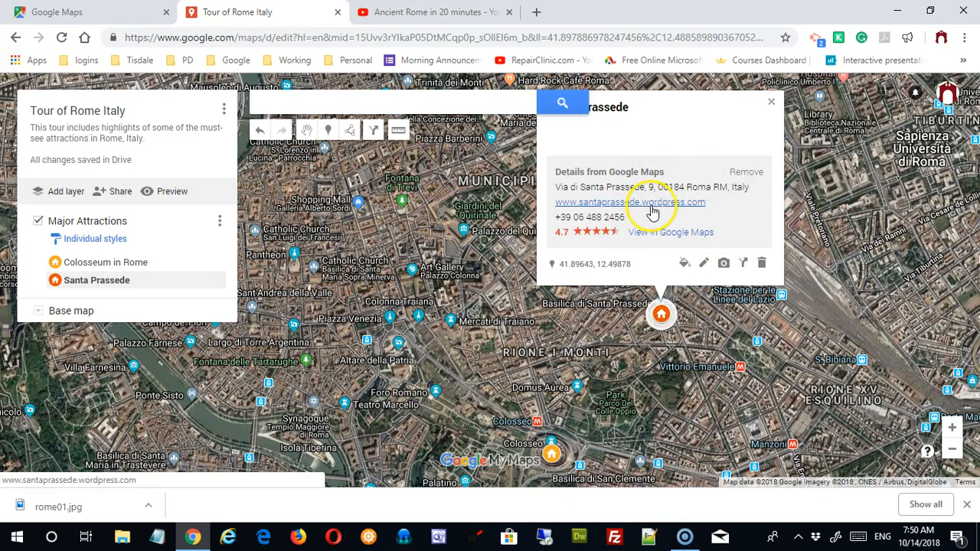
Step: Remove the Google Maps details and write a first placeholder paragraph in the description
{"action": "left_click", "coordinate": [750, 172]}
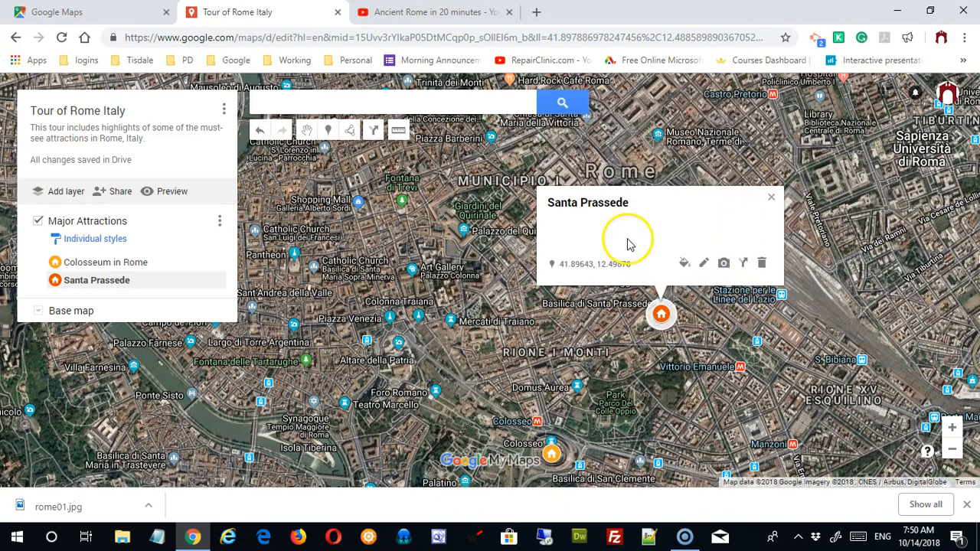
{"action": "left_click", "coordinate": [704, 263]}
{"action": "left_click", "coordinate": [619, 228]}
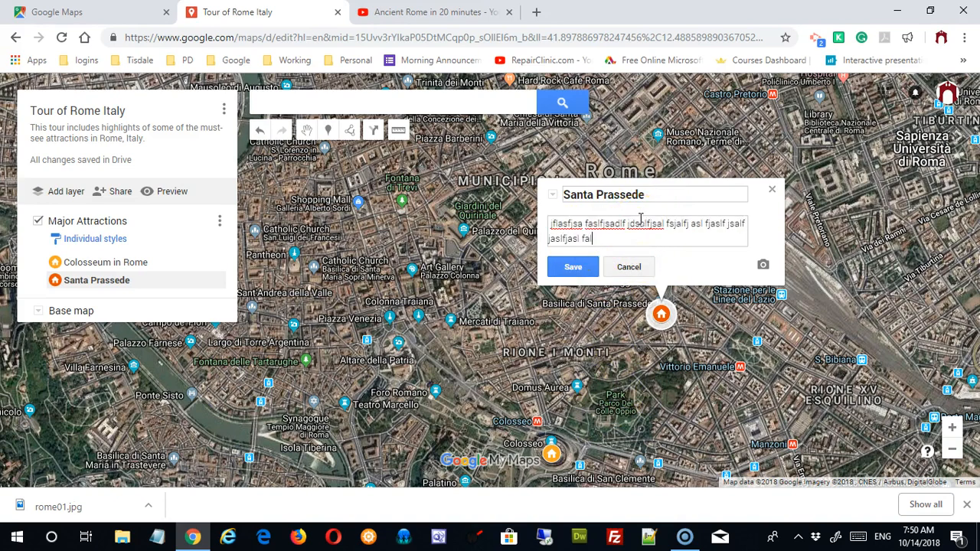
{"action": "type", "text": "lf jaslfjaslfj aslf j"}
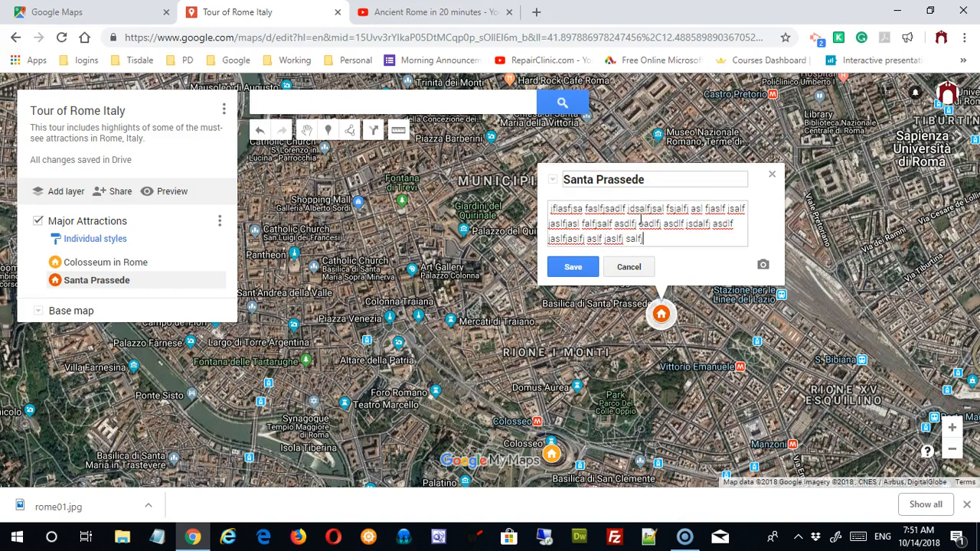
{"action": "type", "text": "aslfj salfjalsf jaslfjasldfj aslfj saldfj"}
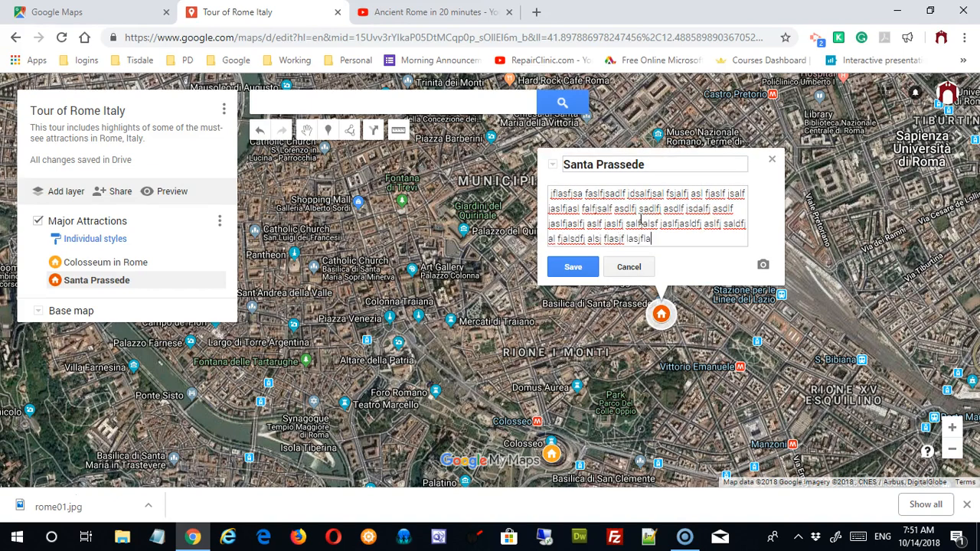
{"action": "key", "text": "Return"}
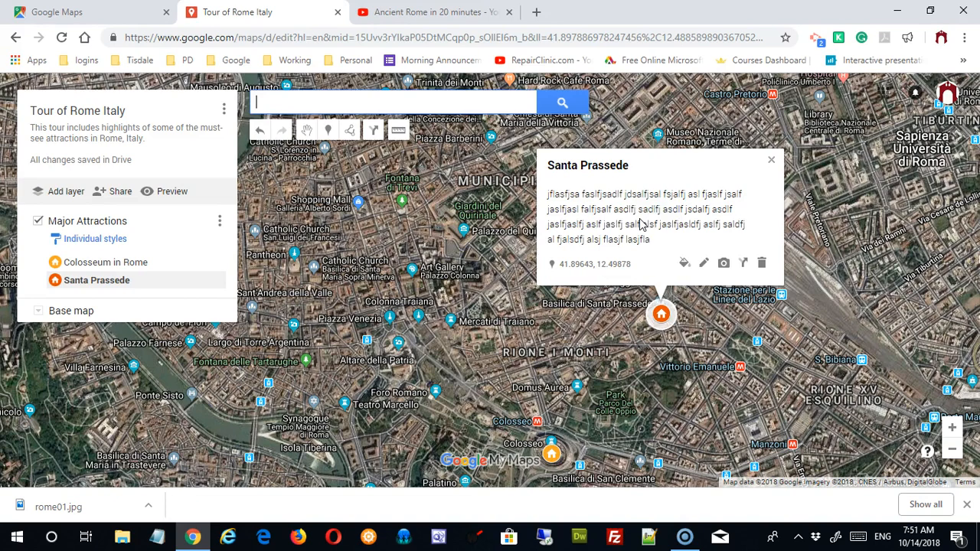
Step: Add a second placeholder paragraph to the Santa Prassede description and save it
{"action": "left_click", "coordinate": [704, 263]}
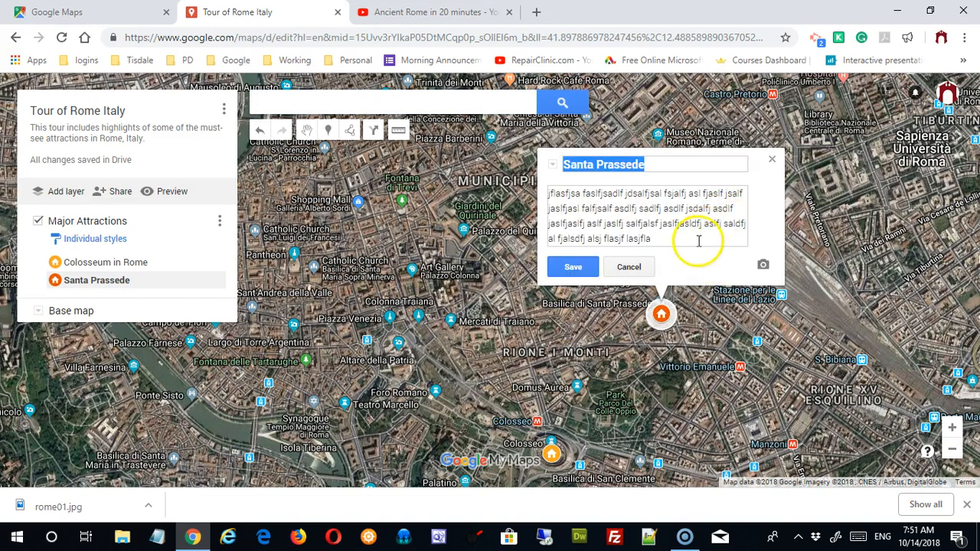
{"action": "left_click", "coordinate": [699, 241]}
{"action": "key", "text": "Return"}
{"action": "key", "text": "Return"}
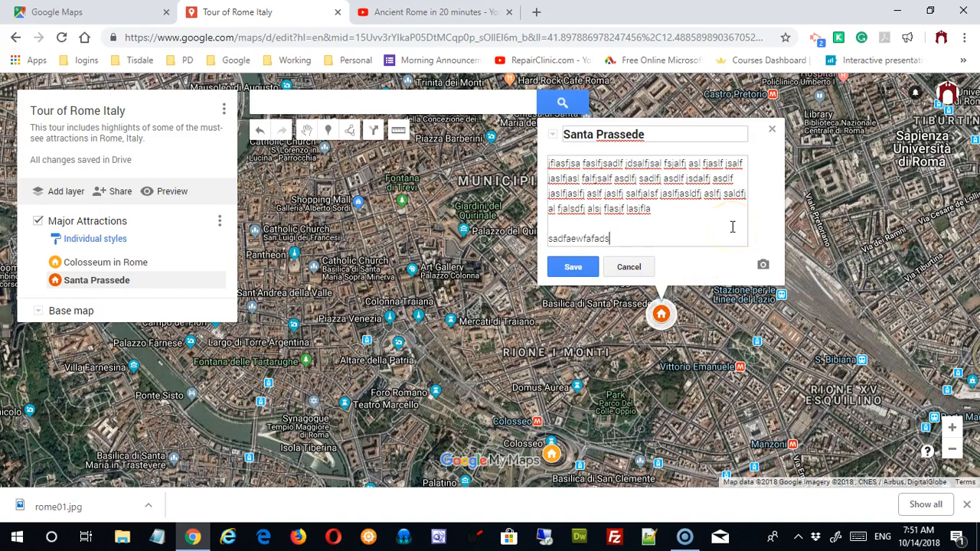
{"action": "type", "text": "sadfaewfafadsfsadfsaf asf sadfsad jlsaal aslfjsladfjaslf jsalf aslf ladsf jsdalf jlsadflsdf jlsd fasl flsafjlasf"}
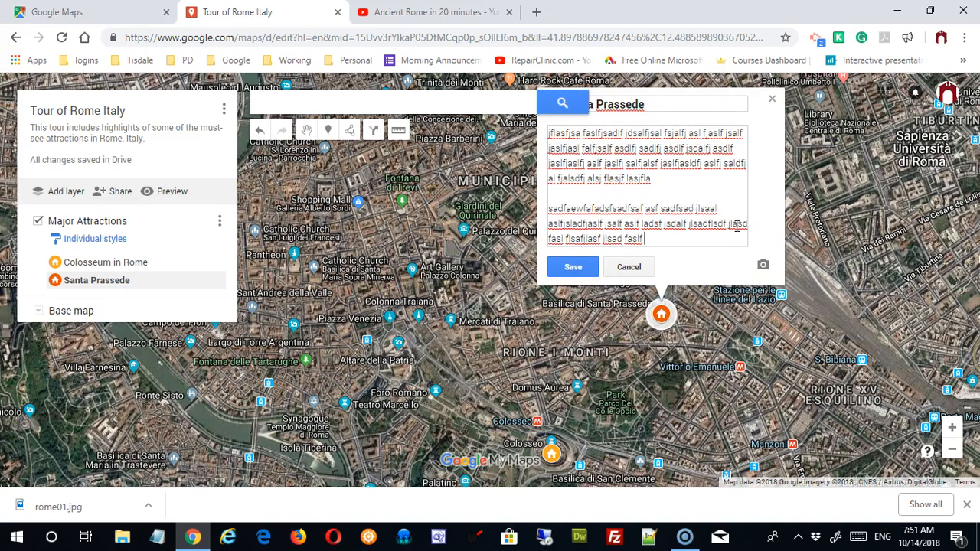
{"action": "type", "text": " jlsad fasl f a"}
{"action": "key", "text": "Return"}
{"action": "key", "text": "Return"}
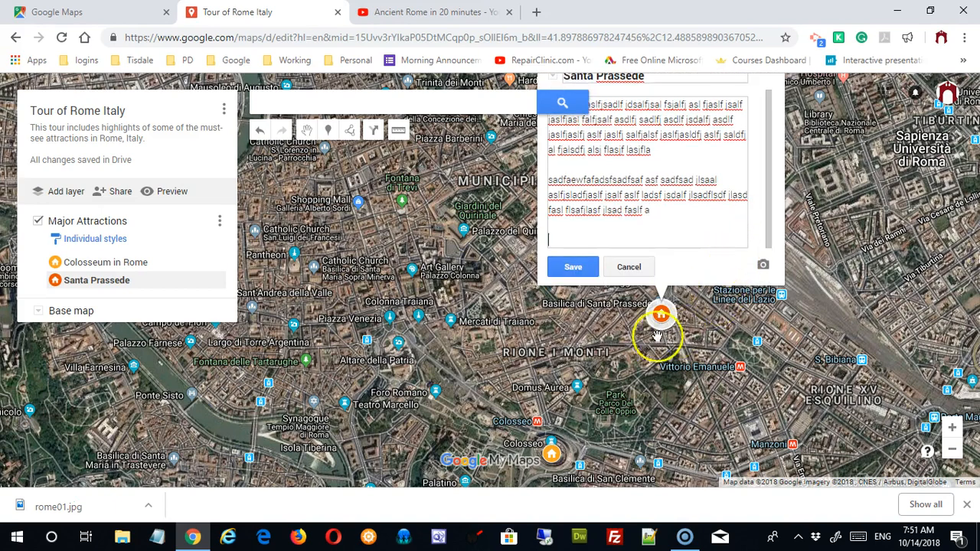
{"action": "left_click", "coordinate": [576, 267]}
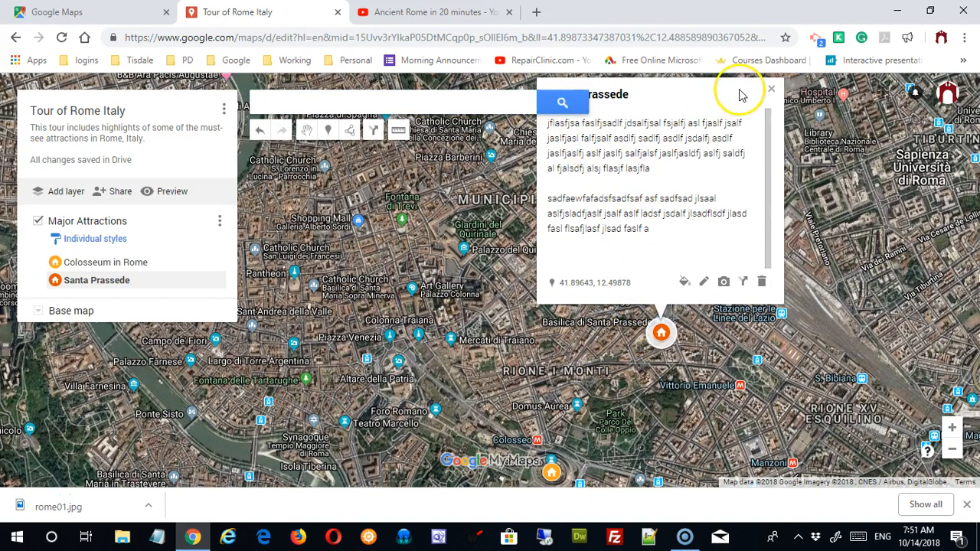
{"action": "left_click_drag", "start_coordinate": [741, 95], "coordinate": [745, 138]}
{"action": "left_click_drag", "start_coordinate": [835, 261], "coordinate": [852, 313]}
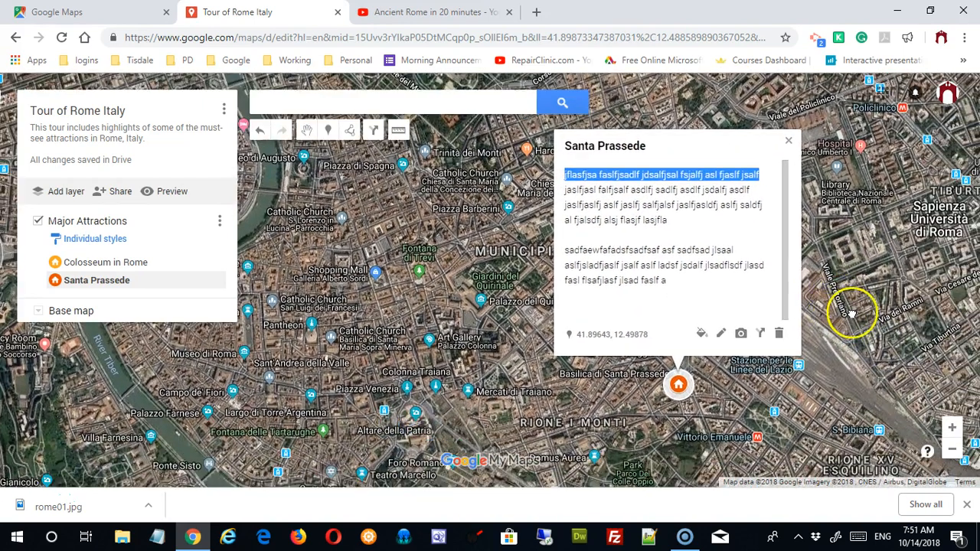
{"action": "left_click_drag", "start_coordinate": [662, 146], "coordinate": [593, 130]}
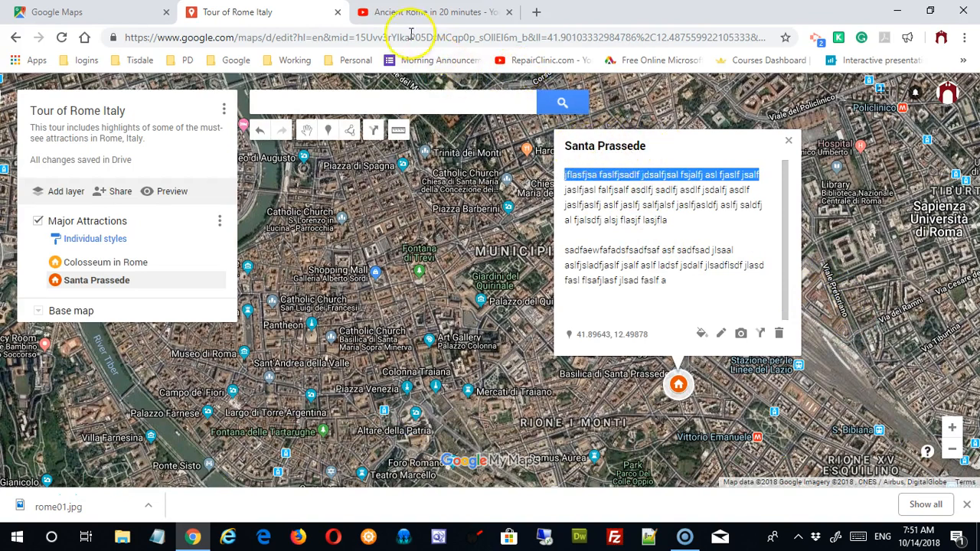
Step: Search Google for 'santa presse' and scroll down the Santa Prassede results
{"action": "left_click", "coordinate": [449, 12]}
{"action": "left_click", "coordinate": [488, 35]}
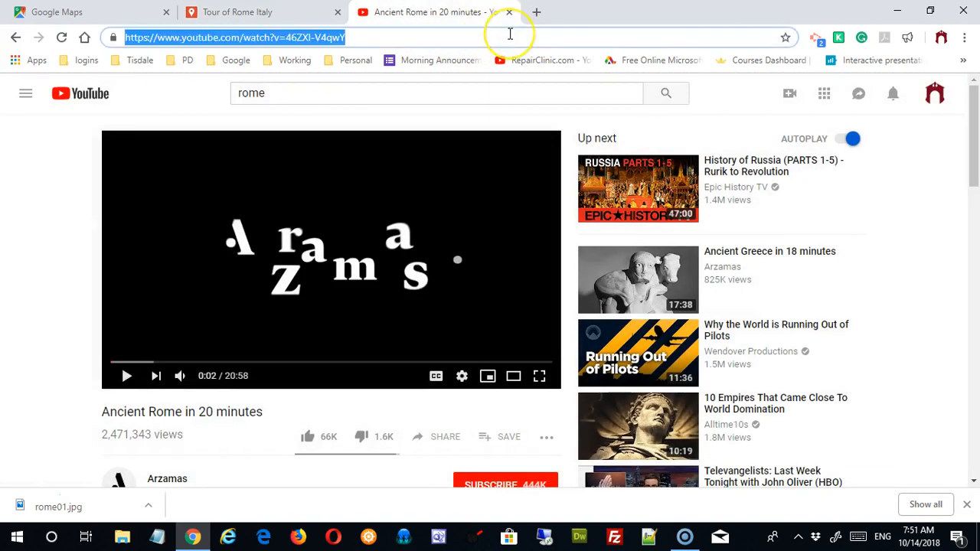
{"action": "type", "text": "sante"}
{"action": "key", "text": "BackSpace"}
{"action": "type", "text": "a pressede"}
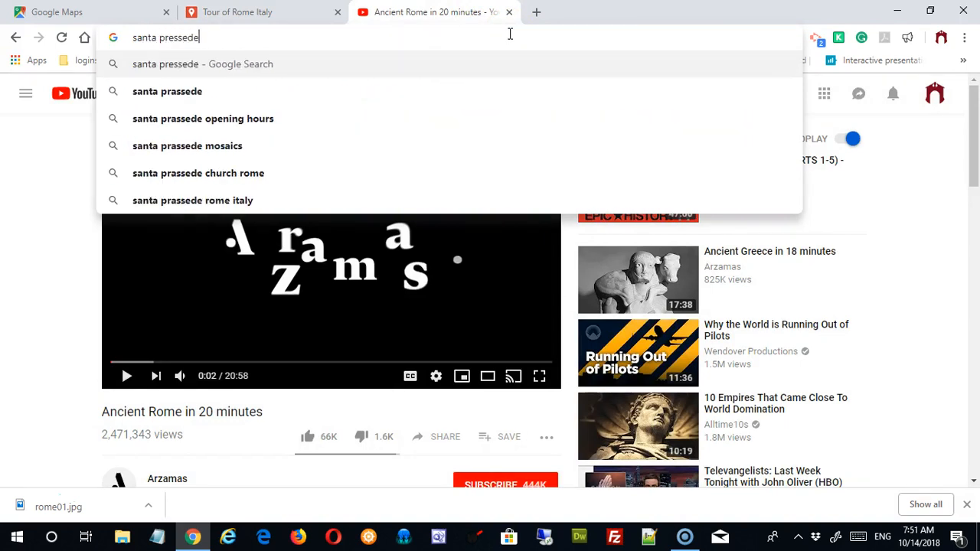
{"action": "key", "text": "Return"}
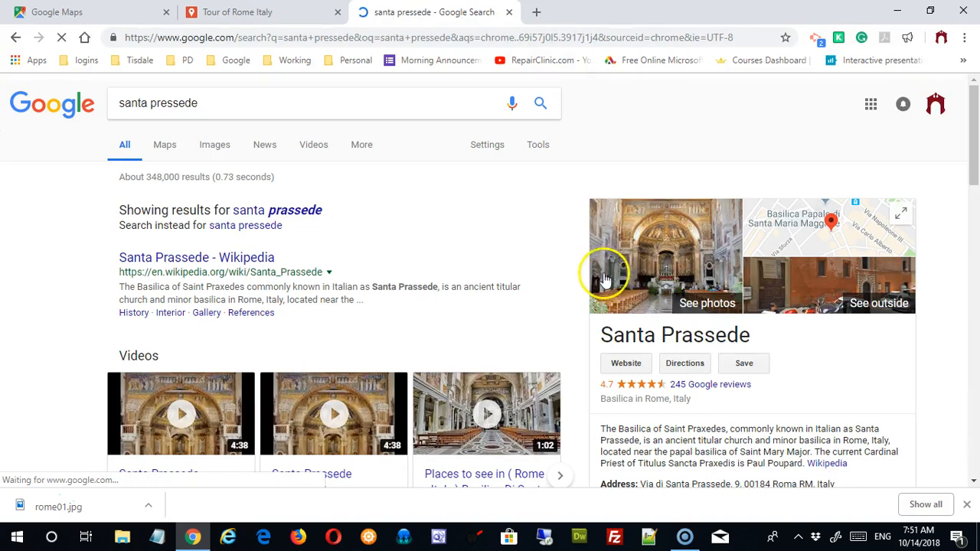
{"action": "scroll", "coordinate": [453, 244], "scroll_direction": "down", "scroll_amount": 3}
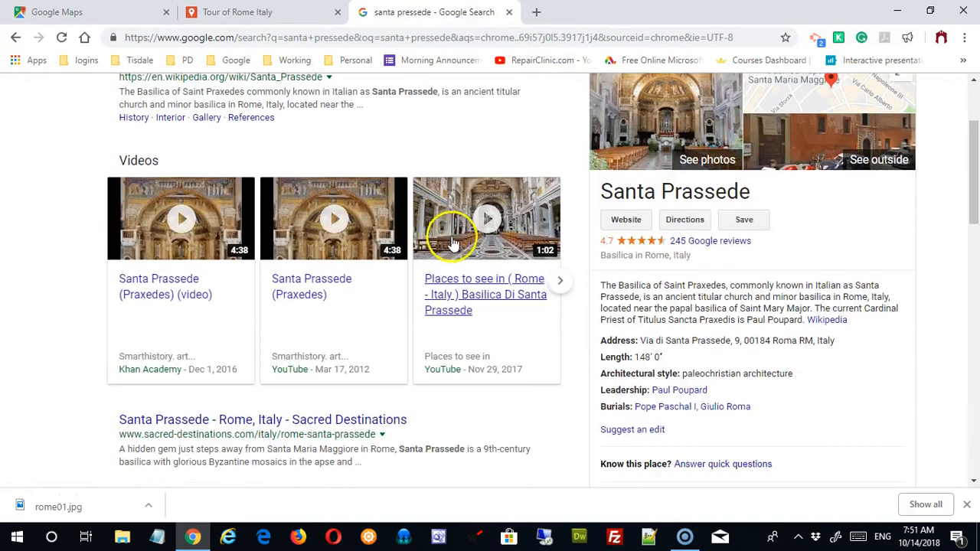
{"action": "scroll", "coordinate": [452, 243], "scroll_direction": "down", "scroll_amount": 3}
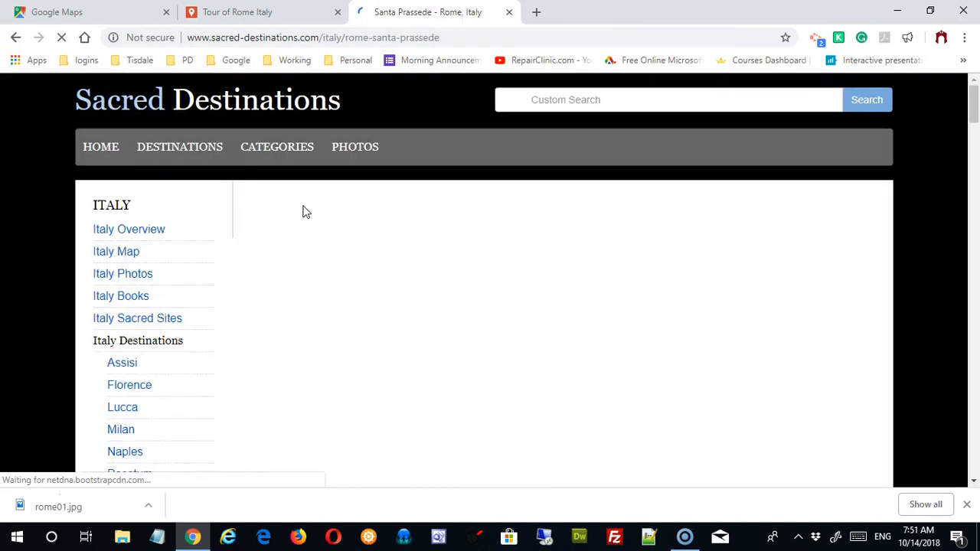
Step: Read the Sacred Destinations article on Santa Prassede, then go back to the results
{"action": "scroll", "coordinate": [498, 211], "scroll_direction": "down", "scroll_amount": 3}
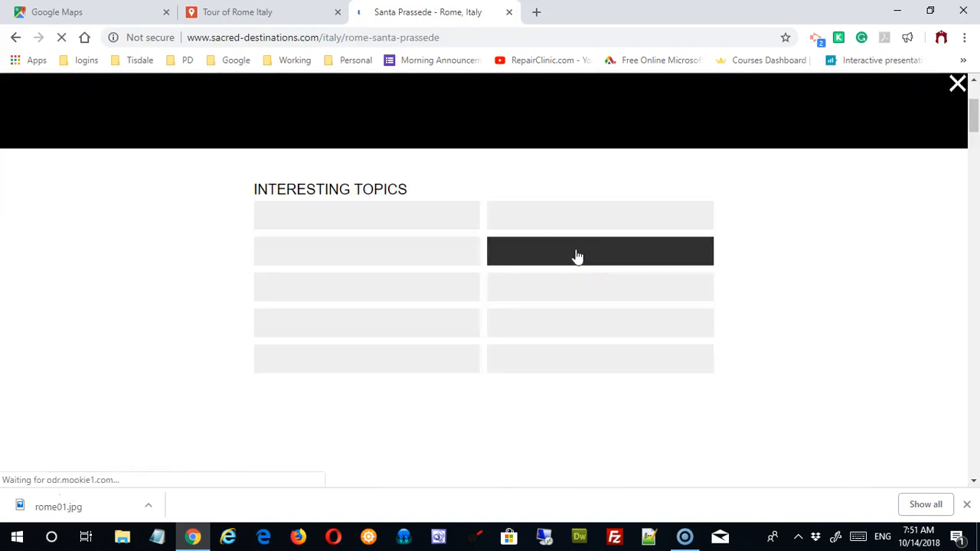
{"action": "left_click", "coordinate": [201, 259]}
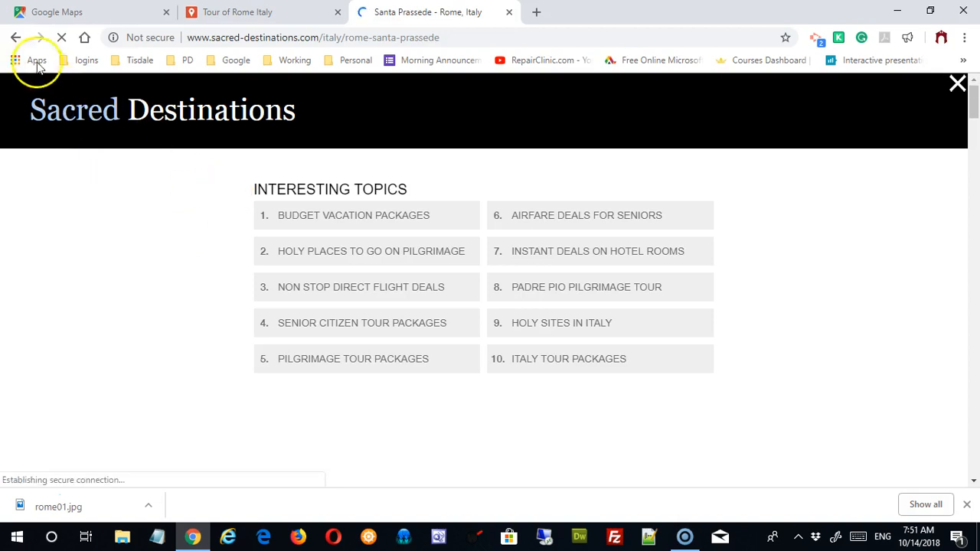
{"action": "left_click", "coordinate": [15, 37]}
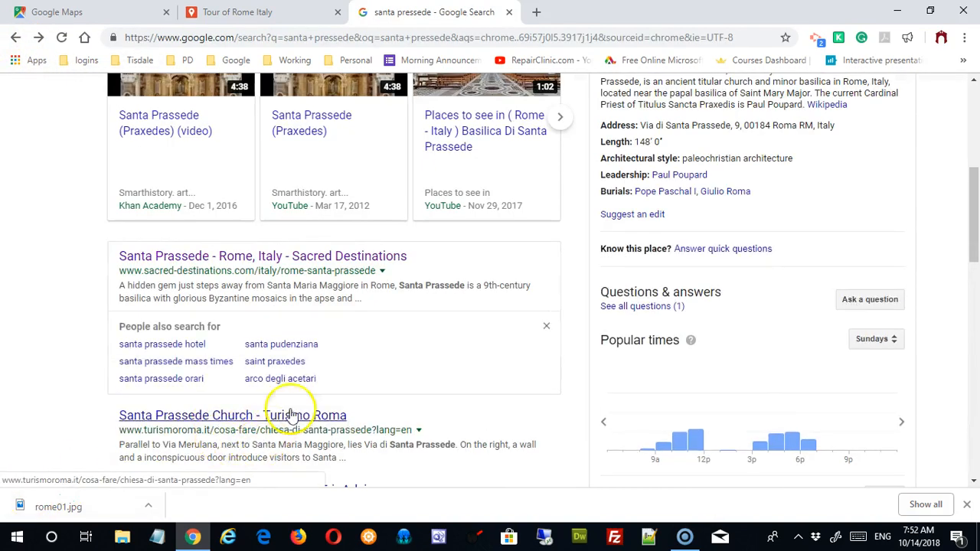
Step: Open the Turismo Roma church page, copy its web address, and return to the Rome map
{"action": "left_click", "coordinate": [286, 354]}
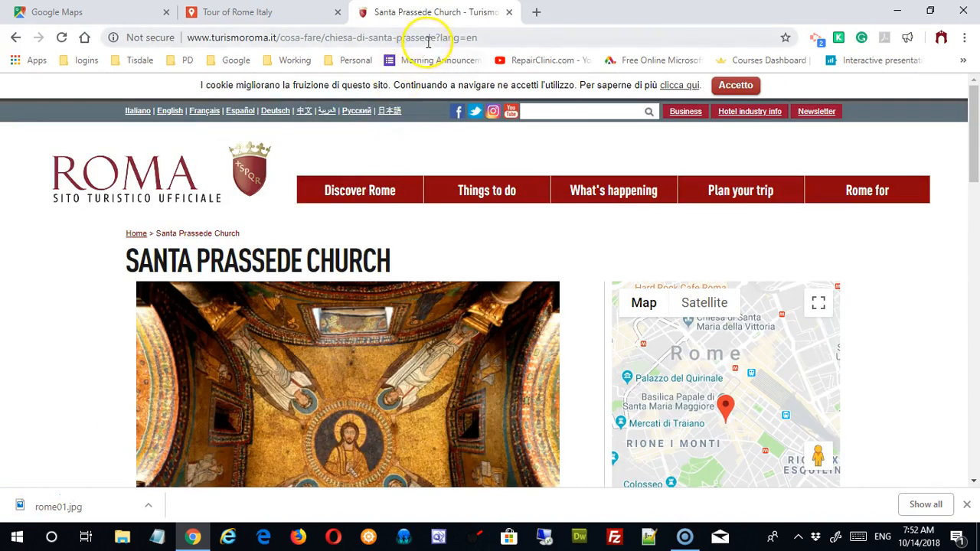
{"action": "left_click", "coordinate": [429, 39]}
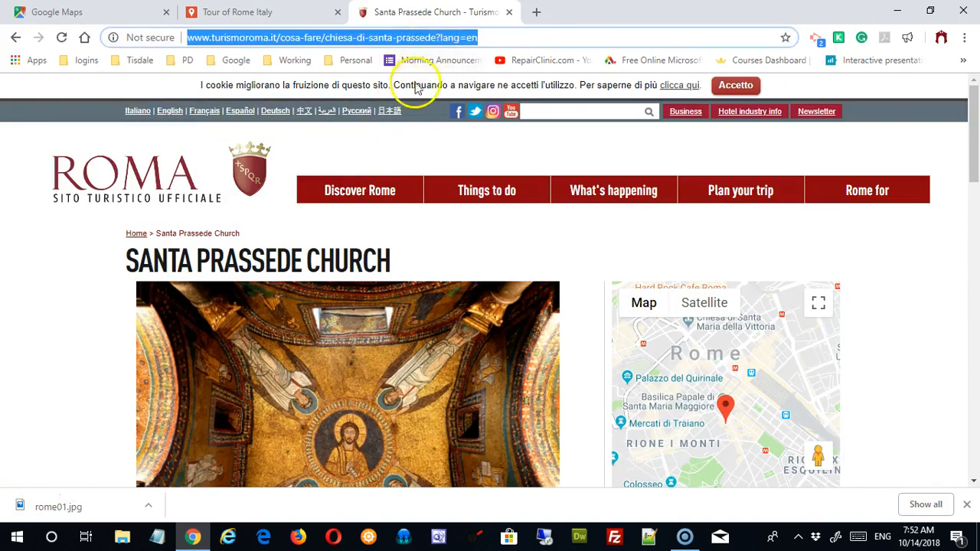
{"action": "left_click", "coordinate": [253, 21]}
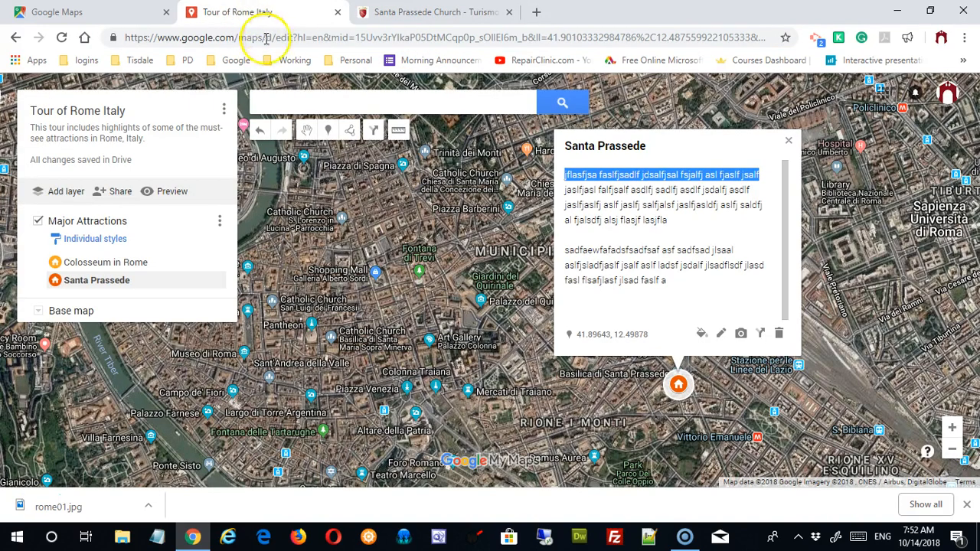
Step: Paste the Turismo Roma URL on a new line of the Santa Prassede description and save
{"action": "left_click", "coordinate": [672, 283]}
{"action": "left_click", "coordinate": [720, 334]}
{"action": "left_click", "coordinate": [695, 287]}
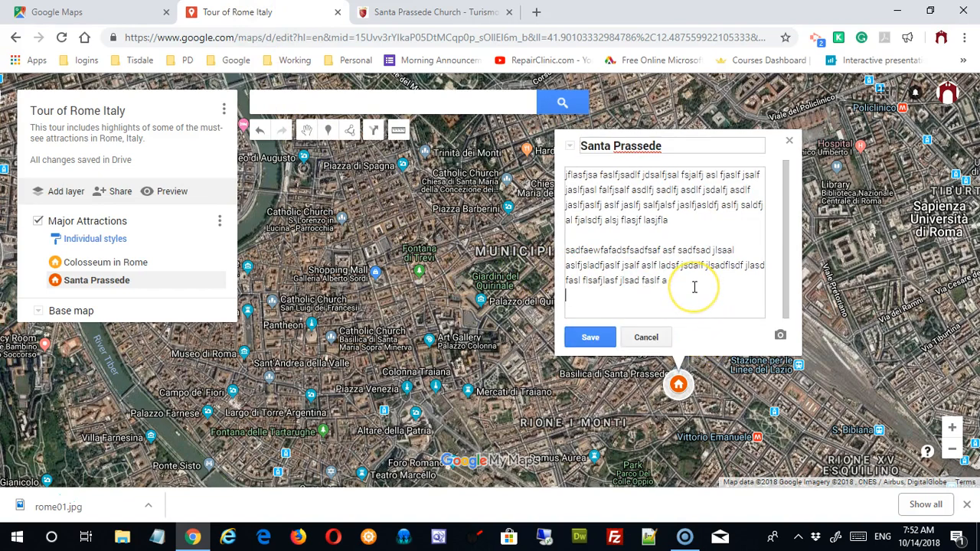
{"action": "key", "text": "Return"}
{"action": "key", "text": "ctrl+v"}
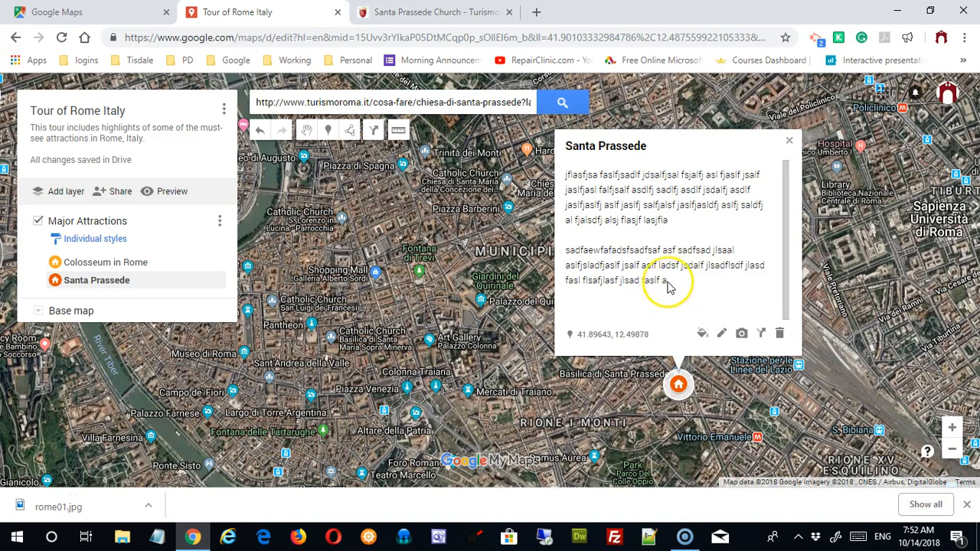
{"action": "left_click", "coordinate": [722, 334]}
{"action": "left_click", "coordinate": [672, 291]}
{"action": "key", "text": "Return"}
{"action": "key", "text": "ctrl+v"}
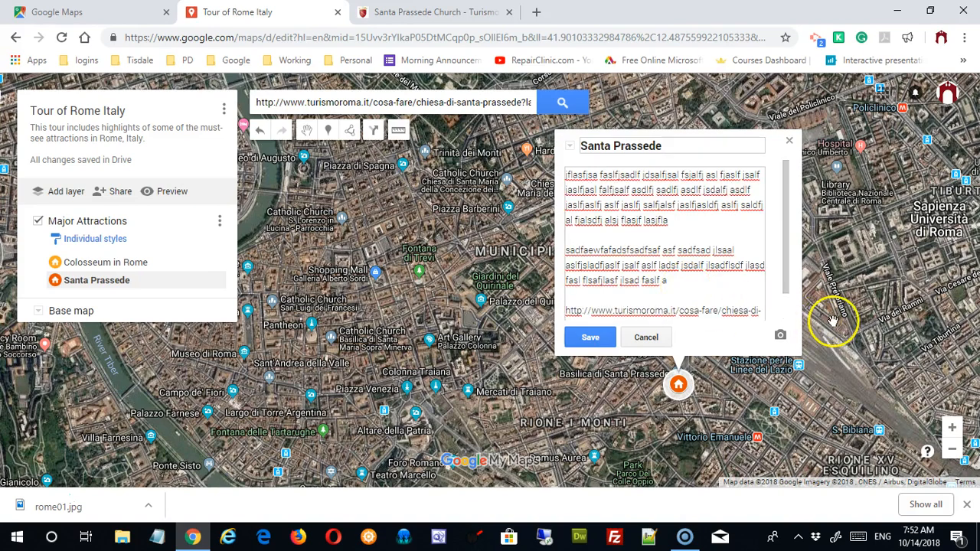
{"action": "left_click", "coordinate": [584, 338]}
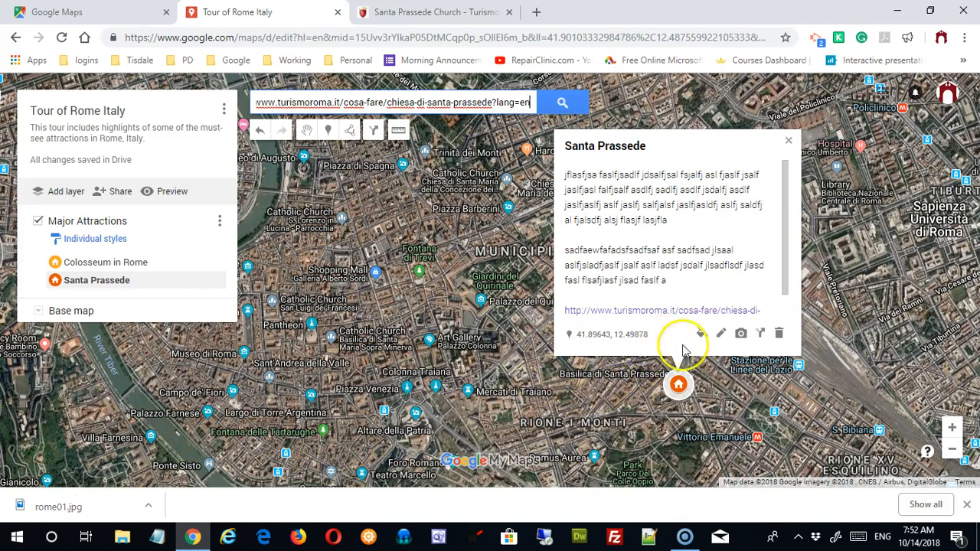
Step: Test the new church page link, then close the Santa Prassede info card
{"action": "left_click", "coordinate": [648, 311]}
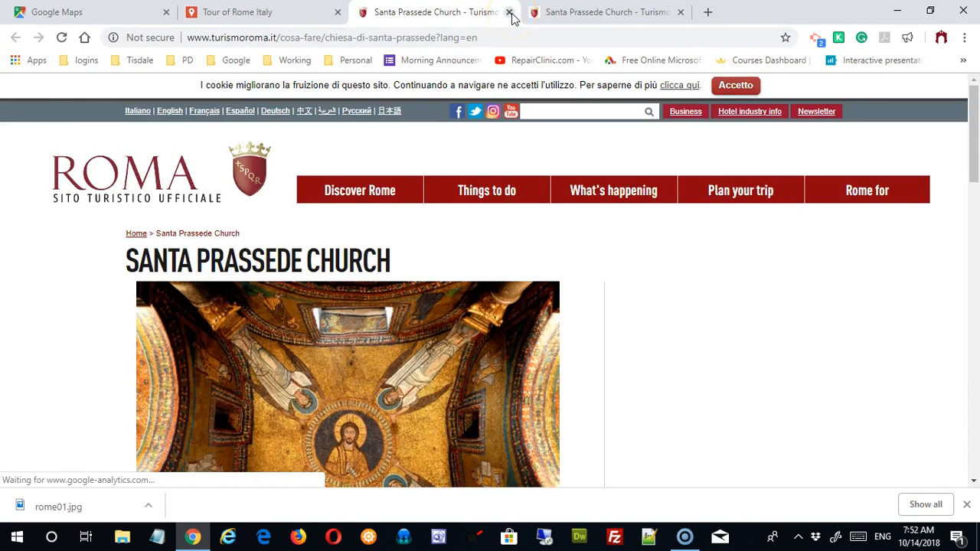
{"action": "left_click", "coordinate": [510, 13]}
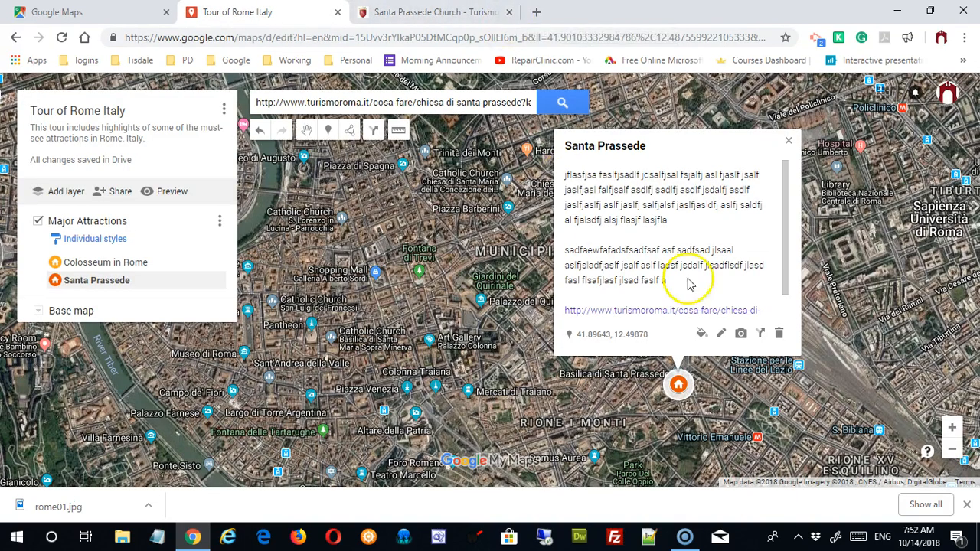
{"action": "left_click_drag", "start_coordinate": [785, 263], "coordinate": [781, 212]}
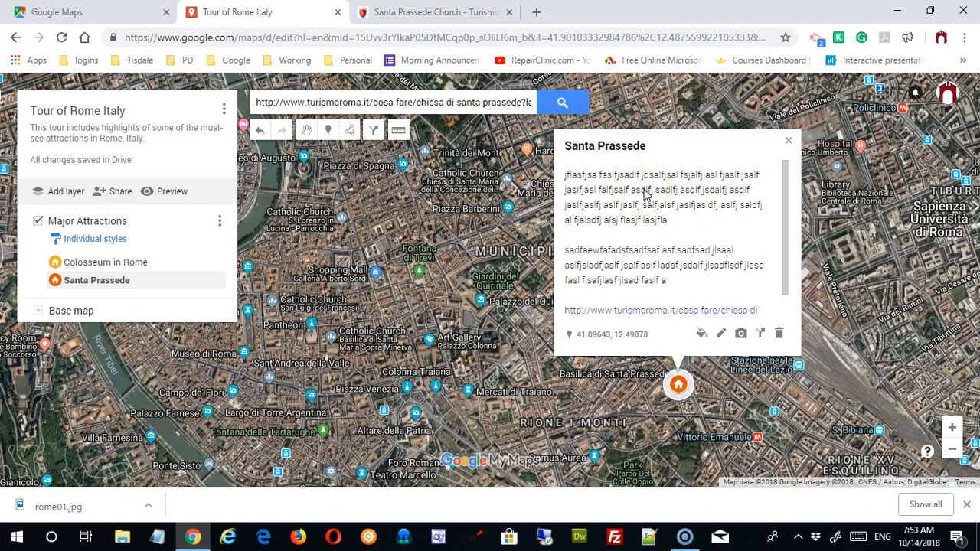
{"action": "left_click", "coordinate": [789, 142]}
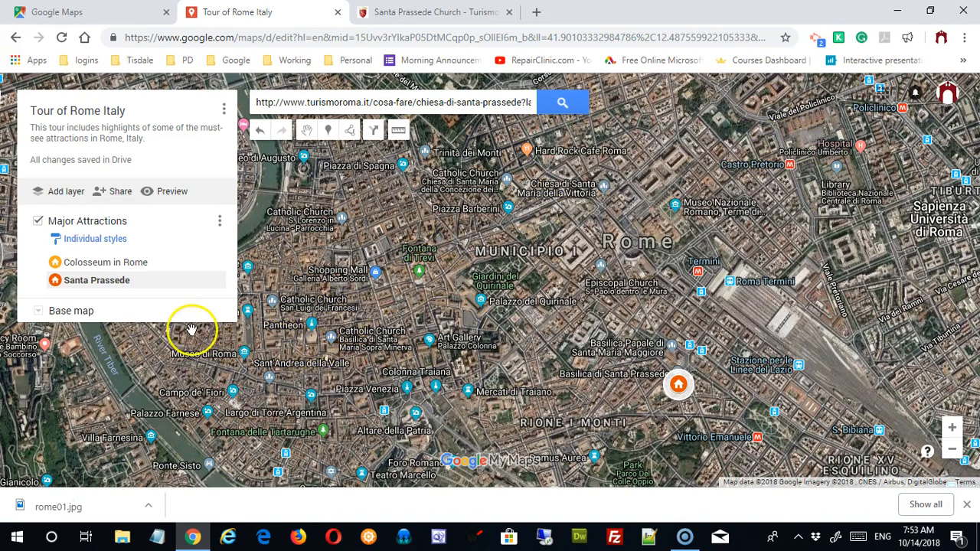
Step: Preview the map and check the Colosseum in Rome details and directions
{"action": "left_click", "coordinate": [172, 192]}
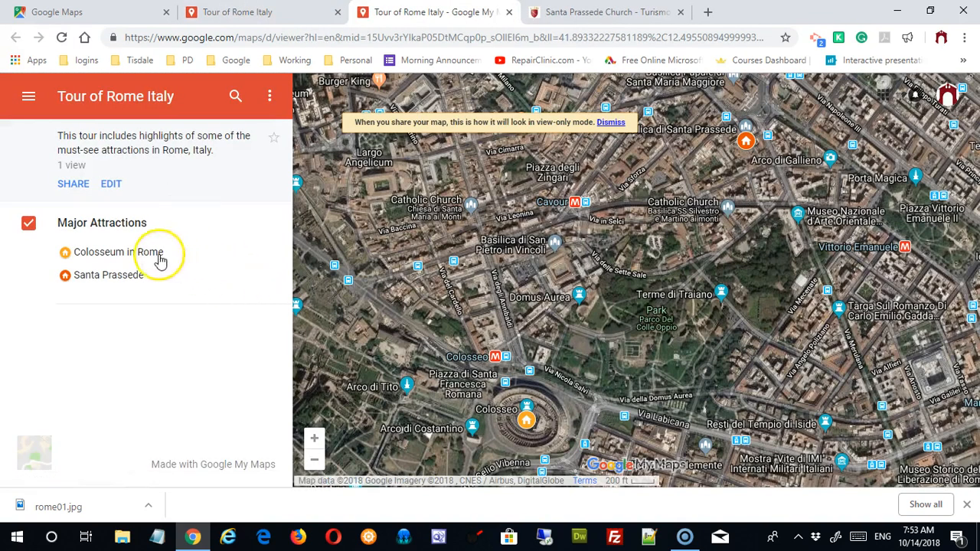
{"action": "left_click", "coordinate": [129, 254]}
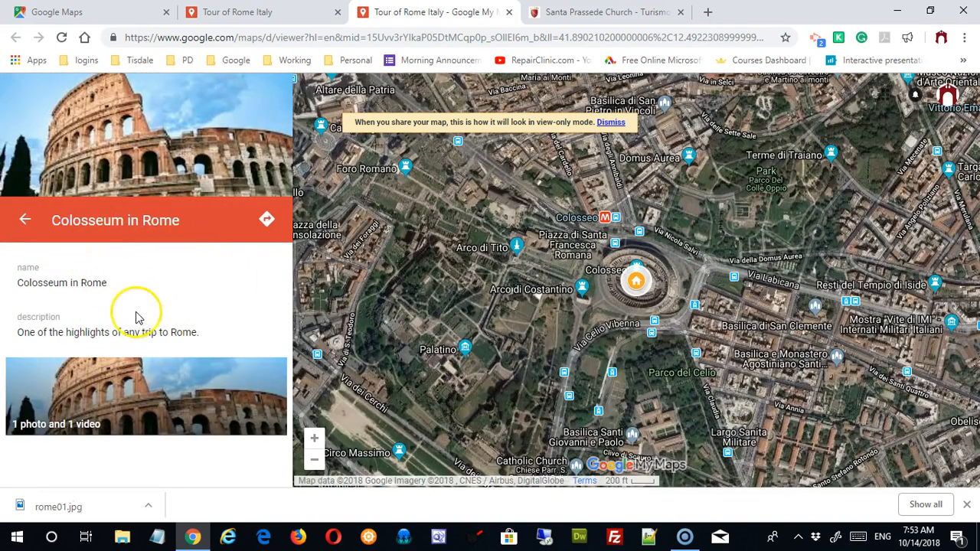
{"action": "left_click", "coordinate": [267, 221]}
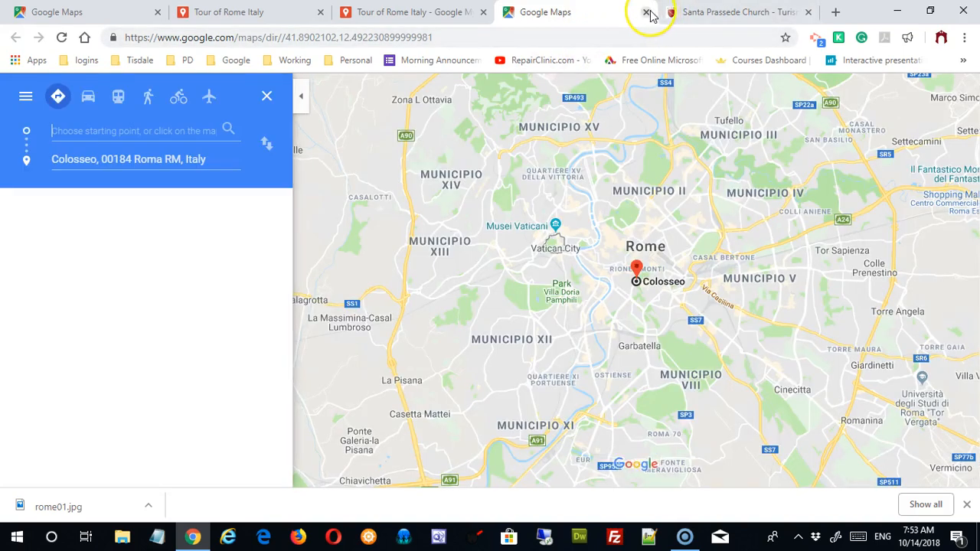
{"action": "left_click", "coordinate": [647, 13]}
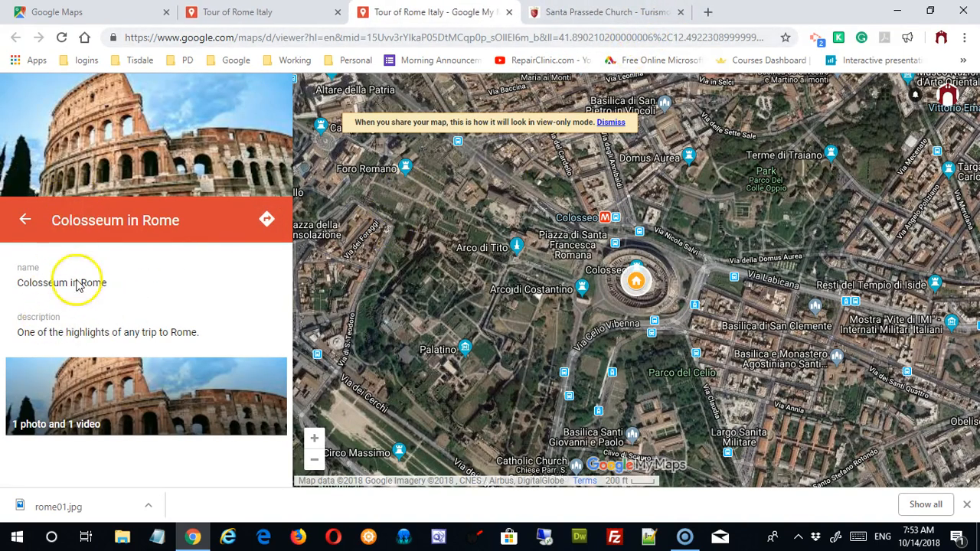
{"action": "left_click", "coordinate": [25, 221]}
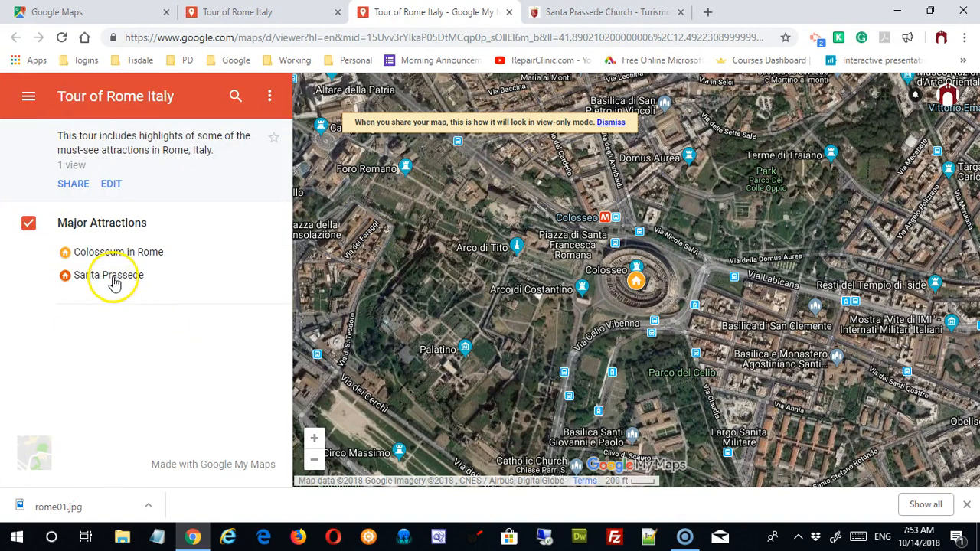
Step: Test the Santa Prassede church link in the preview, then return to the editor
{"action": "left_click", "coordinate": [109, 278]}
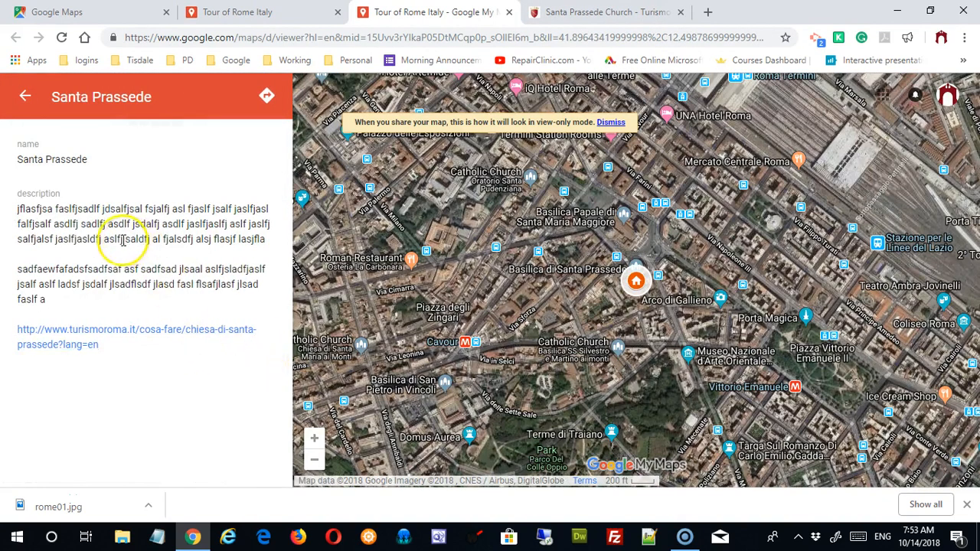
{"action": "left_click", "coordinate": [76, 334]}
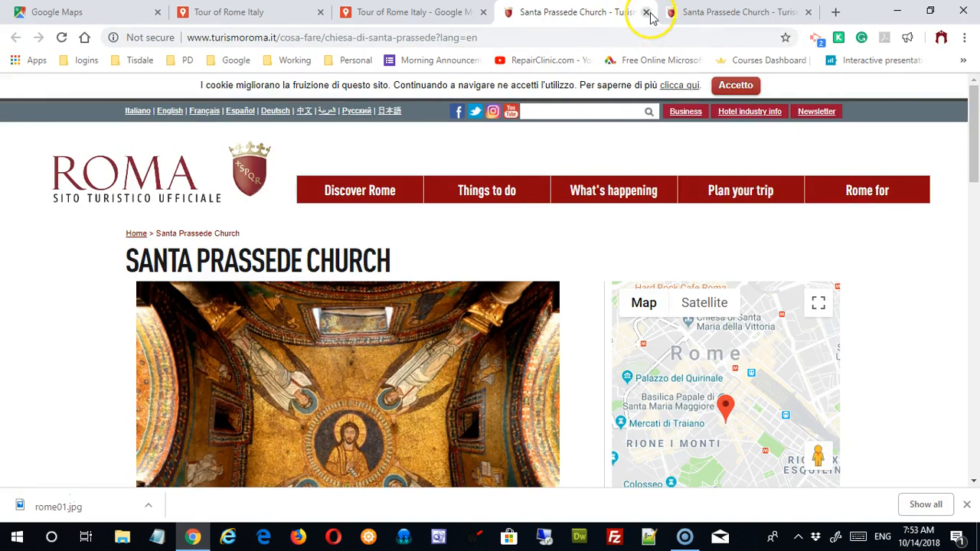
{"action": "left_click", "coordinate": [648, 13]}
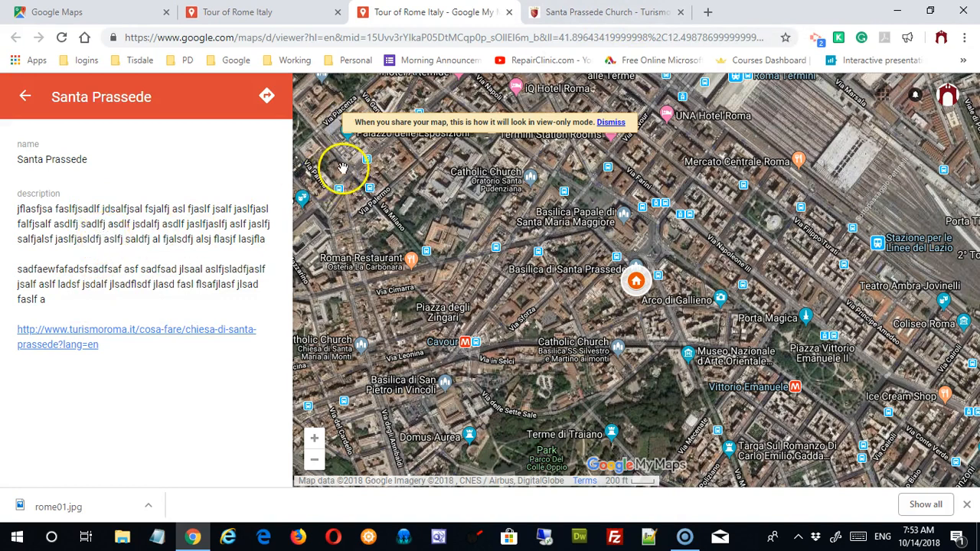
{"action": "left_click", "coordinate": [609, 122]}
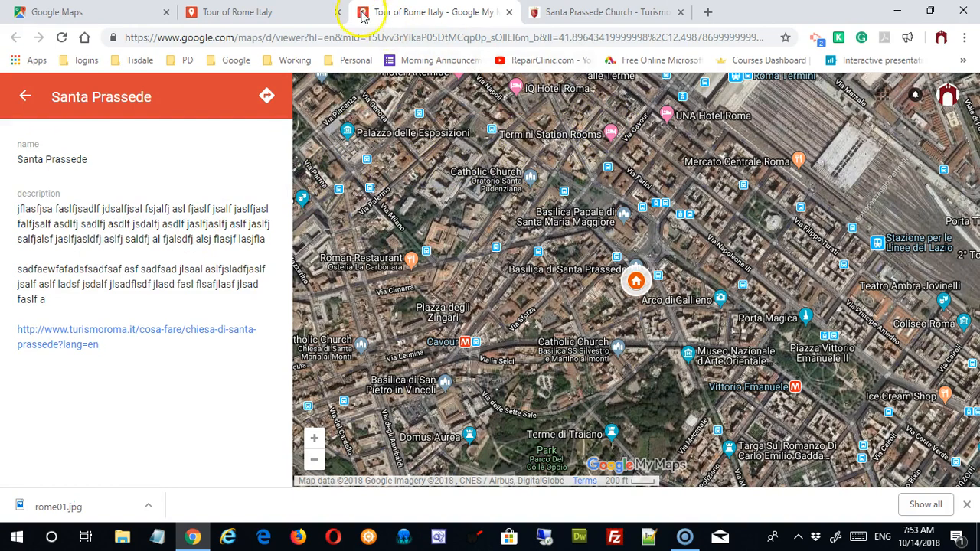
{"action": "left_click", "coordinate": [249, 12]}
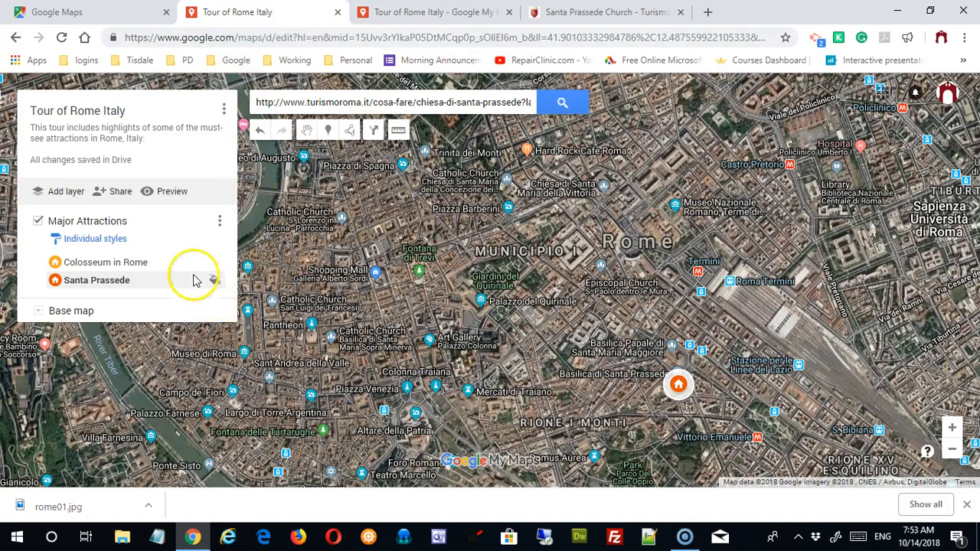
Step: Make the map viewable by anyone with the link, then close the sharing settings
{"action": "left_click", "coordinate": [120, 194]}
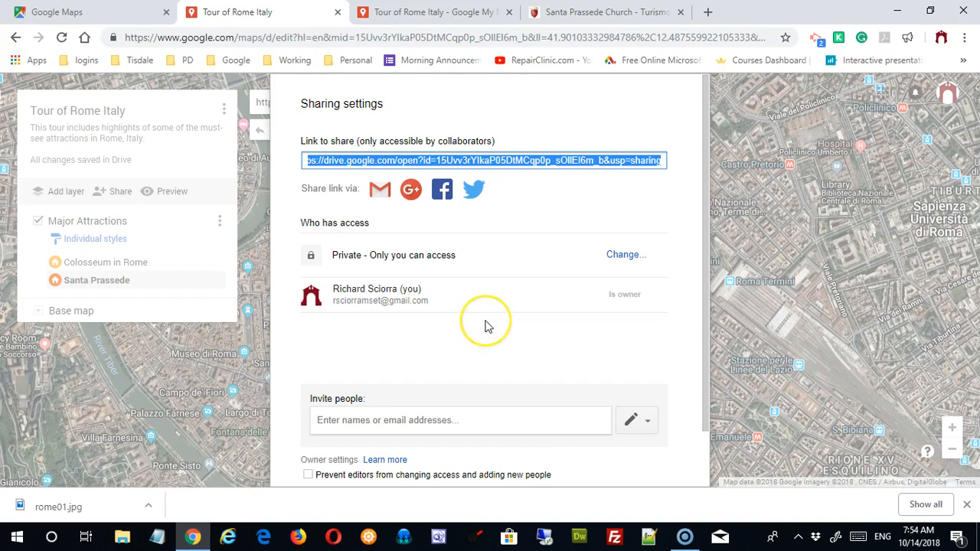
{"action": "left_click", "coordinate": [626, 257]}
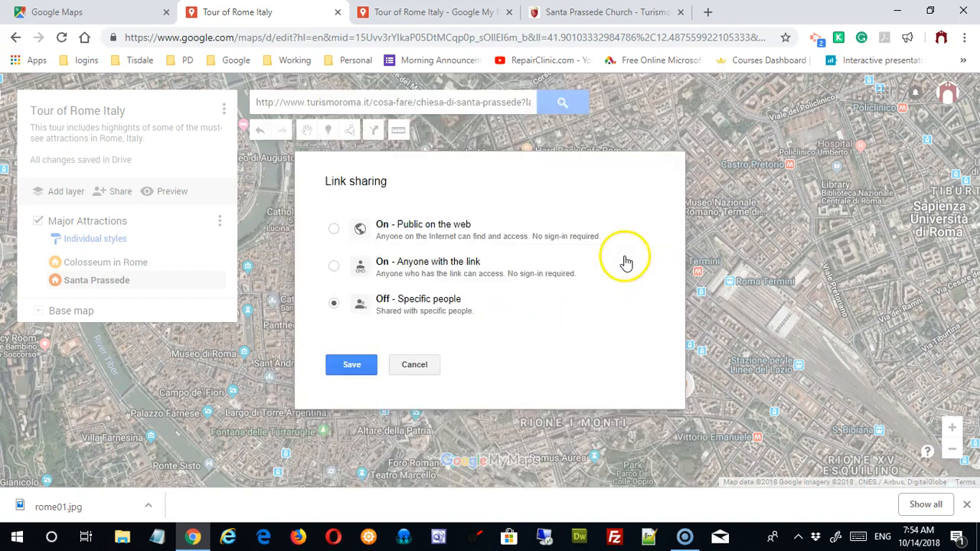
{"action": "left_click", "coordinate": [334, 266]}
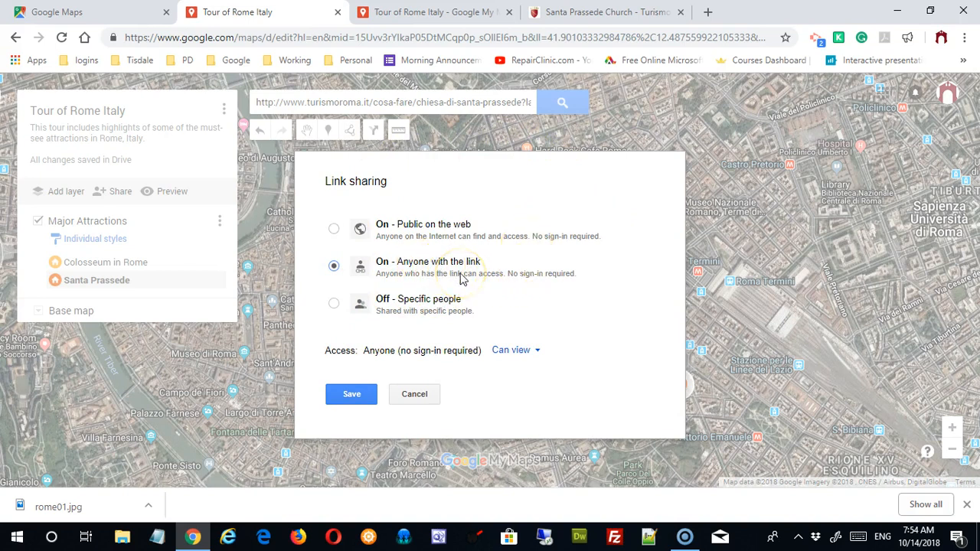
{"action": "left_click", "coordinate": [365, 406]}
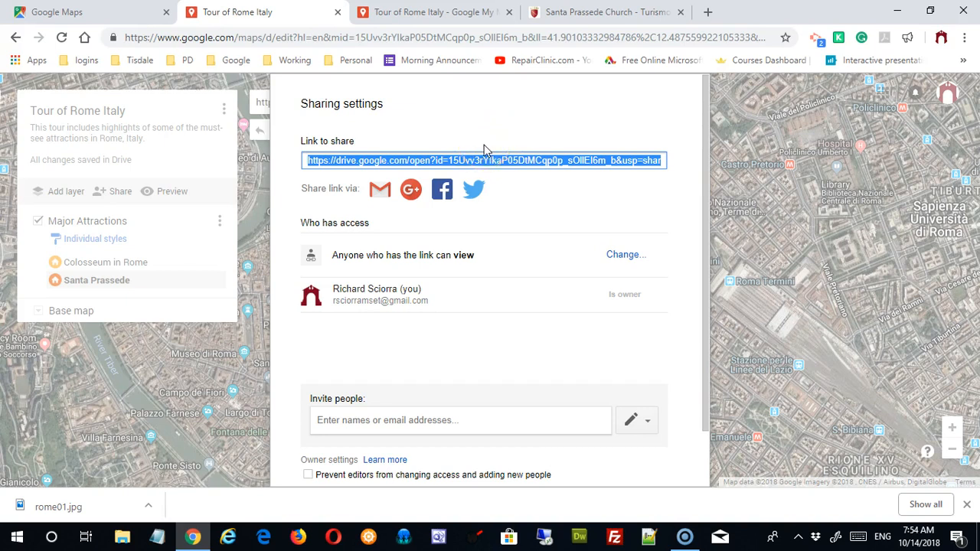
{"action": "scroll", "coordinate": [569, 317], "scroll_direction": "down", "scroll_amount": 2}
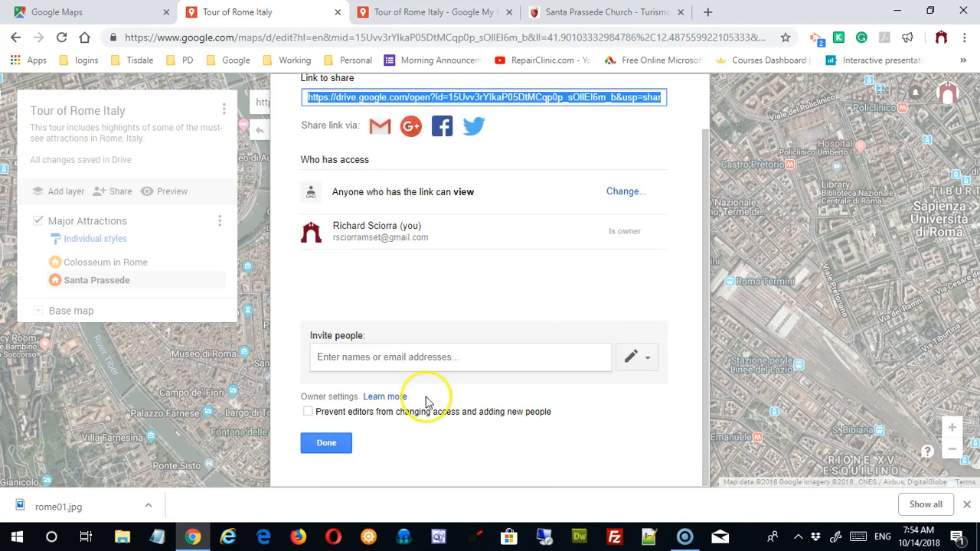
{"action": "left_click", "coordinate": [328, 446]}
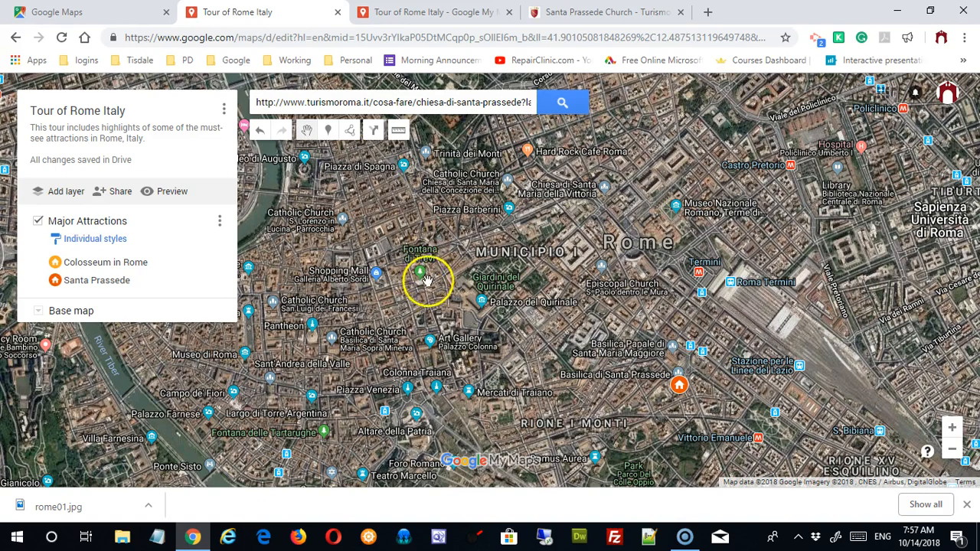
Step: Drop a 'Gellato Express' placemark near Fontana di Trevi with description 'sad fa' and save
{"action": "left_click", "coordinate": [328, 132]}
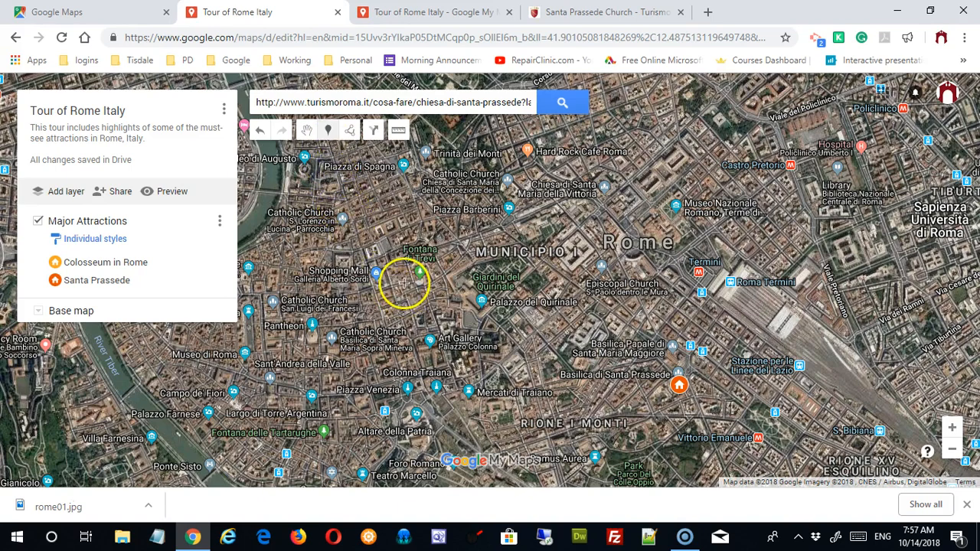
{"action": "left_click", "coordinate": [405, 282]}
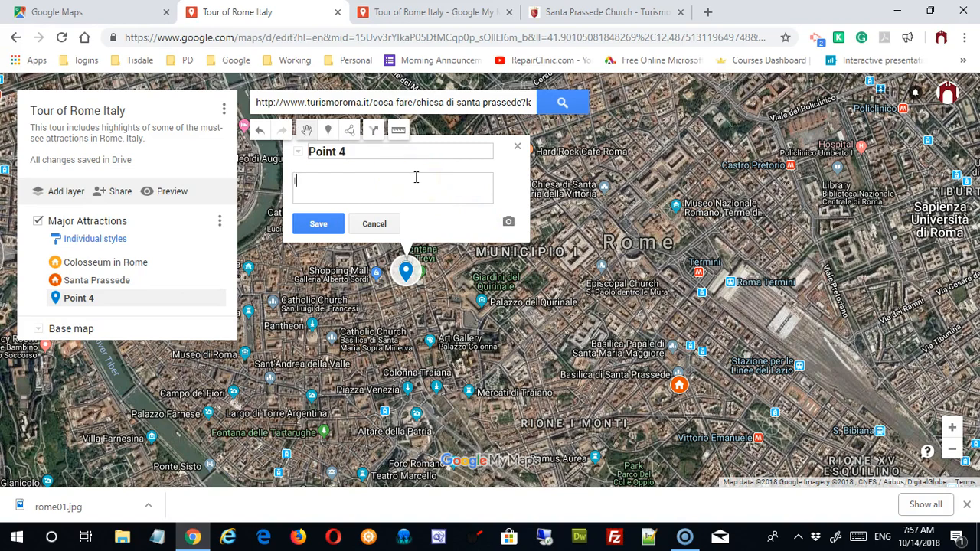
{"action": "left_click_drag", "start_coordinate": [400, 156], "coordinate": [280, 153]}
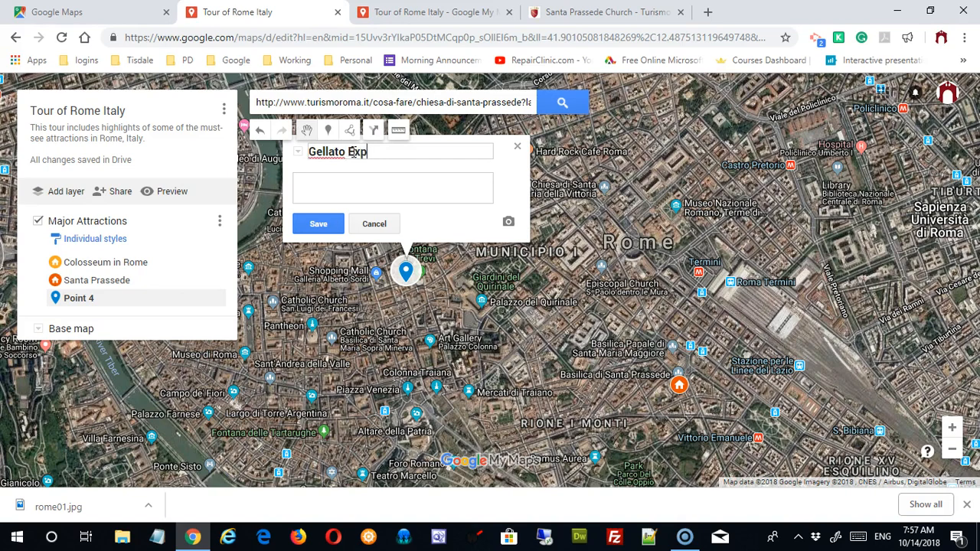
{"action": "left_click", "coordinate": [351, 182]}
{"action": "type", "text": "sad fafsa a asas fasasf sadf asd as"}
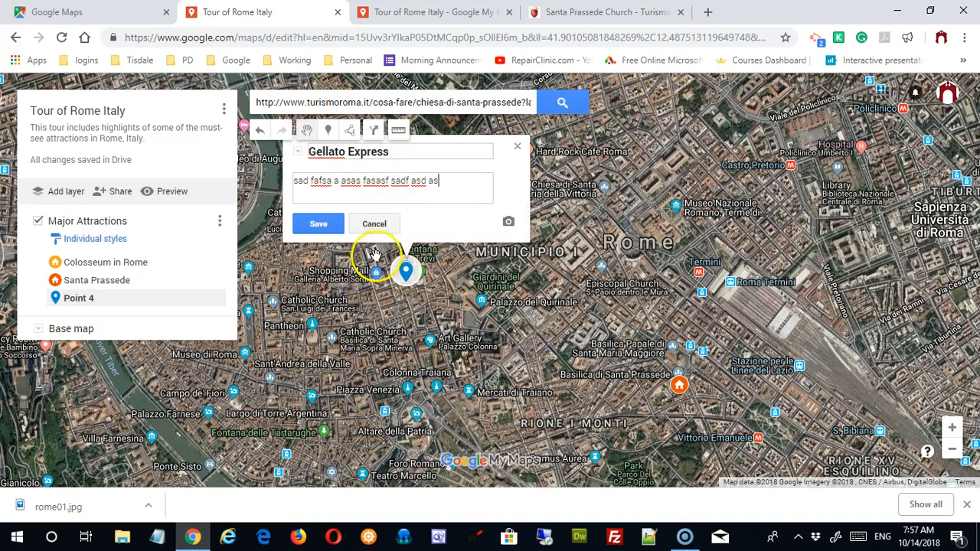
{"action": "left_click", "coordinate": [320, 226]}
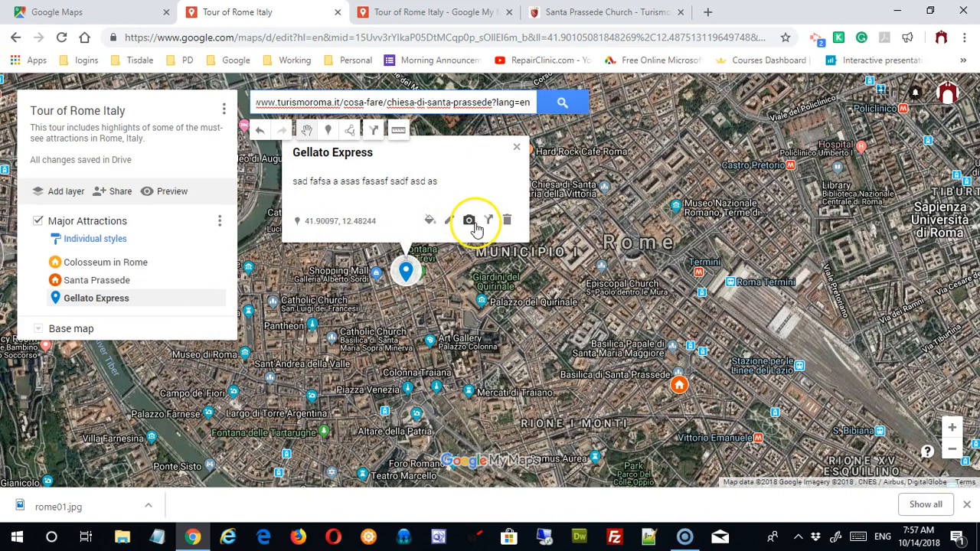
Step: Reopen the Gellato Express details to re-save and check them
{"action": "left_click", "coordinate": [450, 223]}
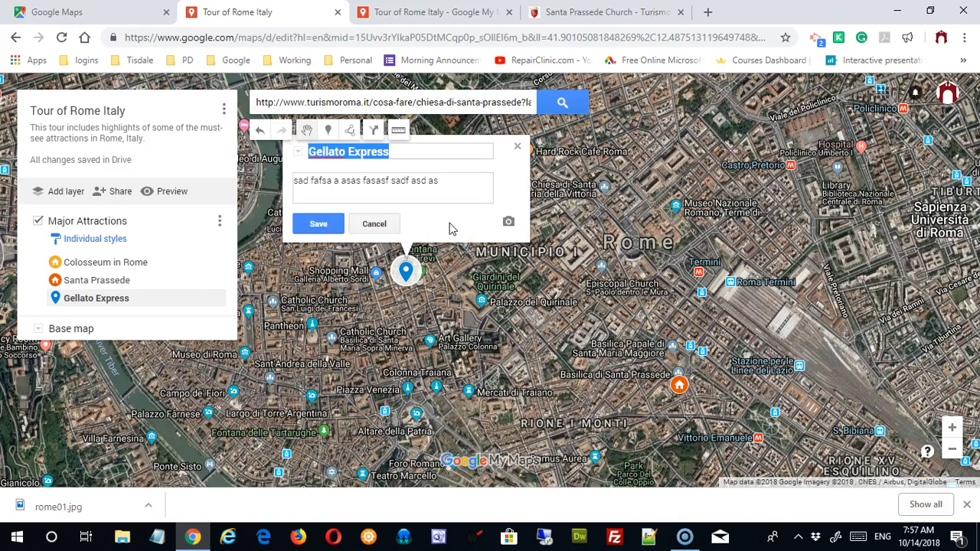
{"action": "left_click", "coordinate": [317, 222]}
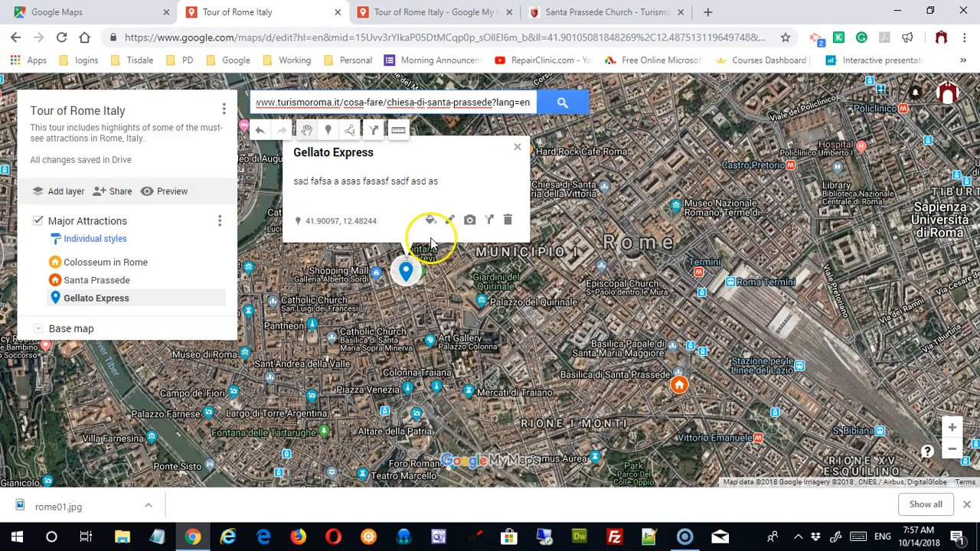
{"action": "left_click", "coordinate": [518, 149]}
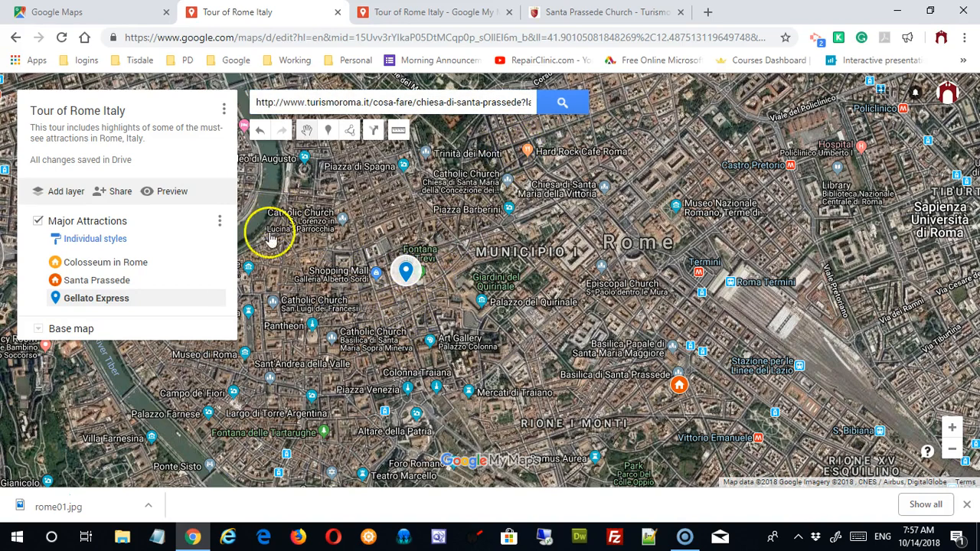
{"action": "left_click", "coordinate": [404, 271]}
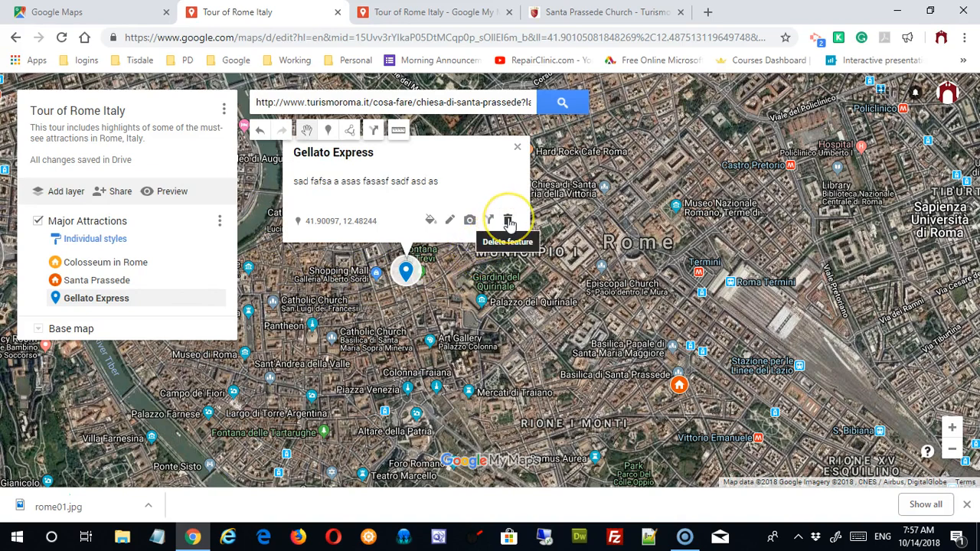
{"action": "left_click", "coordinate": [517, 148]}
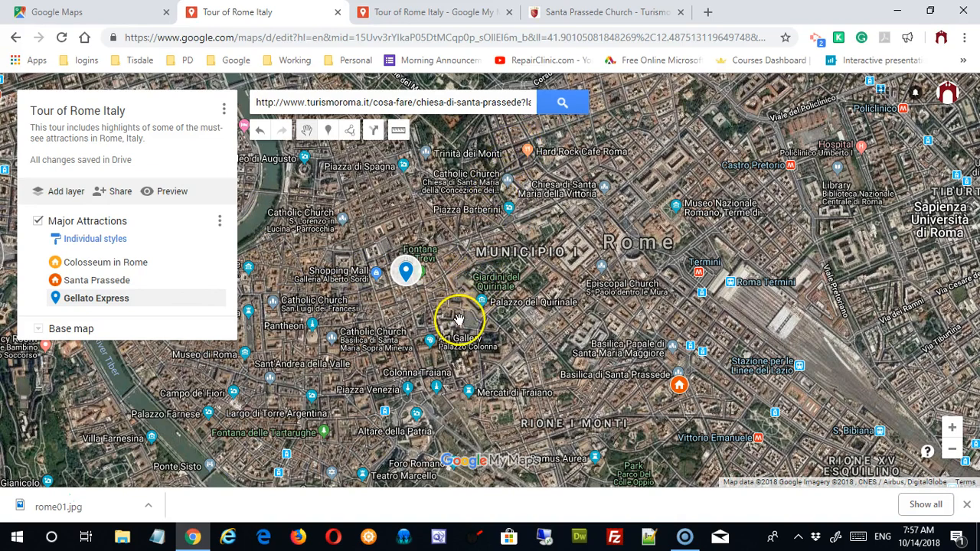
Step: Draw a straight line from Roma Termini to the Gellato Express marker
{"action": "left_click", "coordinate": [349, 132]}
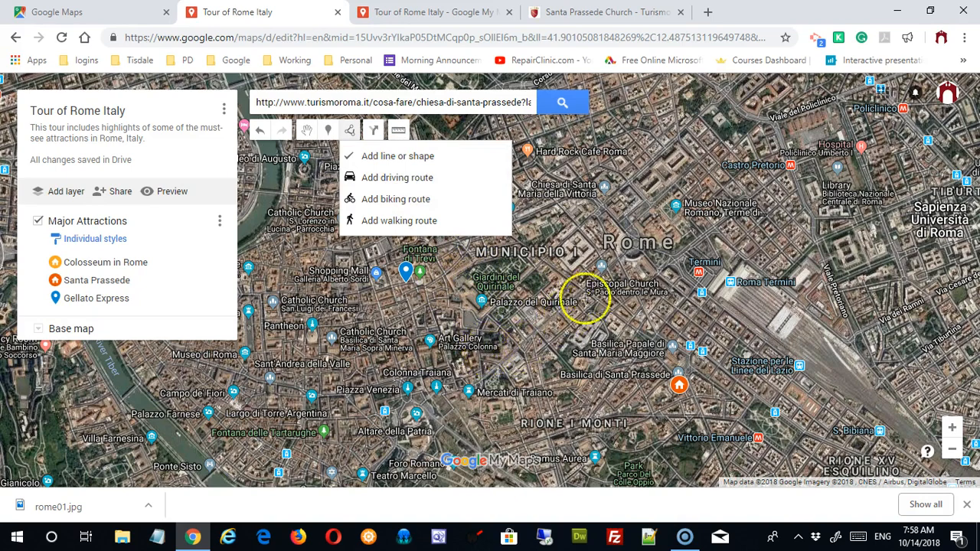
{"action": "left_click", "coordinate": [728, 278]}
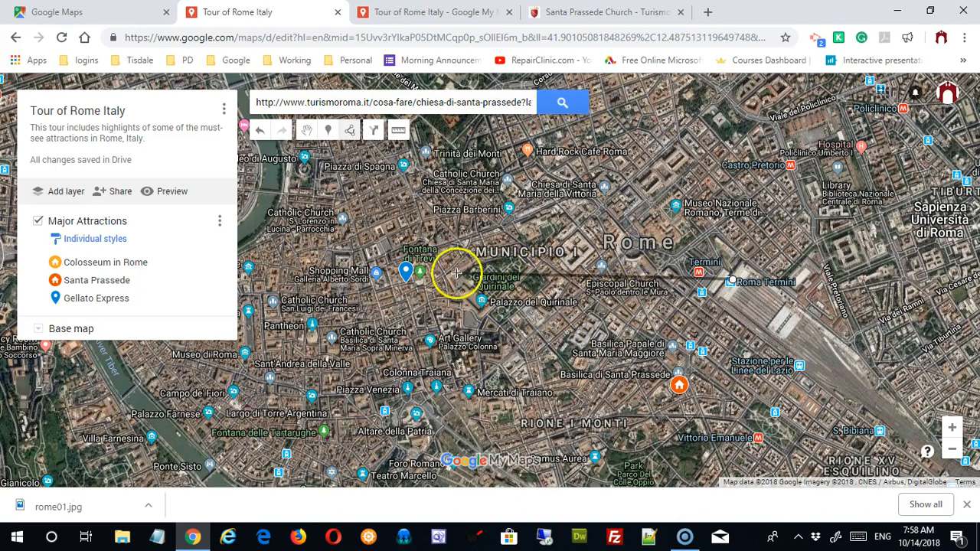
{"action": "double_click", "coordinate": [411, 274]}
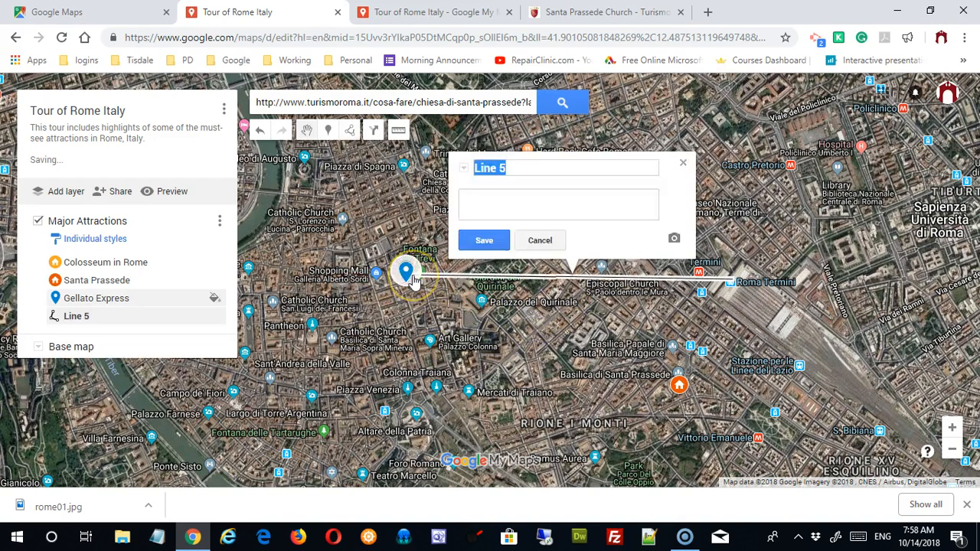
Step: Close the Gellato Express details and bring up the new Line 5's details
{"action": "left_click", "coordinate": [406, 273]}
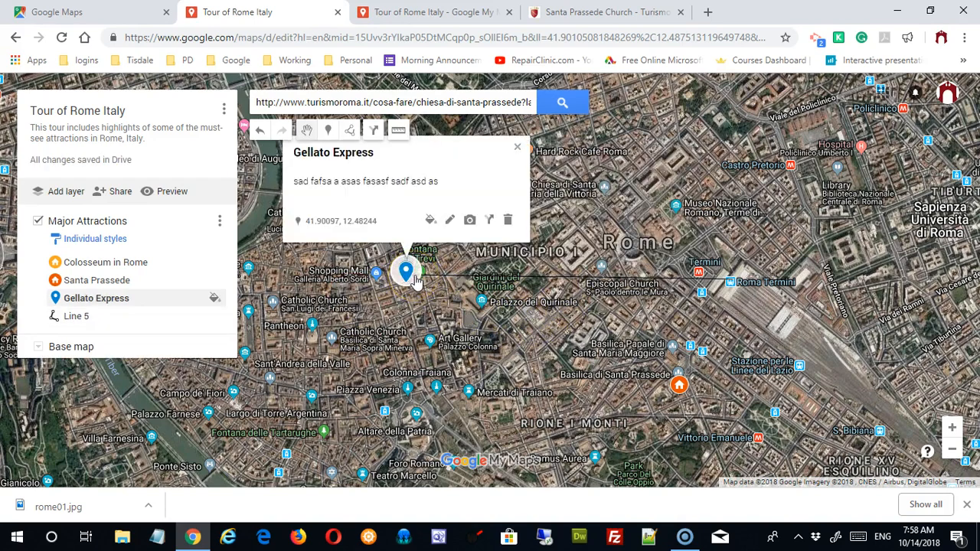
{"action": "left_click", "coordinate": [706, 282]}
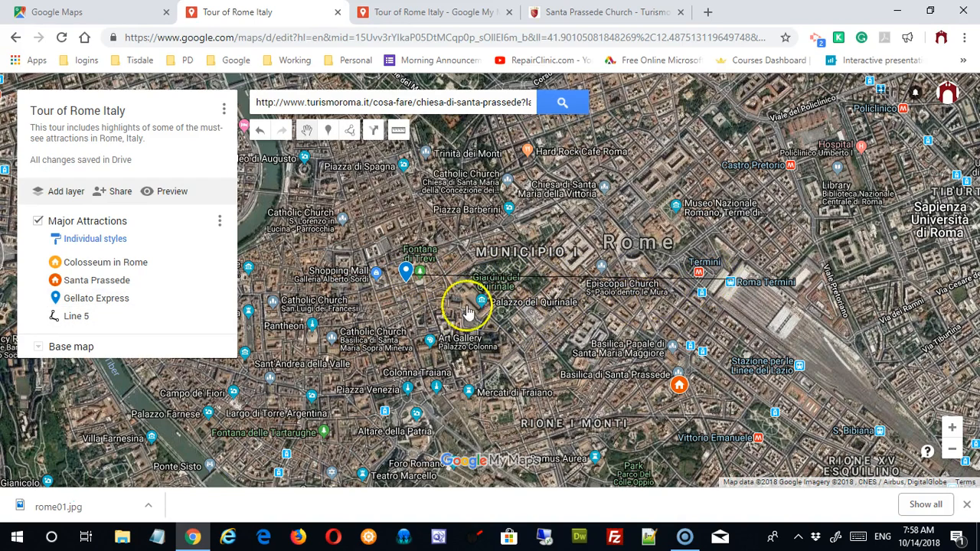
{"action": "left_click", "coordinate": [77, 316]}
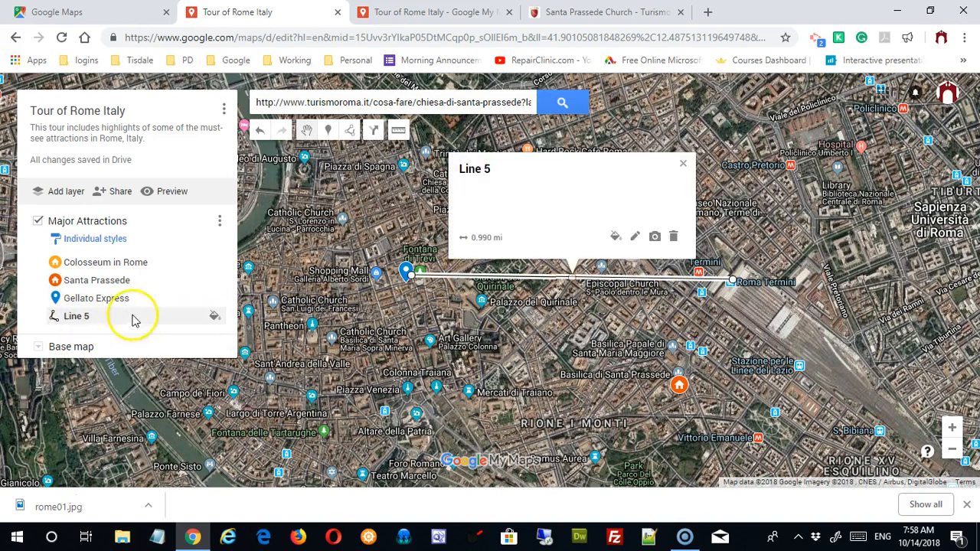
Step: Rename Line 5 to 'Train to Gellato' with description 'Distance as the crow flies' and save
{"action": "left_click", "coordinate": [635, 238]}
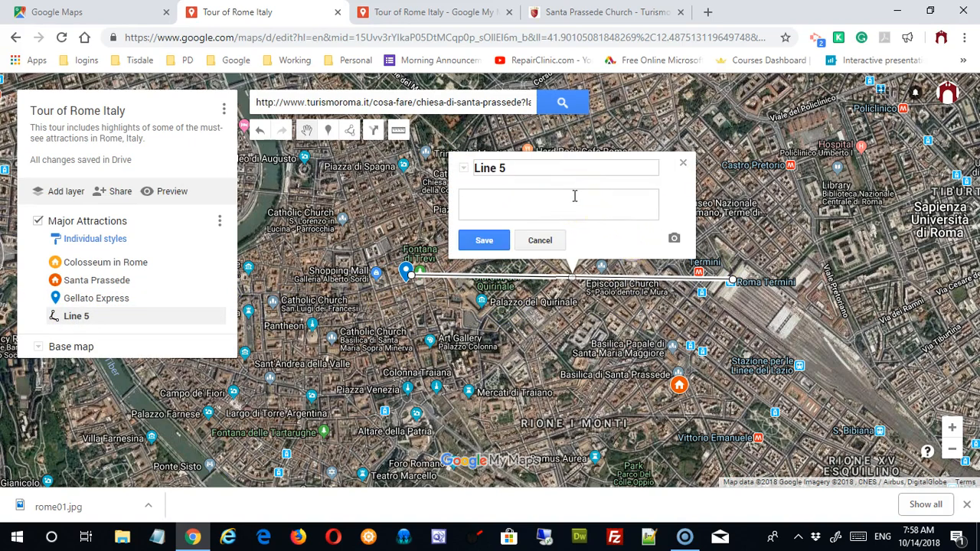
{"action": "left_click_drag", "start_coordinate": [545, 163], "coordinate": [423, 167]}
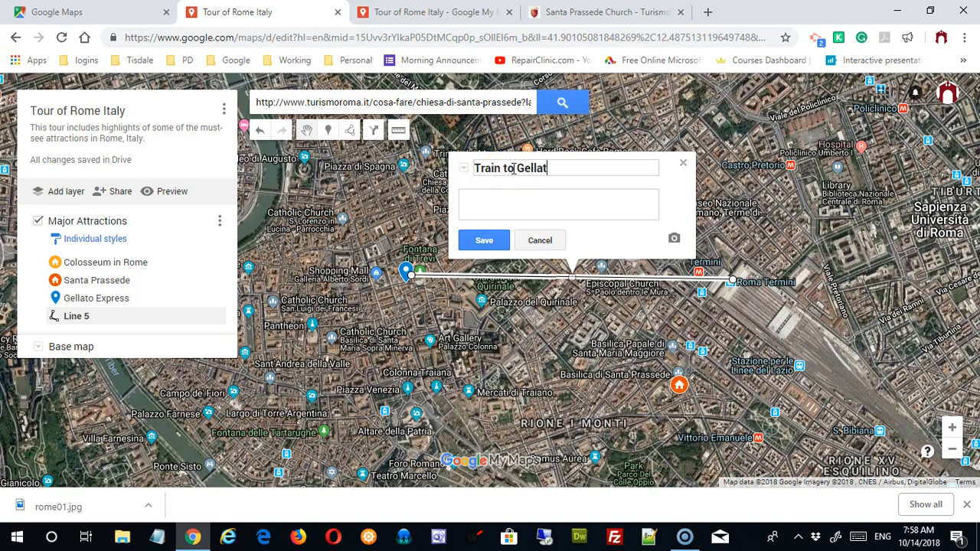
{"action": "left_click", "coordinate": [502, 204]}
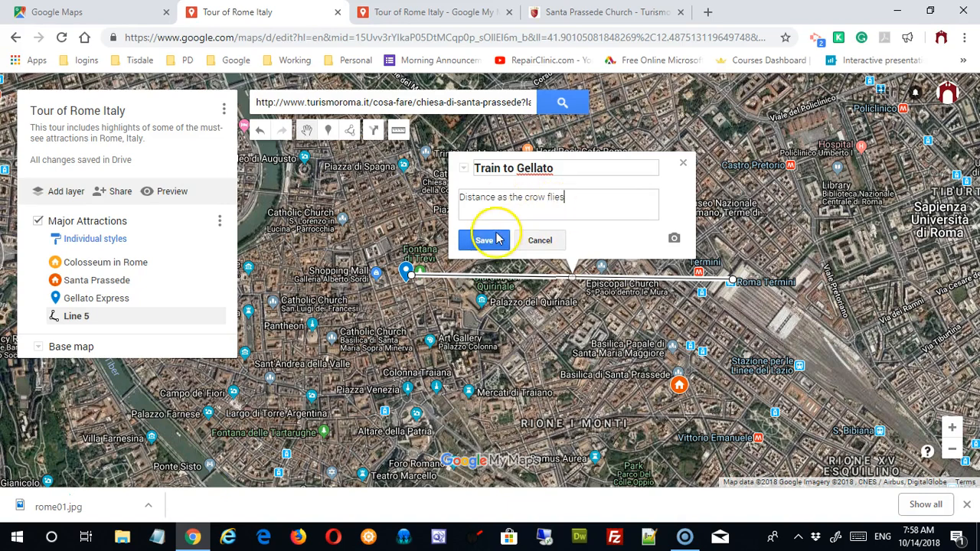
{"action": "left_click", "coordinate": [490, 240]}
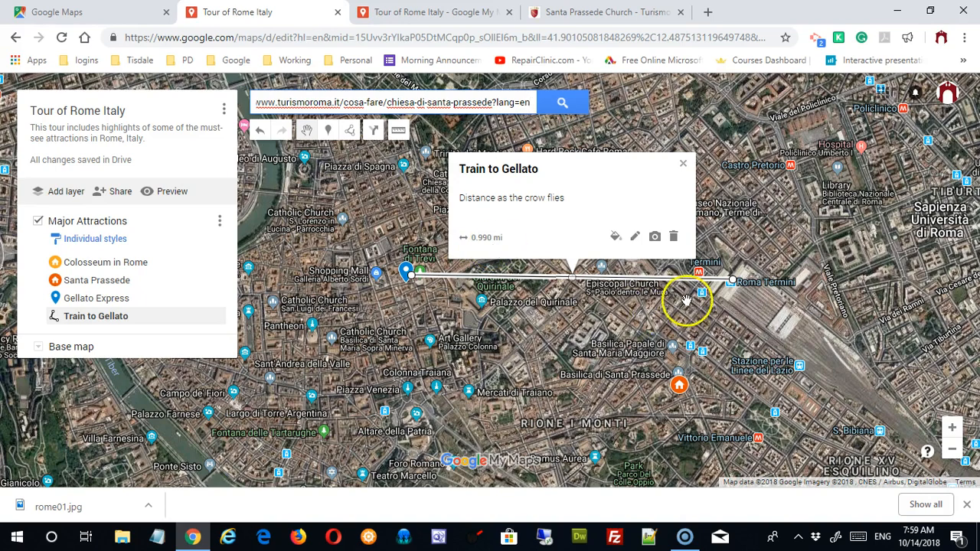
{"action": "left_click", "coordinate": [684, 165]}
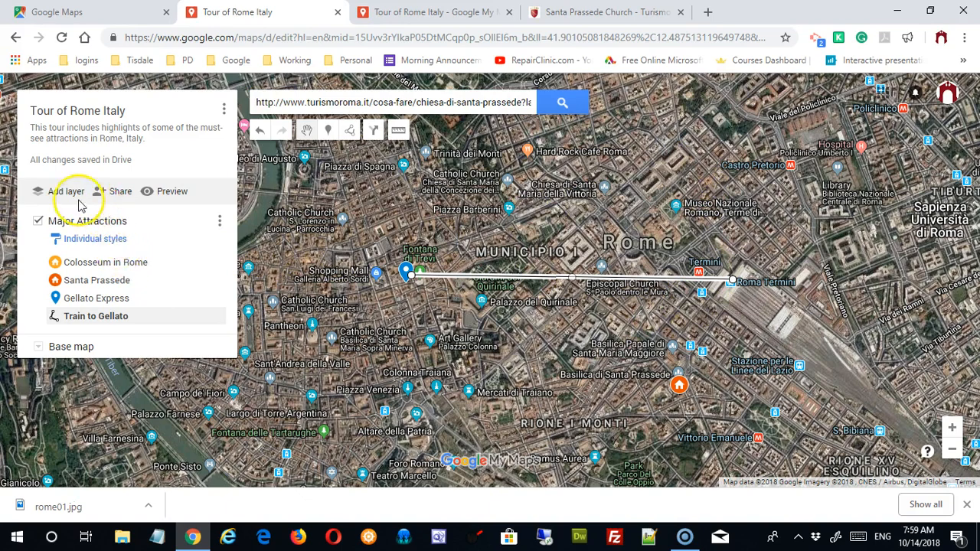
{"action": "left_click", "coordinate": [350, 132]}
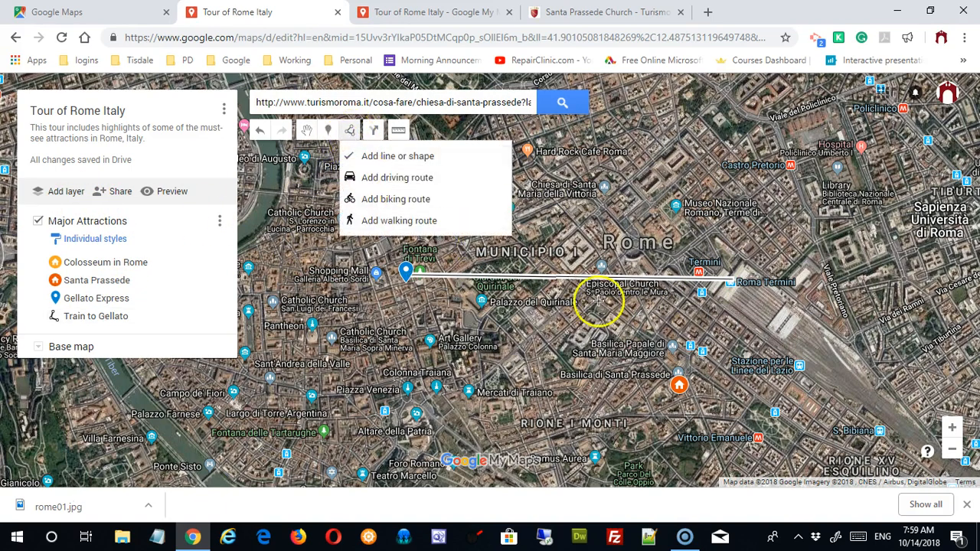
Step: Draw a multi-point line westward along the streets from Roma Termini to Gellato Express
{"action": "left_click", "coordinate": [727, 273]}
{"action": "left_click", "coordinate": [691, 251]}
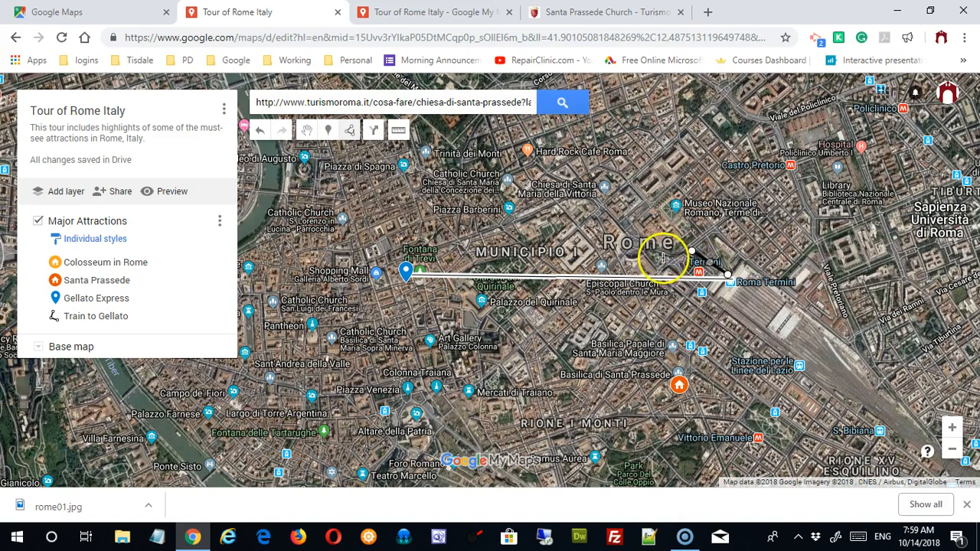
{"action": "left_click", "coordinate": [662, 267]}
{"action": "left_click", "coordinate": [648, 257]}
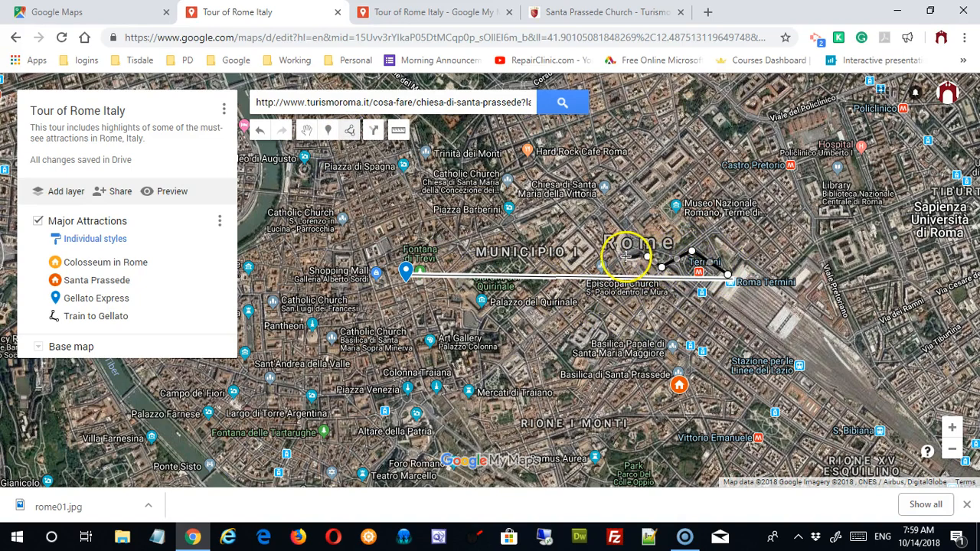
{"action": "left_click", "coordinate": [623, 255]}
{"action": "left_click", "coordinate": [596, 265]}
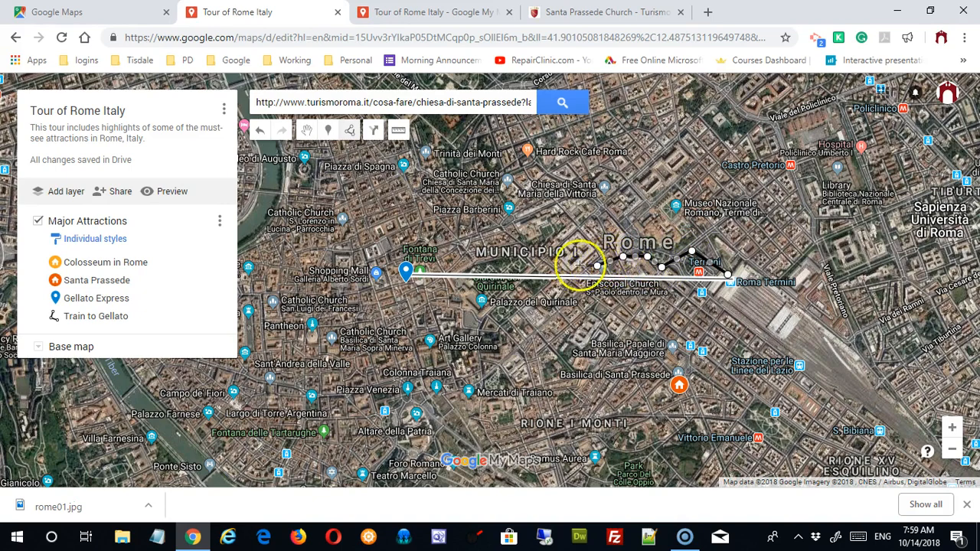
{"action": "left_click", "coordinate": [554, 268]}
{"action": "left_click", "coordinate": [502, 230]}
{"action": "double_click", "coordinate": [404, 259]}
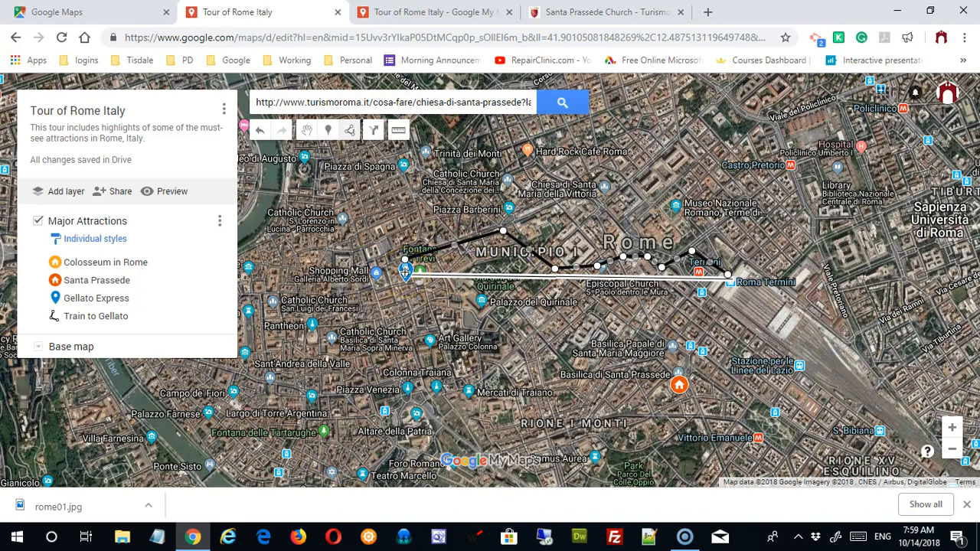
Step: Dismiss the new line's naming box, view the Gellato Express details, and zoom into Termini
{"action": "left_click", "coordinate": [405, 268]}
{"action": "left_click", "coordinate": [405, 271]}
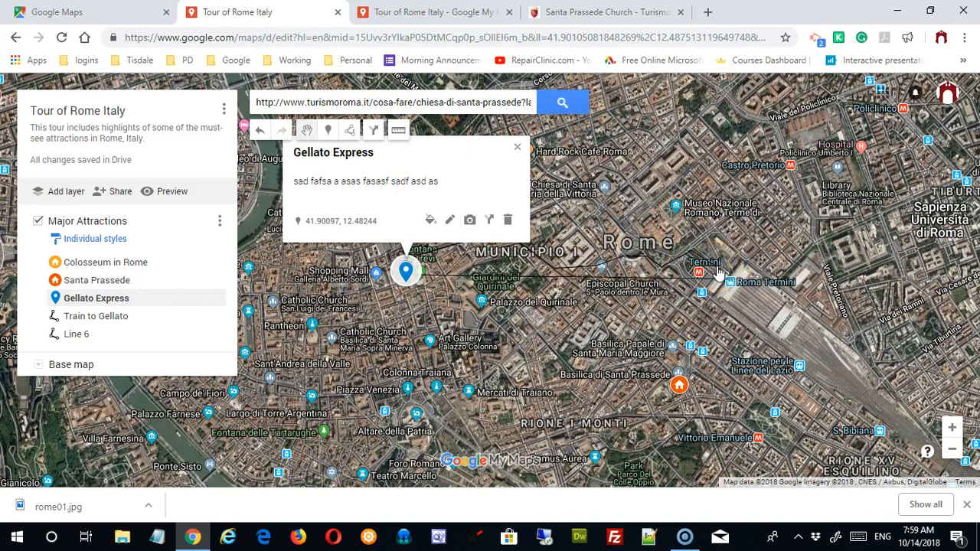
{"action": "double_click", "coordinate": [672, 289]}
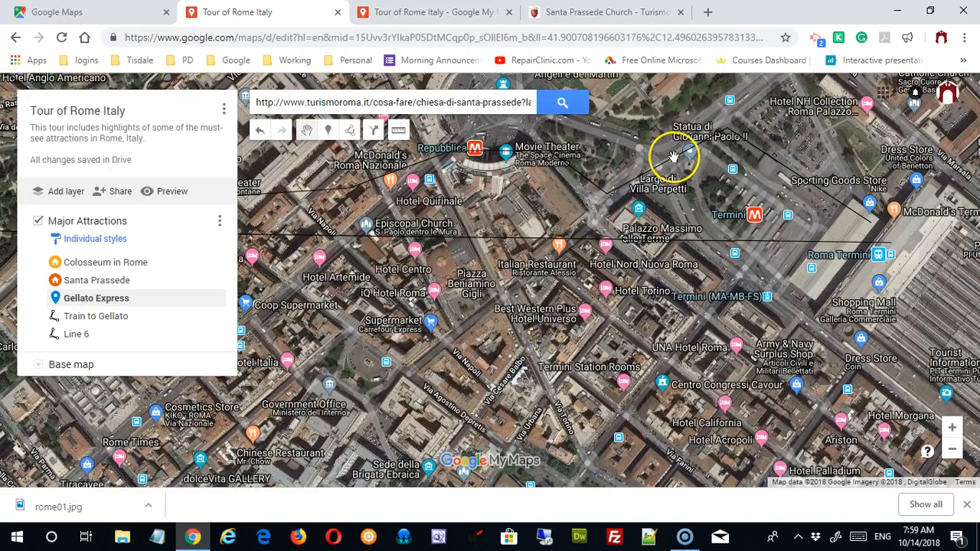
Step: Rename the black Line 6 to 'getting Gellato' with description 'asdfasd' and save
{"action": "left_click", "coordinate": [672, 157]}
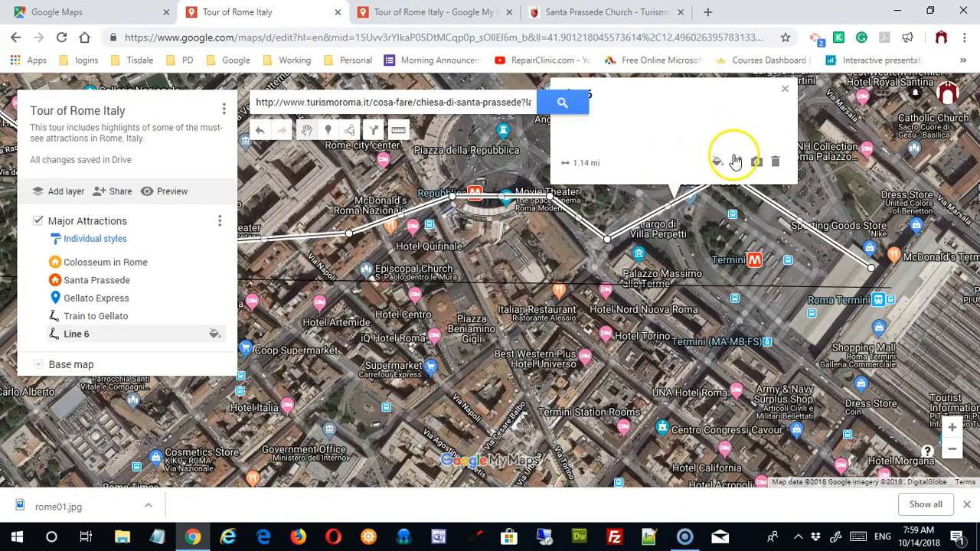
{"action": "left_click", "coordinate": [737, 163]}
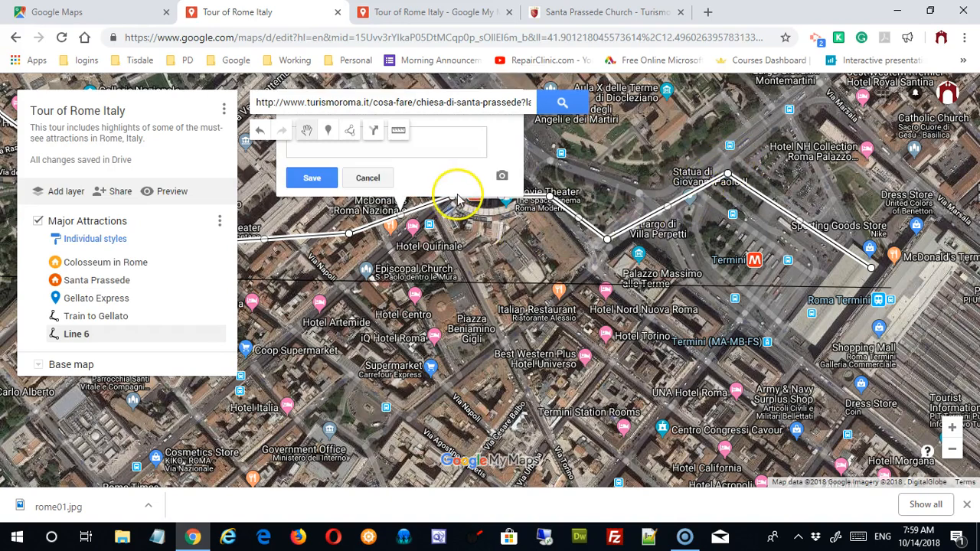
{"action": "left_click_drag", "start_coordinate": [695, 212], "coordinate": [722, 313]}
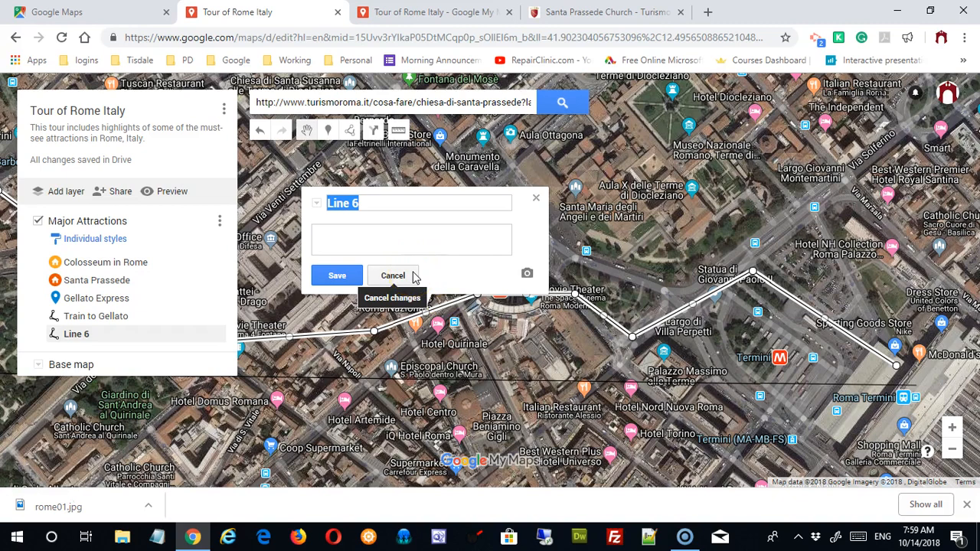
{"action": "left_click", "coordinate": [383, 202]}
{"action": "left_click_drag", "start_coordinate": [383, 202], "coordinate": [228, 211]}
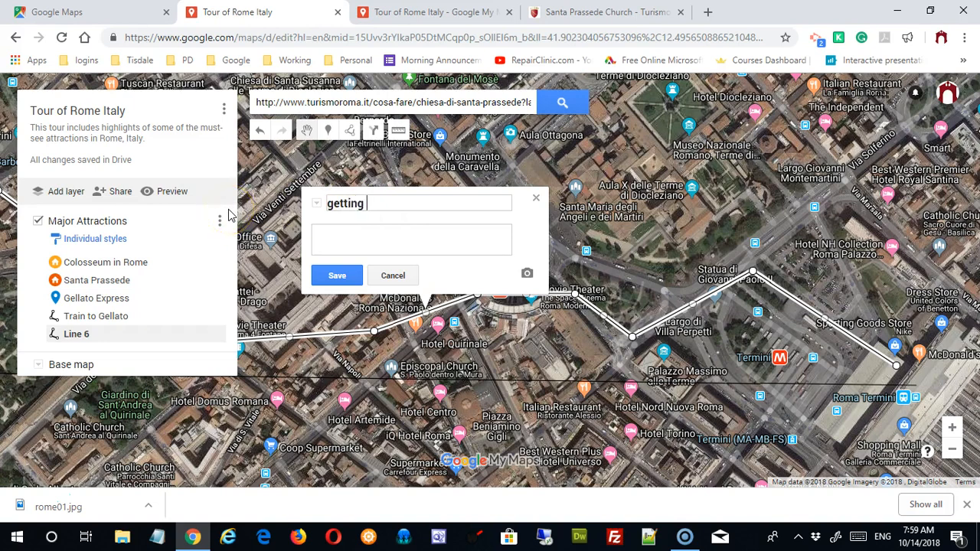
{"action": "left_click", "coordinate": [447, 234]}
{"action": "type", "text": "asdfasd"}
{"action": "left_click", "coordinate": [342, 280]}
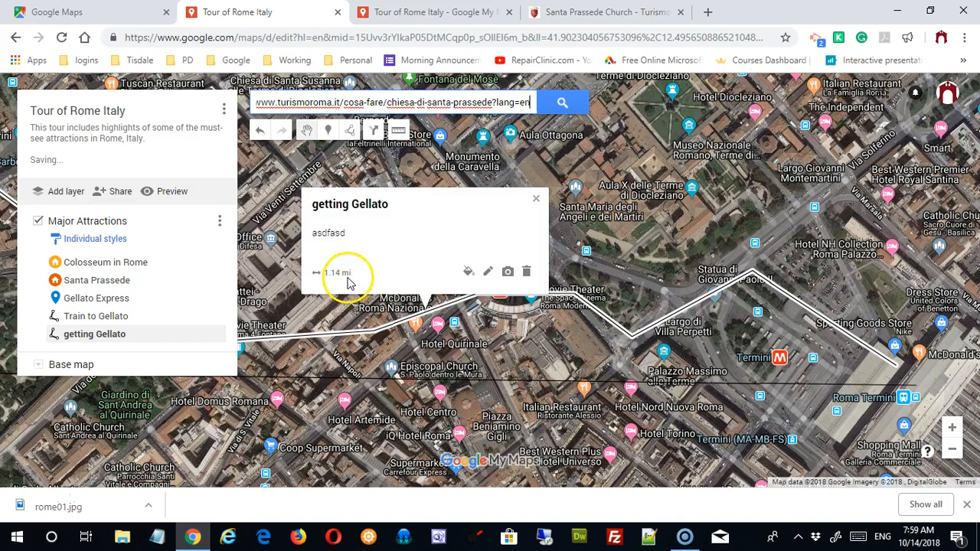
Step: Make the getting Gellato route a thicker orange line, close its card, and zoom out
{"action": "left_click", "coordinate": [468, 272]}
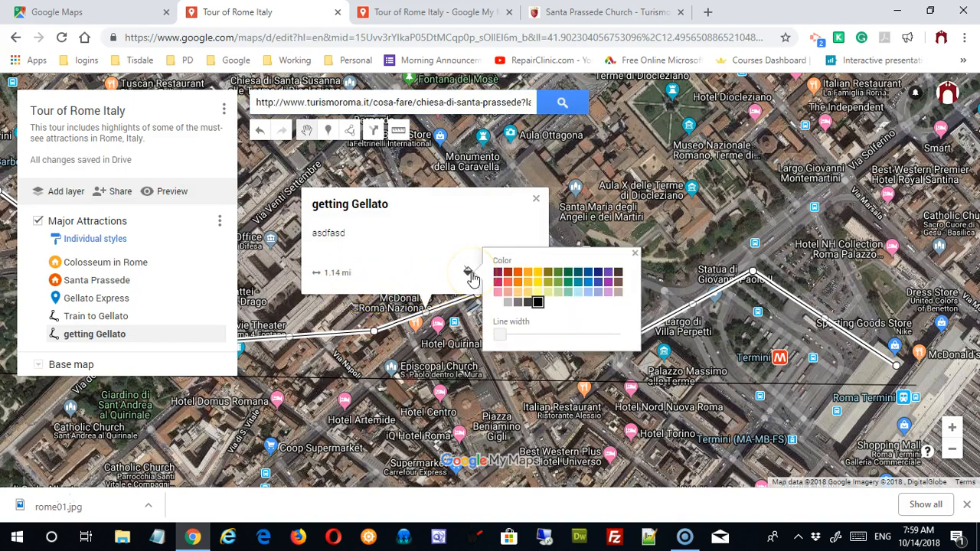
{"action": "mouse_move", "coordinate": [501, 335]}
{"action": "left_mouse_down"}
{"action": "mouse_move", "coordinate": [528, 339]}
{"action": "mouse_move", "coordinate": [518, 337]}
{"action": "left_mouse_up"}
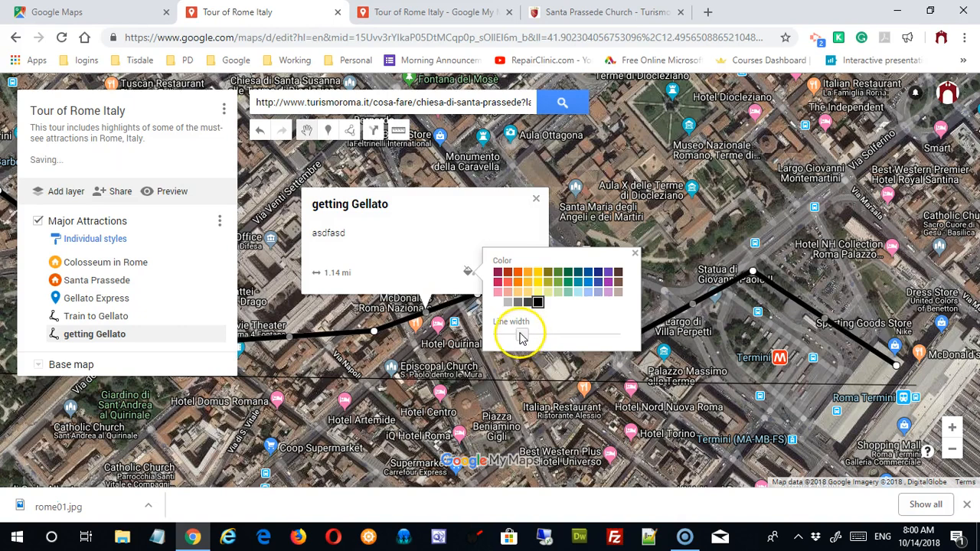
{"action": "left_click", "coordinate": [517, 282]}
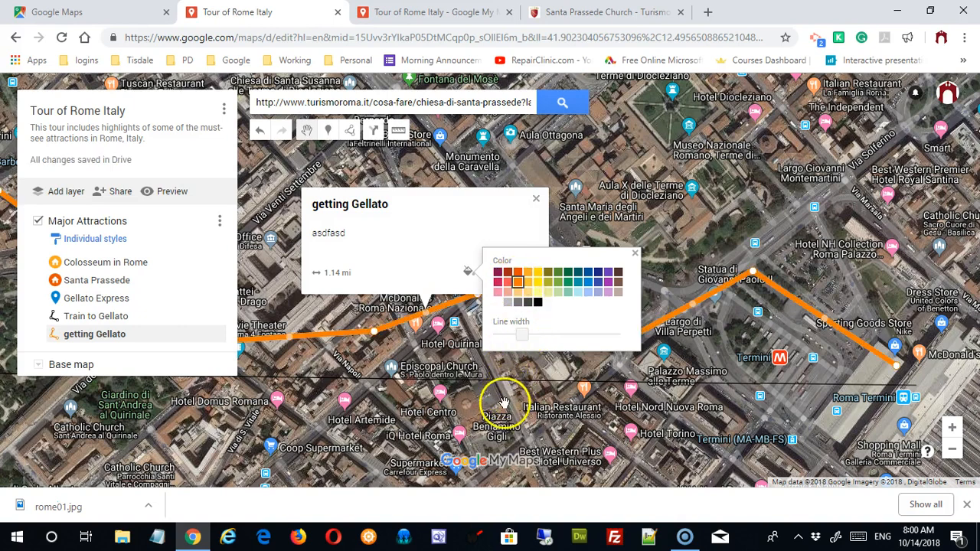
{"action": "left_click", "coordinate": [635, 254]}
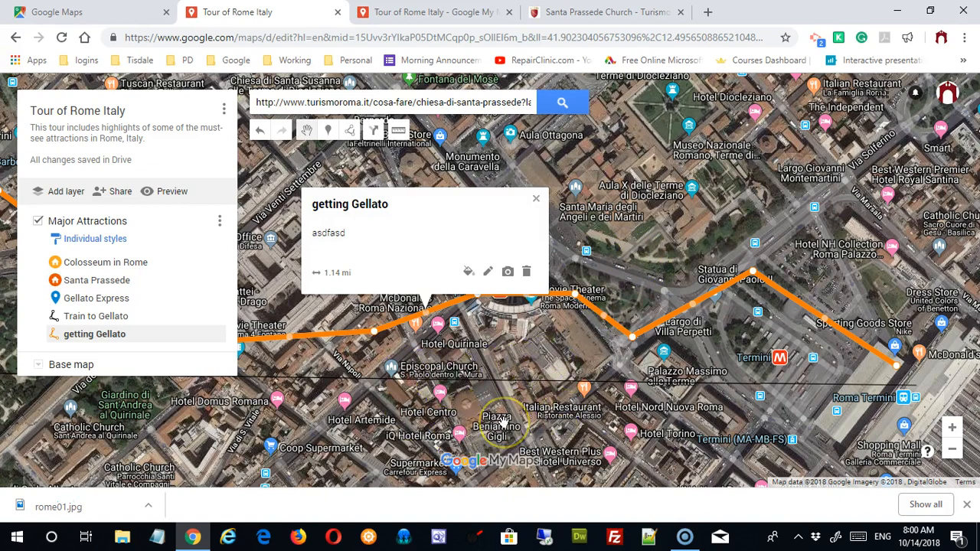
{"action": "left_click", "coordinate": [539, 201]}
{"action": "scroll", "coordinate": [691, 307], "scroll_direction": "down", "scroll_amount": 2}
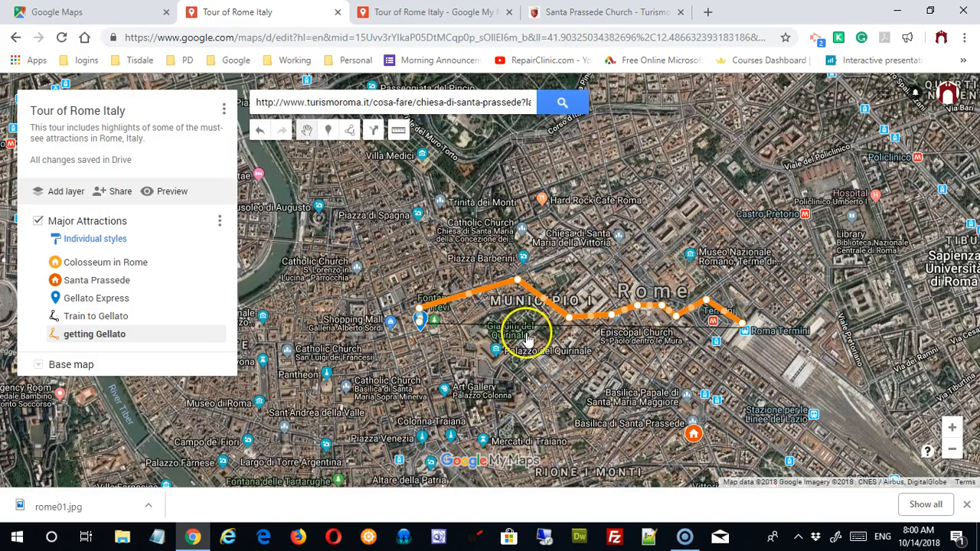
{"action": "scroll", "coordinate": [657, 327], "scroll_direction": "up", "scroll_amount": 3}
{"action": "scroll", "coordinate": [656, 328], "scroll_direction": "down", "scroll_amount": 3}
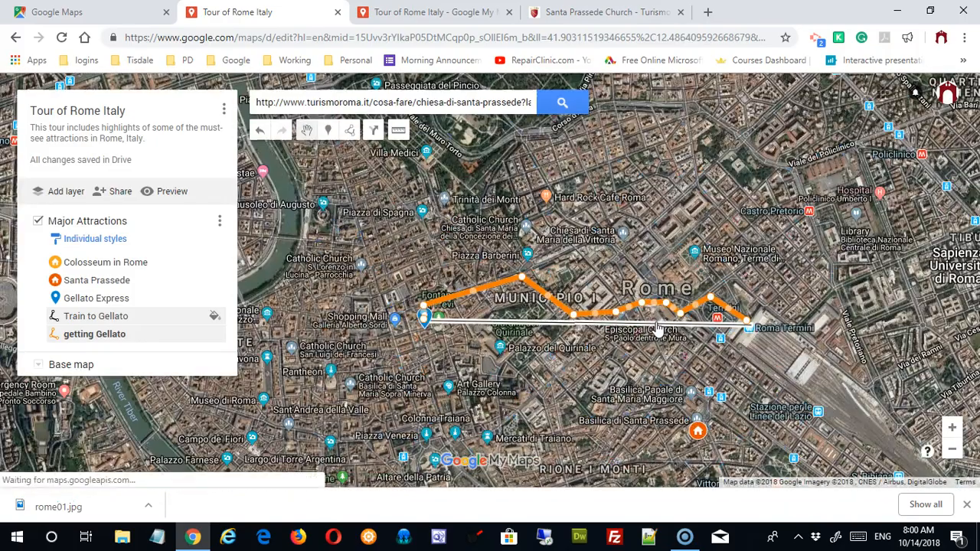
Step: Outline a four-cornered area north of Castro Pretorio as a closed polygon
{"action": "left_click", "coordinate": [350, 134]}
{"action": "left_click", "coordinate": [385, 157]}
{"action": "left_click", "coordinate": [669, 246]}
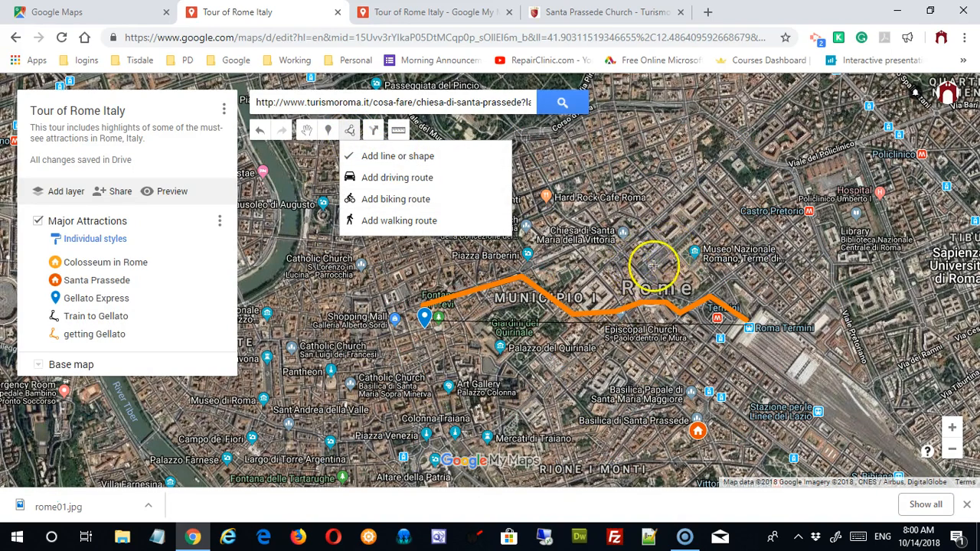
{"action": "left_click", "coordinate": [752, 197]}
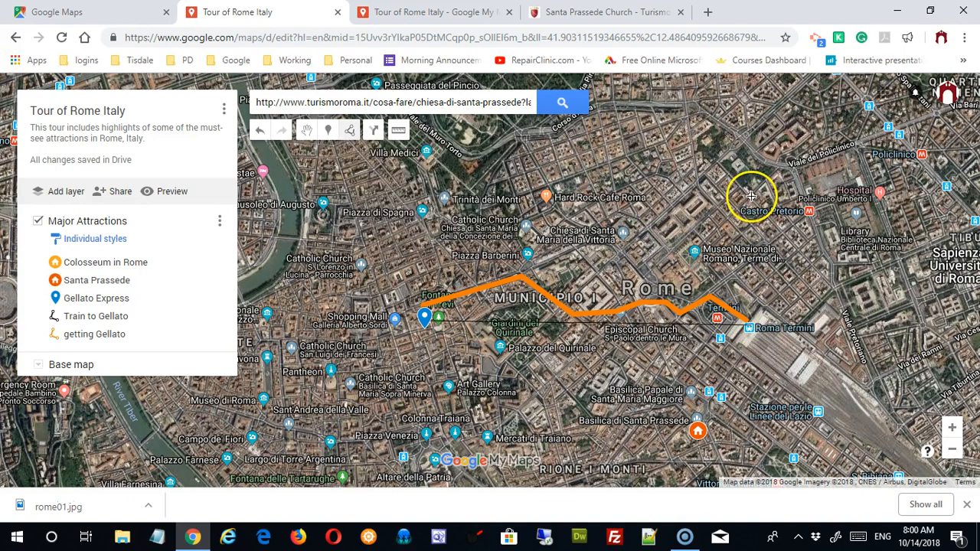
{"action": "left_click", "coordinate": [718, 165]}
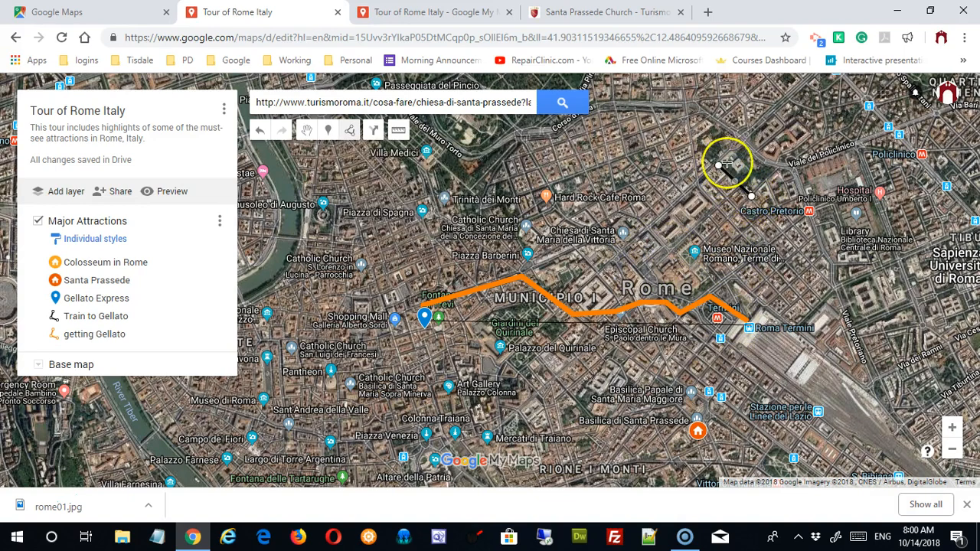
{"action": "left_click", "coordinate": [743, 141]}
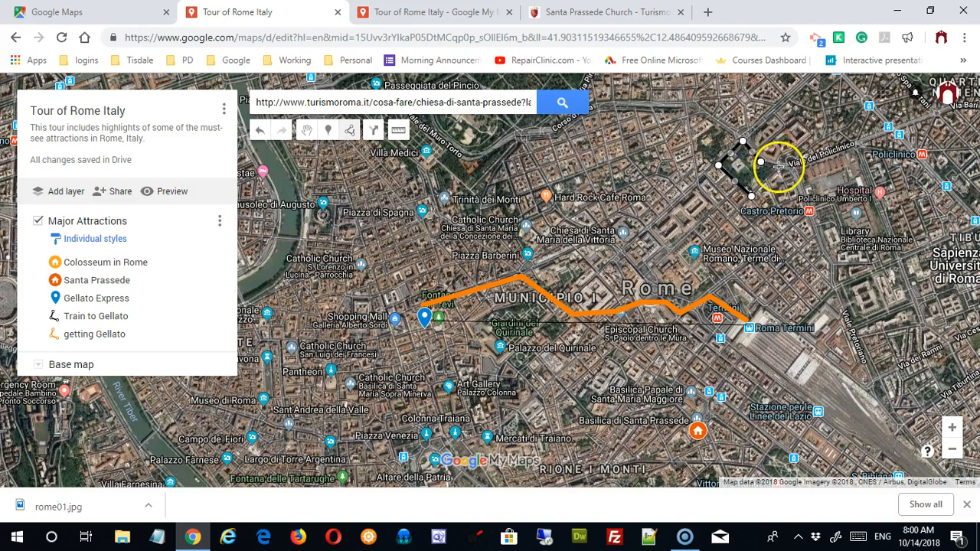
{"action": "left_click", "coordinate": [778, 165]}
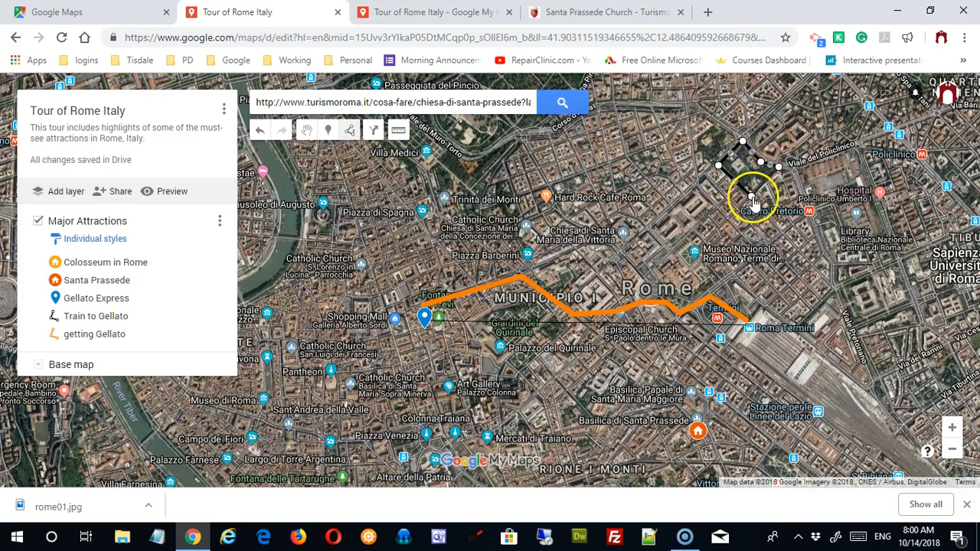
{"action": "left_click", "coordinate": [753, 199]}
Step: Name the area 'Park' with description 'sdf afasfas afasas adsf' and save
{"action": "scroll", "coordinate": [752, 197], "scroll_direction": "up", "scroll_amount": 1}
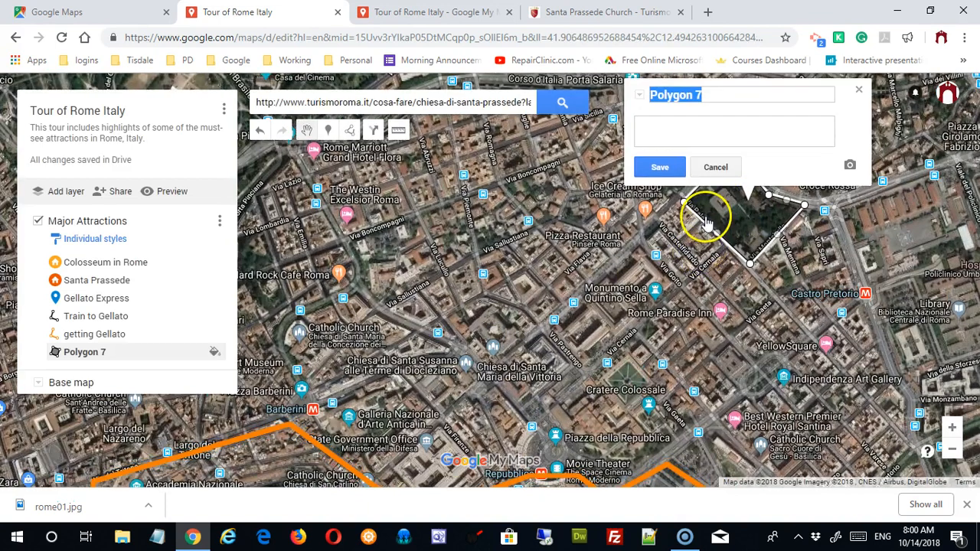
{"action": "type", "text": "Park"}
{"action": "left_click", "coordinate": [710, 134]}
{"action": "type", "text": "sdf afasfas afasas adsf"}
{"action": "left_click", "coordinate": [658, 166]}
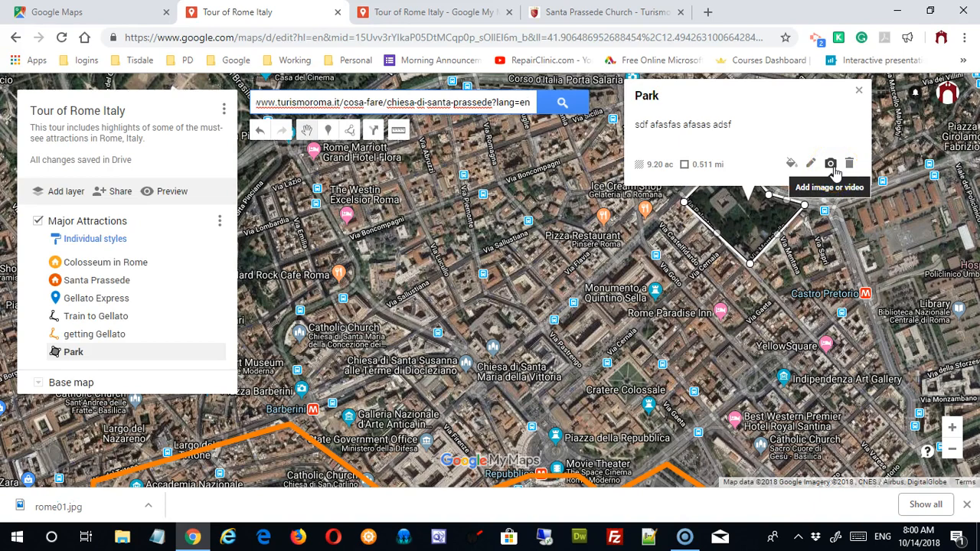
Step: Give the Park area a crimson, more solid fill and thicker border, then close its card
{"action": "left_click", "coordinate": [792, 166]}
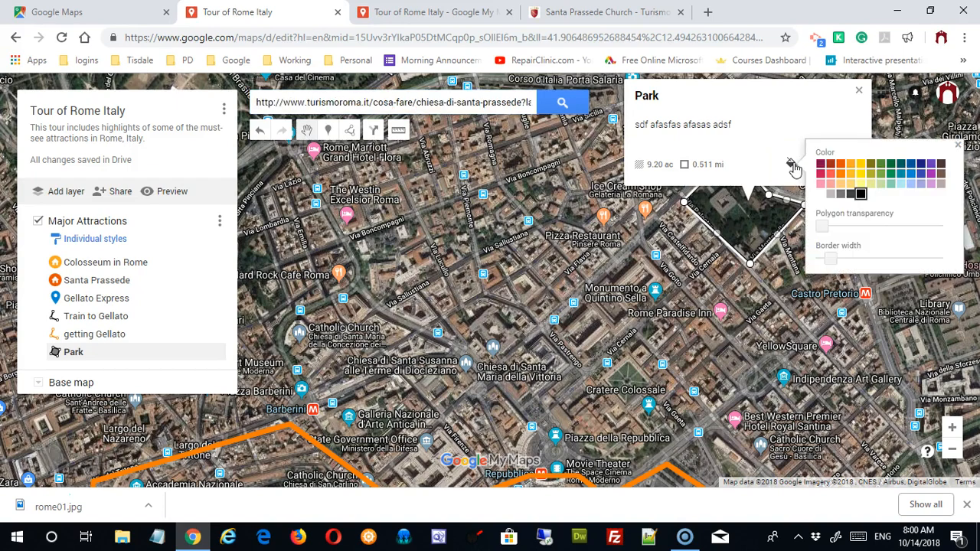
{"action": "left_click_drag", "start_coordinate": [824, 230], "coordinate": [890, 232]}
{"action": "left_click_drag", "start_coordinate": [832, 260], "coordinate": [865, 264]}
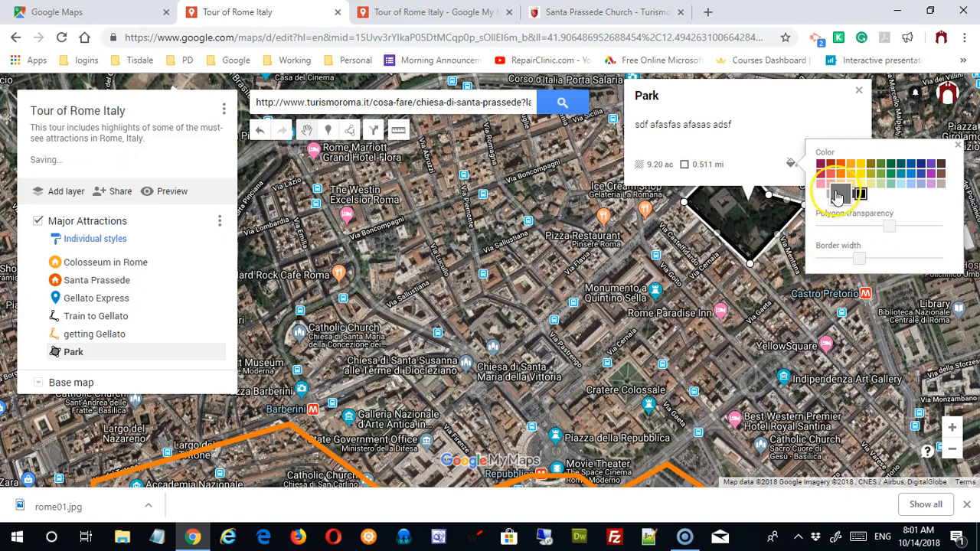
{"action": "left_click", "coordinate": [821, 174]}
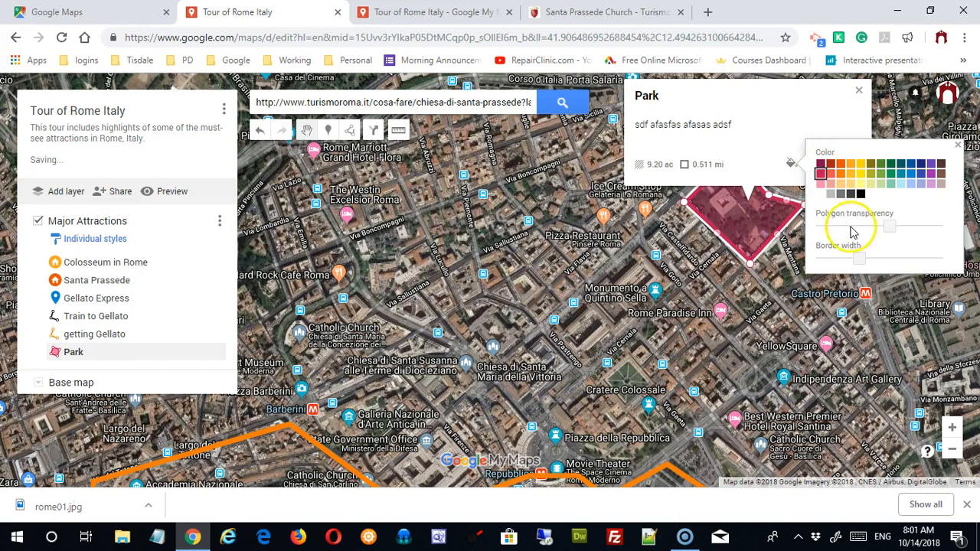
{"action": "left_click_drag", "start_coordinate": [884, 230], "coordinate": [862, 227]}
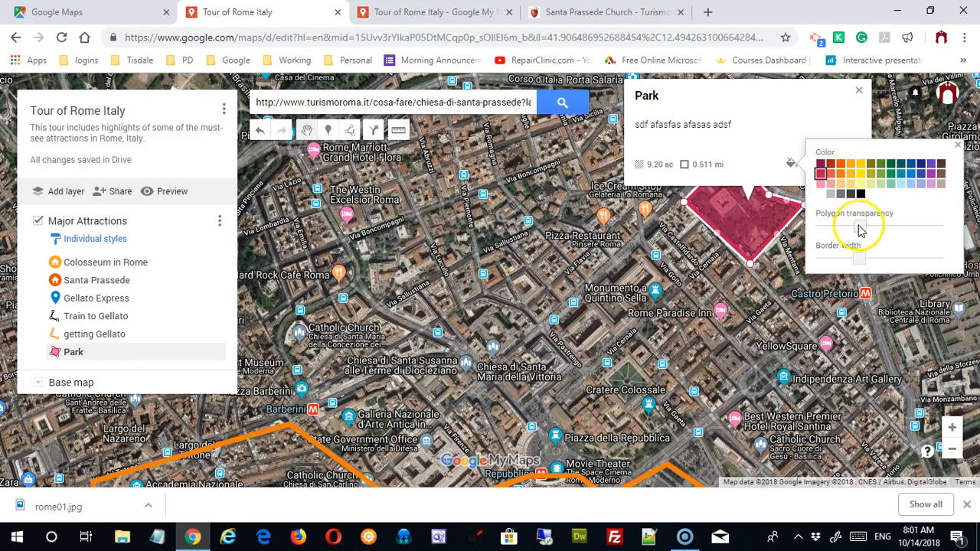
{"action": "left_click", "coordinate": [957, 145]}
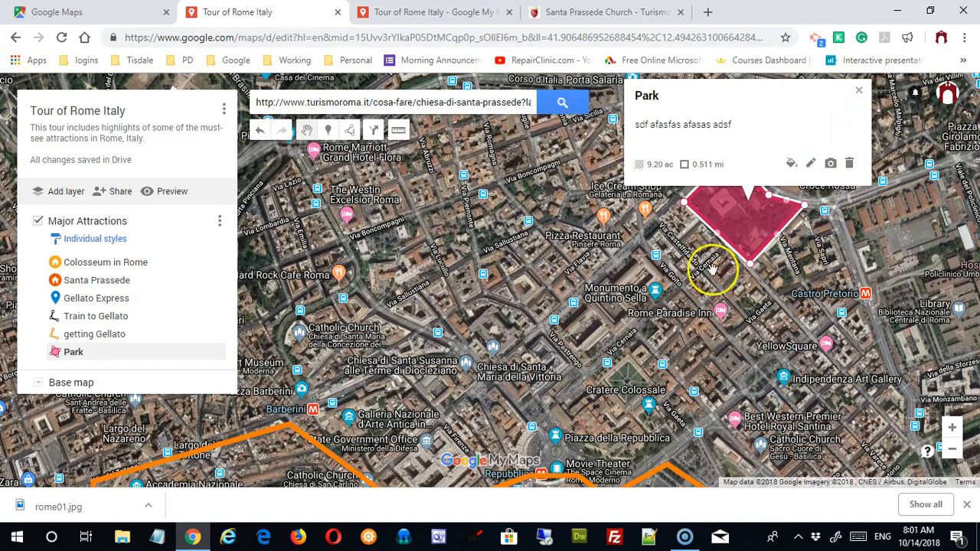
{"action": "scroll", "coordinate": [596, 295], "scroll_direction": "down", "scroll_amount": 2}
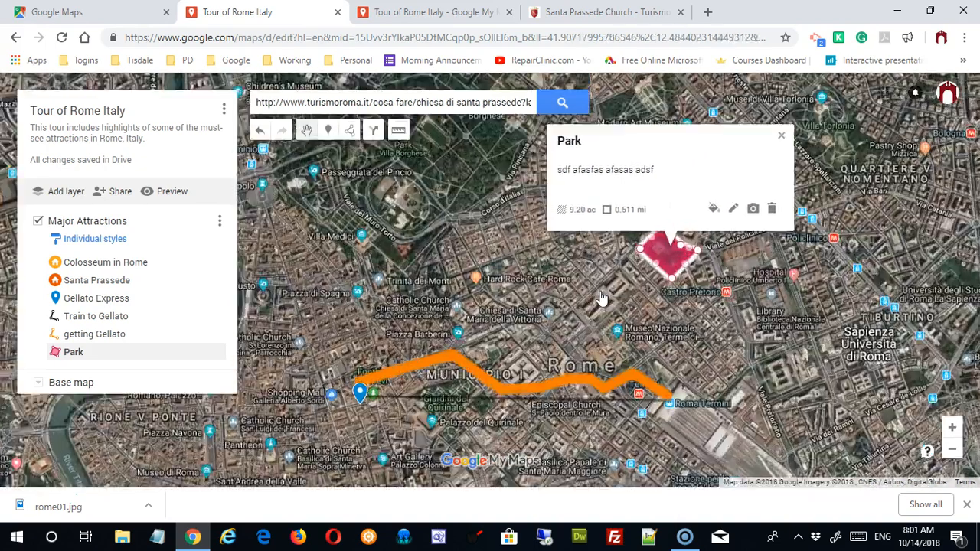
{"action": "left_click", "coordinate": [781, 136]}
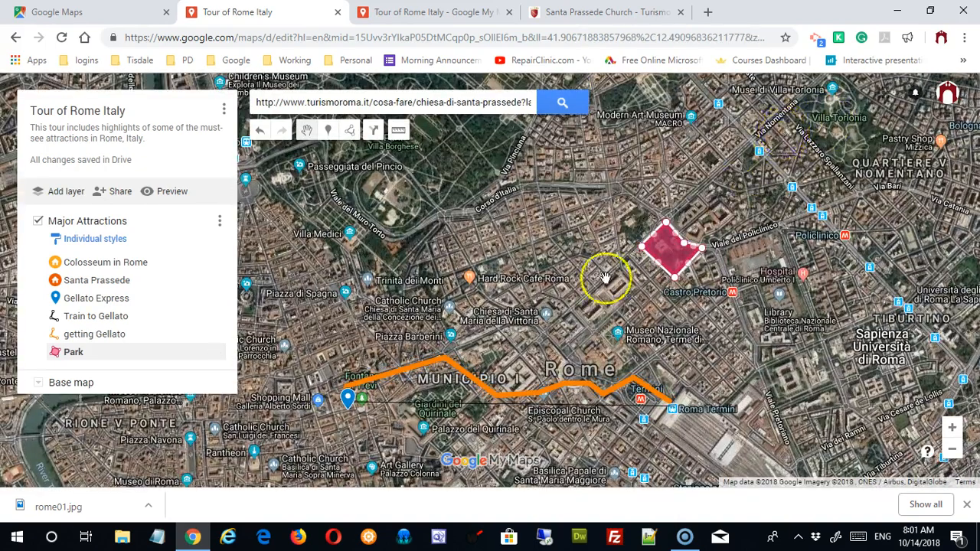
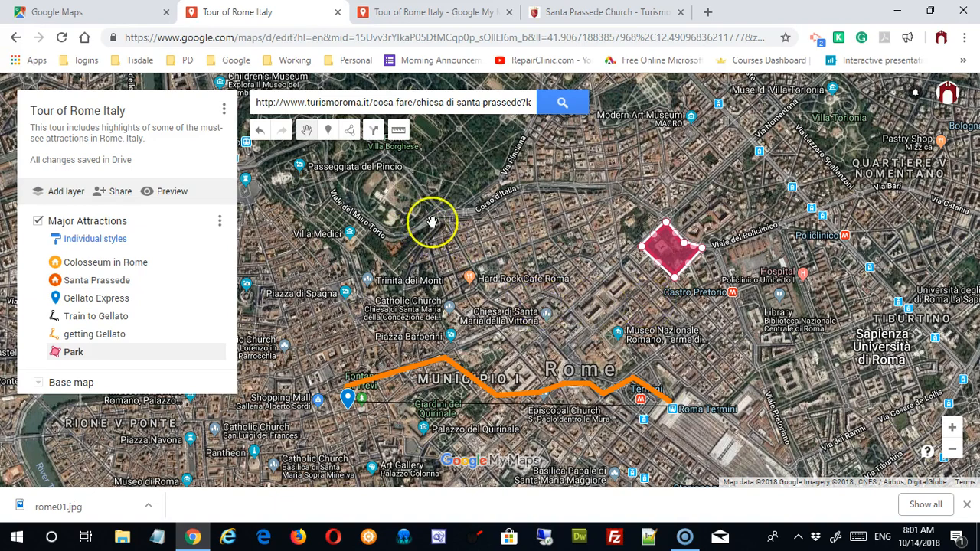
Step: Measure a four-point outline around the Park block (about 2.28 mi, 172 acres), then clear it
{"action": "left_click", "coordinate": [398, 130]}
{"action": "left_click", "coordinate": [682, 206]}
{"action": "left_click", "coordinate": [434, 237]}
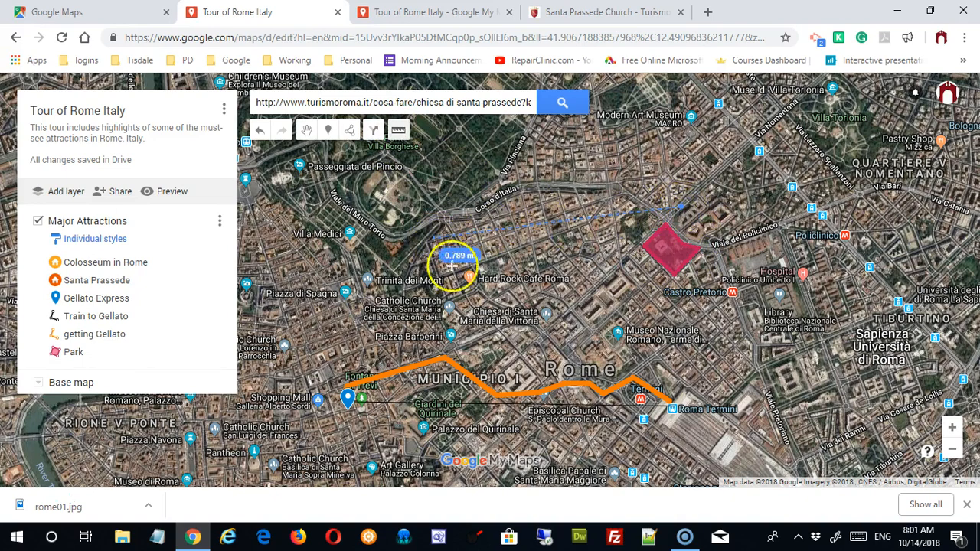
{"action": "left_click", "coordinate": [466, 308]}
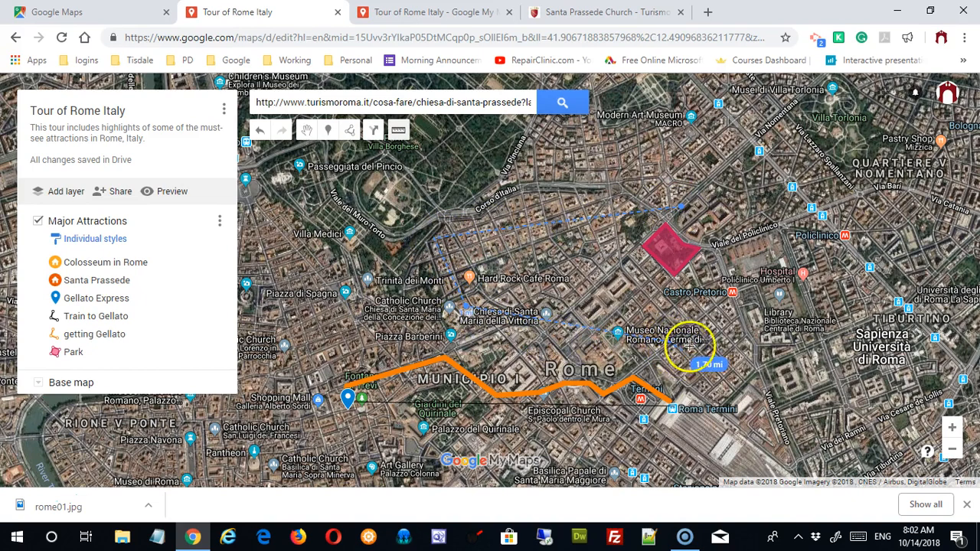
{"action": "left_click", "coordinate": [741, 275]}
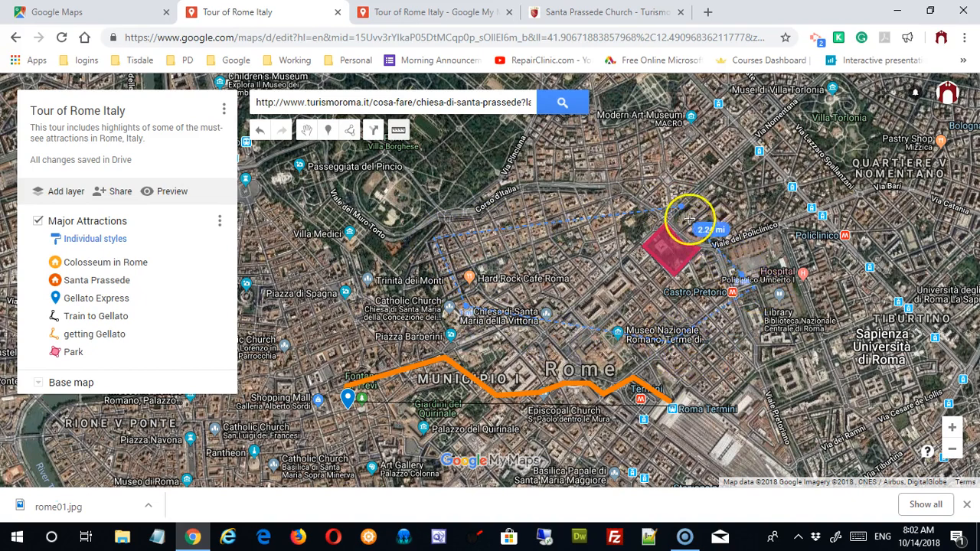
{"action": "left_click", "coordinate": [682, 217]}
{"action": "scroll", "coordinate": [680, 215], "scroll_direction": "up", "scroll_amount": 1}
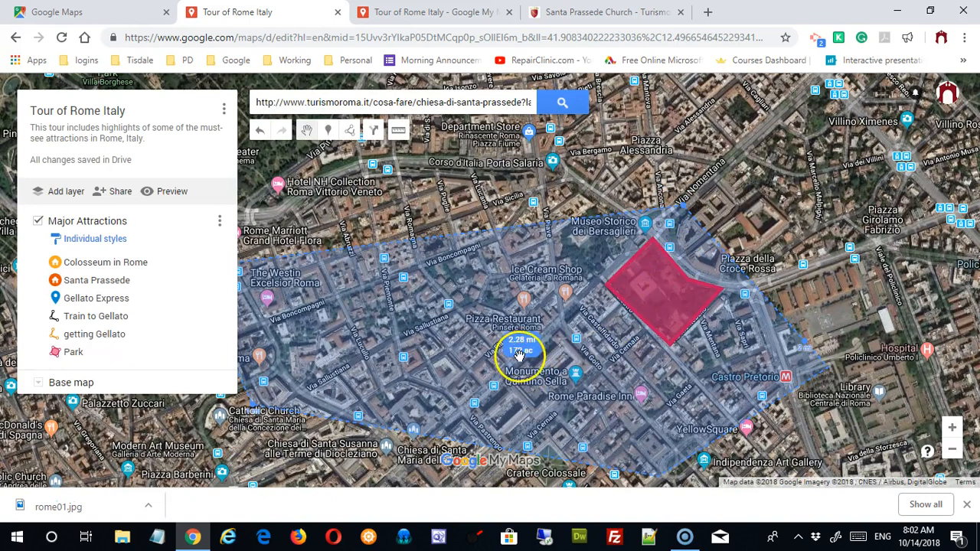
{"action": "left_click", "coordinate": [553, 351]}
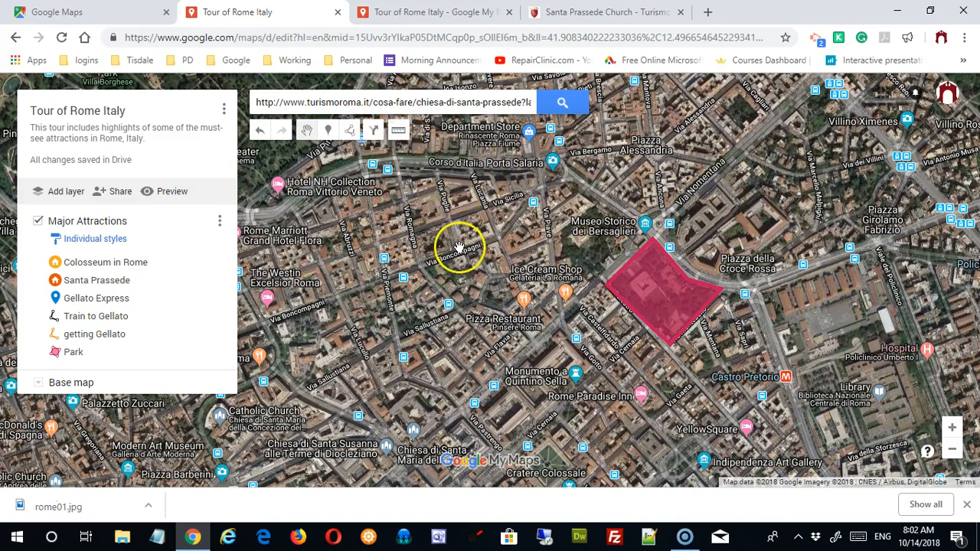
{"action": "left_click_drag", "start_coordinate": [460, 247], "coordinate": [509, 219]}
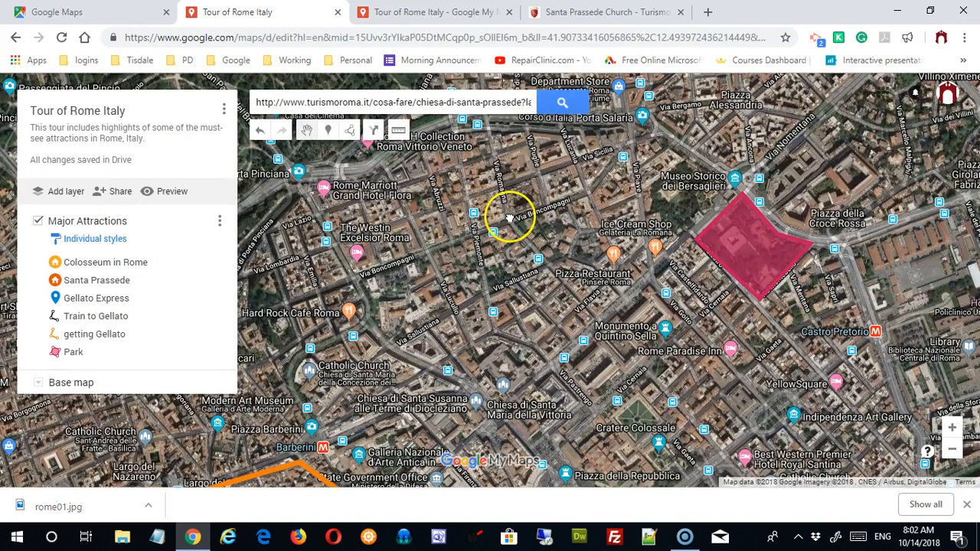
{"action": "scroll", "coordinate": [509, 218], "scroll_direction": "down", "scroll_amount": 3}
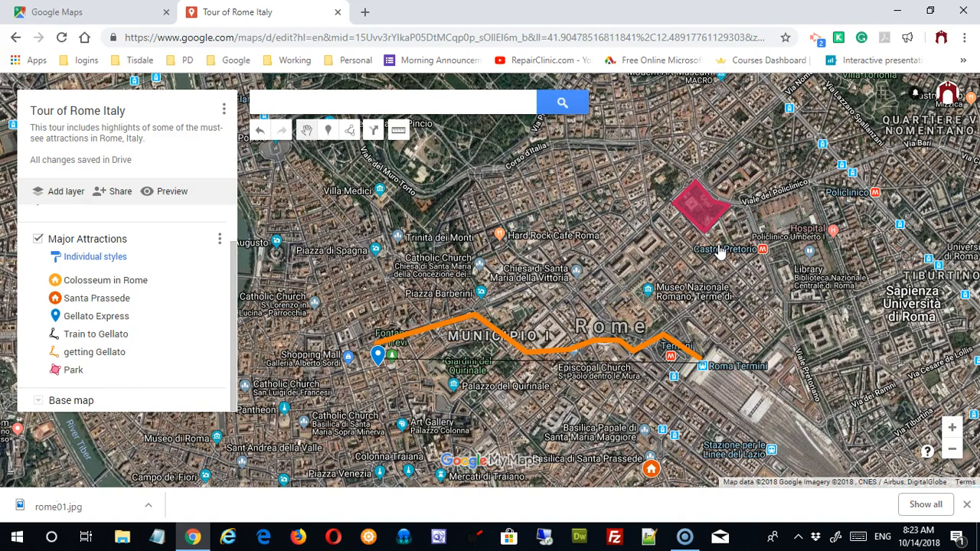
Step: Add a new directions layer and rename the untitled layer to 'Churches of Rome'
{"action": "left_click", "coordinate": [378, 136]}
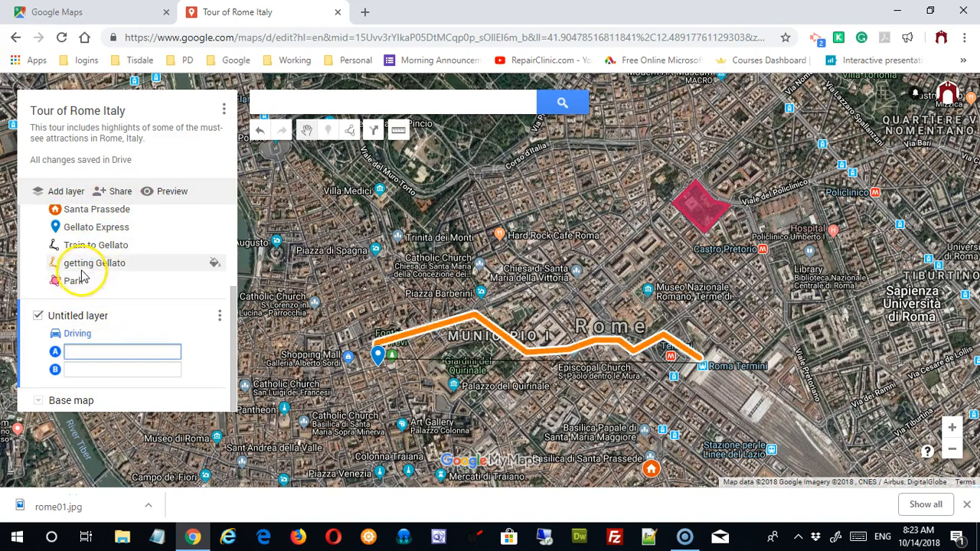
{"action": "left_click", "coordinate": [220, 315]}
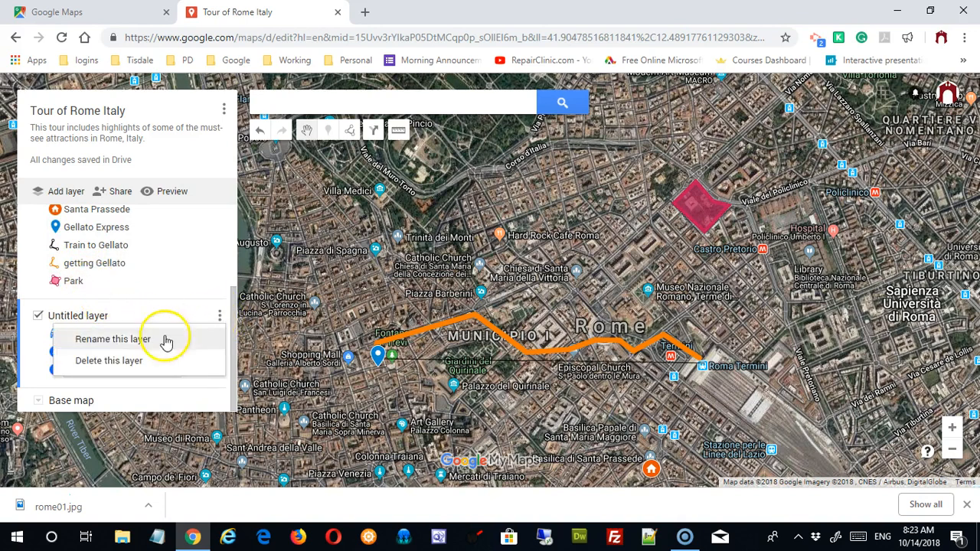
{"action": "left_click", "coordinate": [125, 341]}
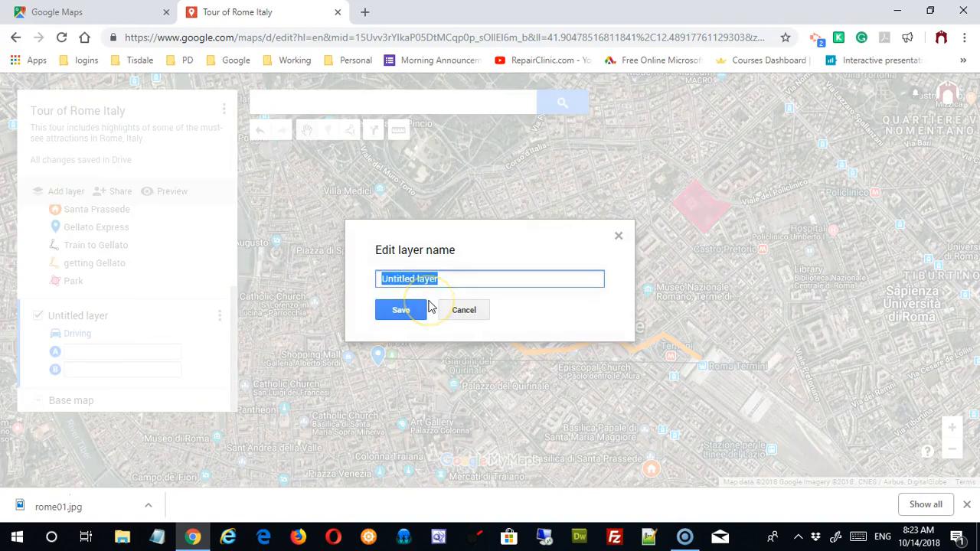
{"action": "type", "text": "Churches"}
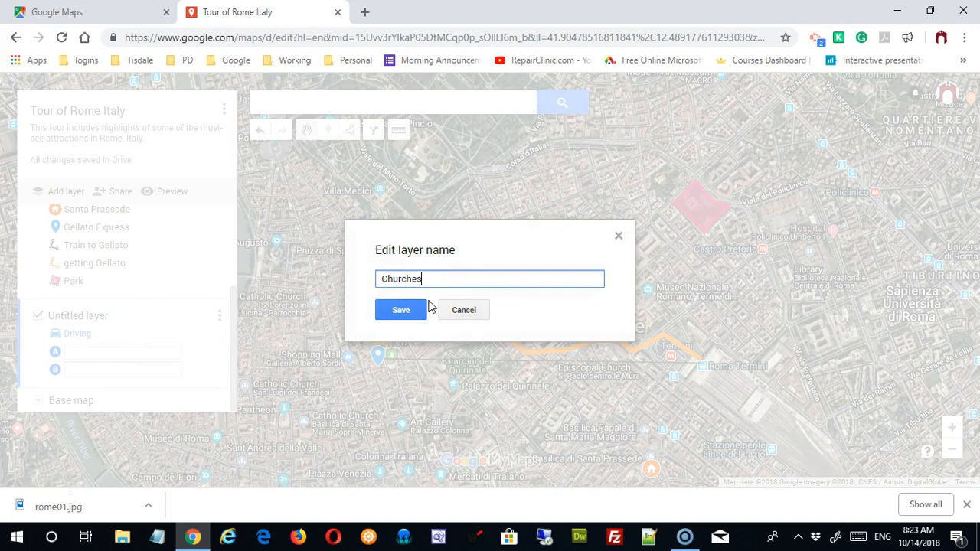
{"action": "type", "text": " of Rome"}
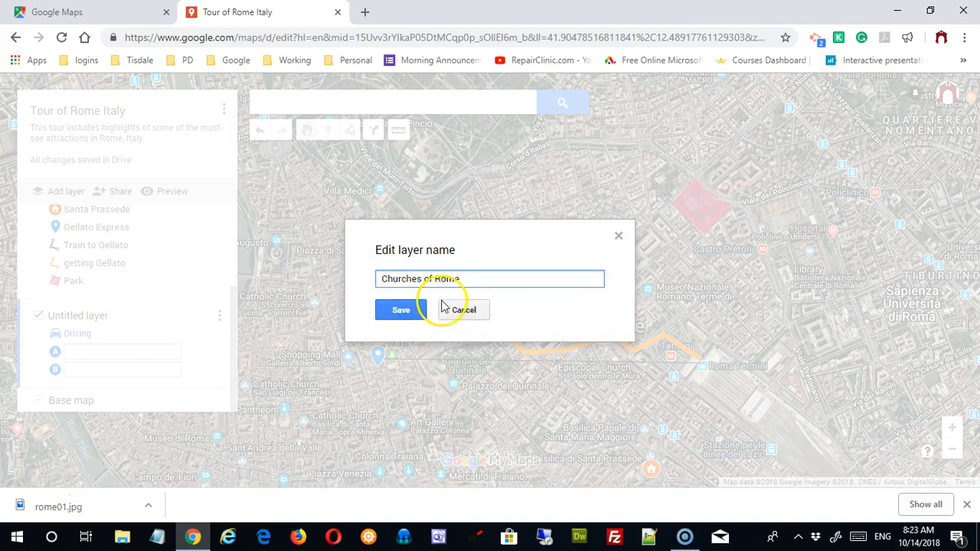
{"action": "left_click", "coordinate": [401, 310]}
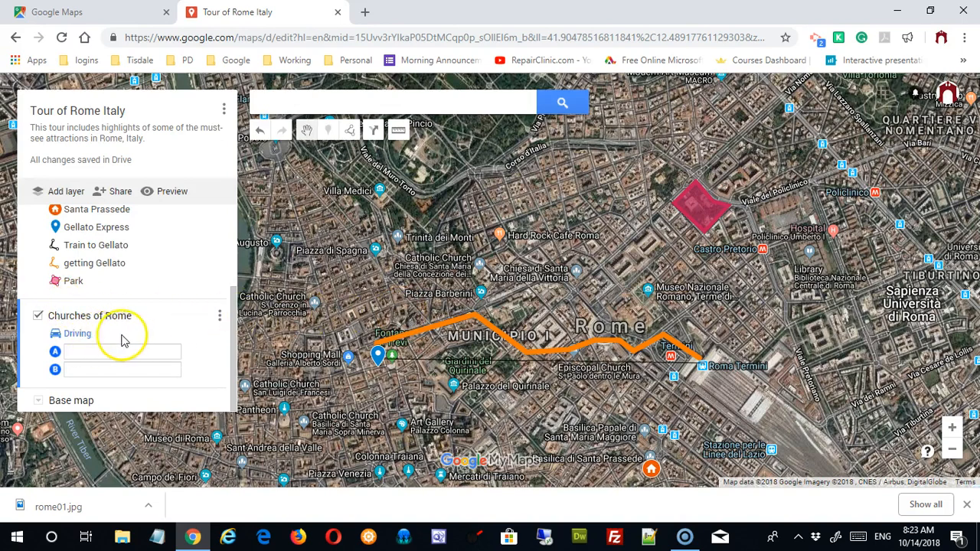
Step: Set the route's starting point to St. Peter's Basilica, Piazza San Pietro
{"action": "left_click", "coordinate": [111, 355]}
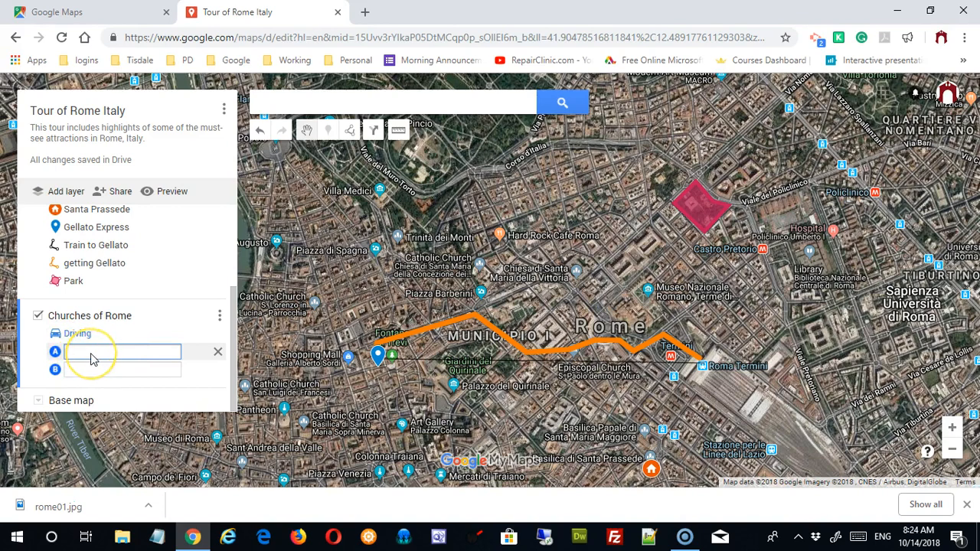
{"action": "type", "text": "saint"}
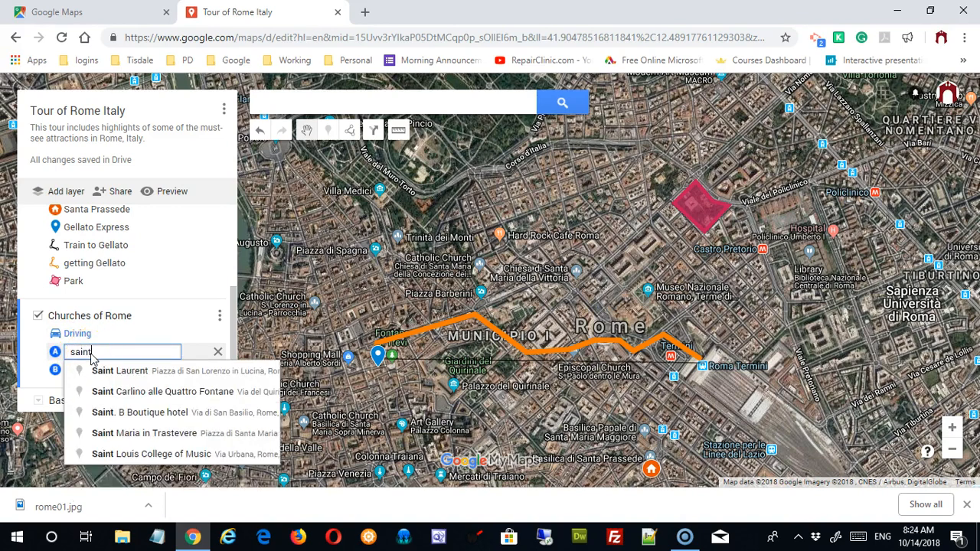
{"action": "type", "text": " peter's basi"}
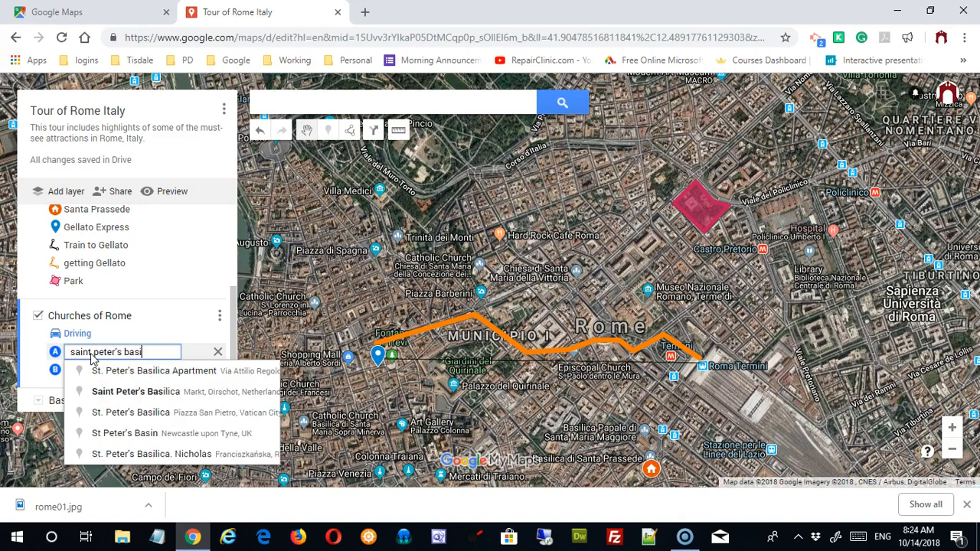
{"action": "type", "text": "l"}
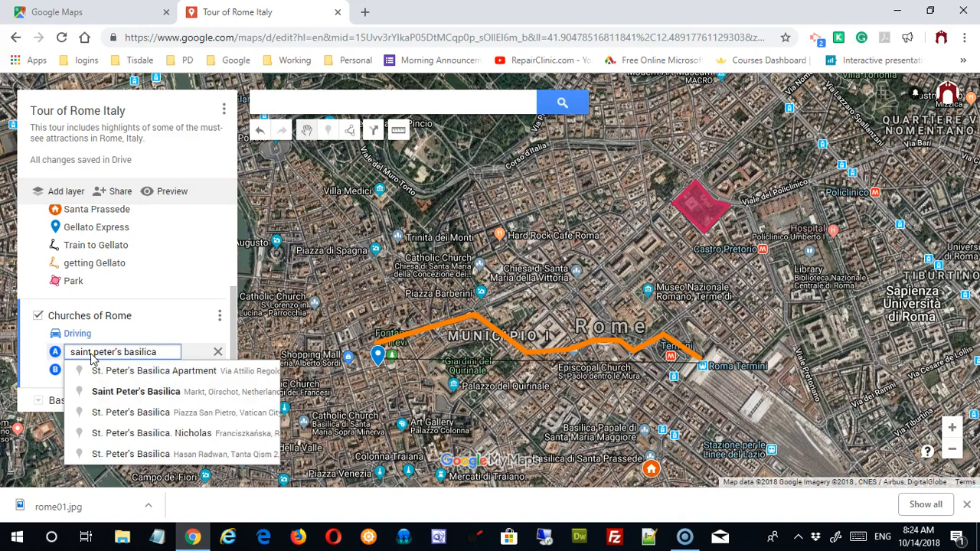
{"action": "type", "text": "ica"}
{"action": "left_click", "coordinate": [127, 416]}
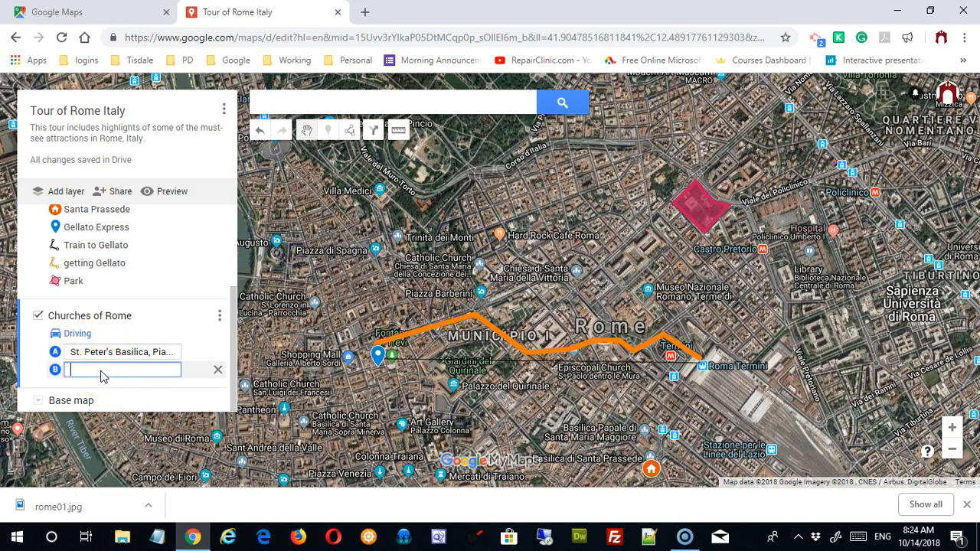
Step: Choose the Pantheon as destination B and follow the resulting route across central Rome
{"action": "type", "text": "The pantheon"}
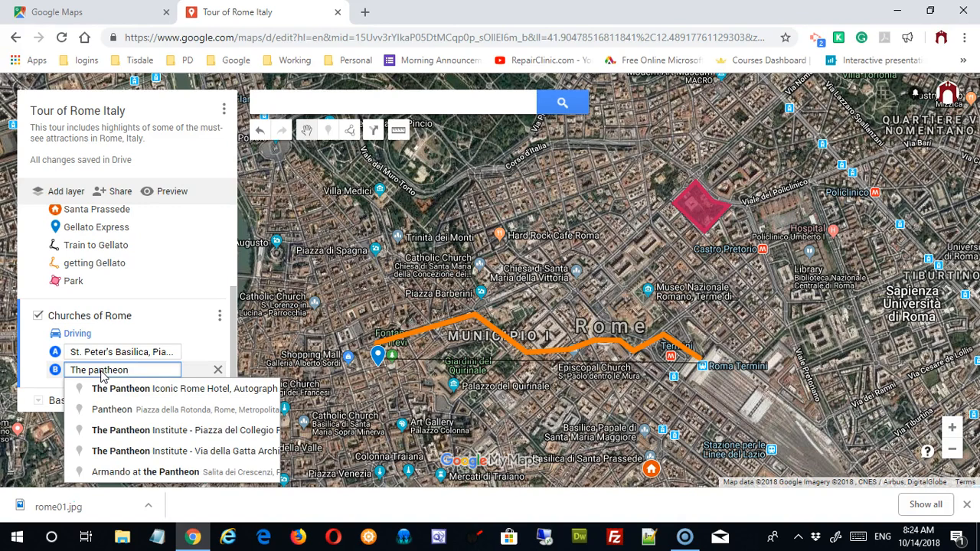
{"action": "left_click", "coordinate": [138, 410]}
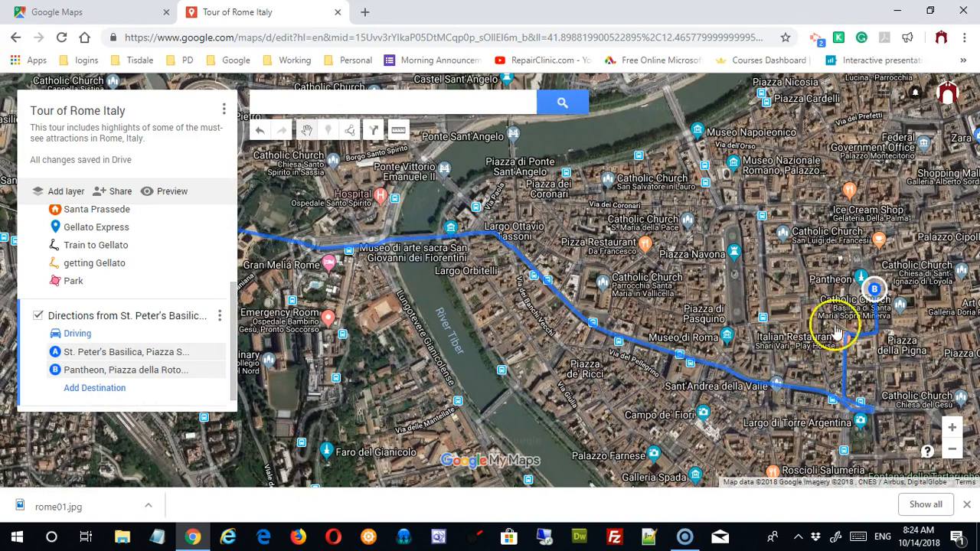
{"action": "mouse_move", "coordinate": [332, 368]}
{"action": "left_mouse_down"}
{"action": "mouse_move", "coordinate": [636, 393]}
{"action": "mouse_move", "coordinate": [348, 382]}
{"action": "left_mouse_up"}
{"action": "left_click_drag", "start_coordinate": [604, 379], "coordinate": [453, 379]}
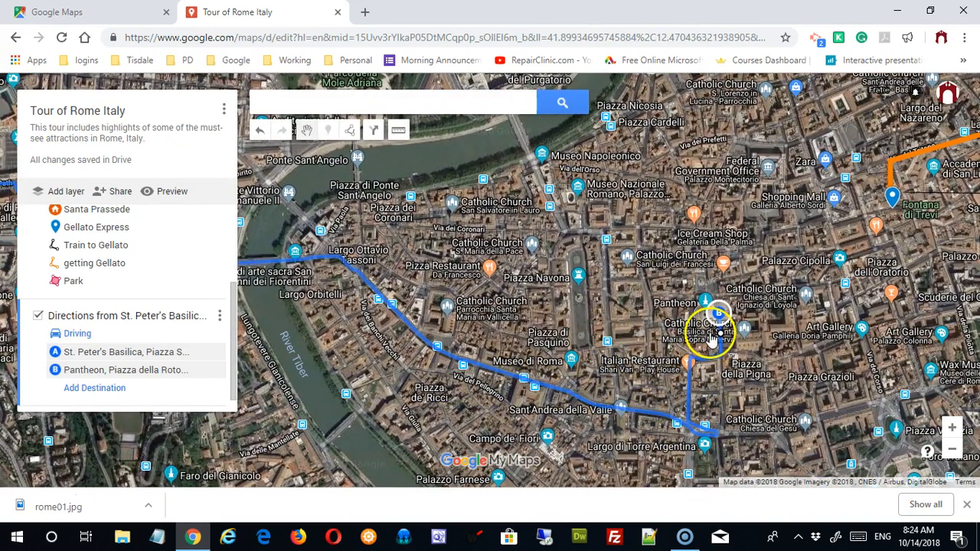
{"action": "left_click_drag", "start_coordinate": [519, 413], "coordinate": [668, 373]}
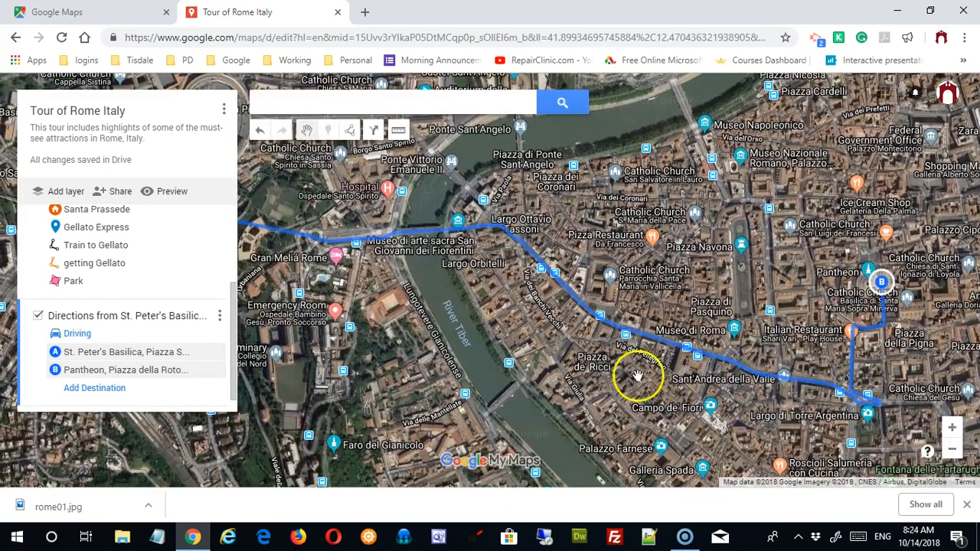
Step: Add Basilica San Paolo, Rome as destination C after the Pantheon
{"action": "left_click", "coordinate": [86, 389]}
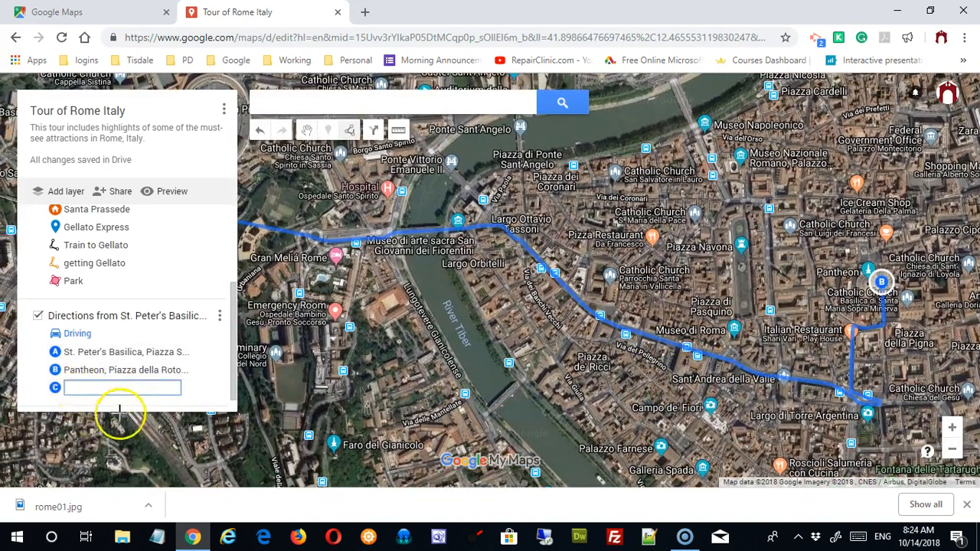
{"action": "type", "text": "basilica"}
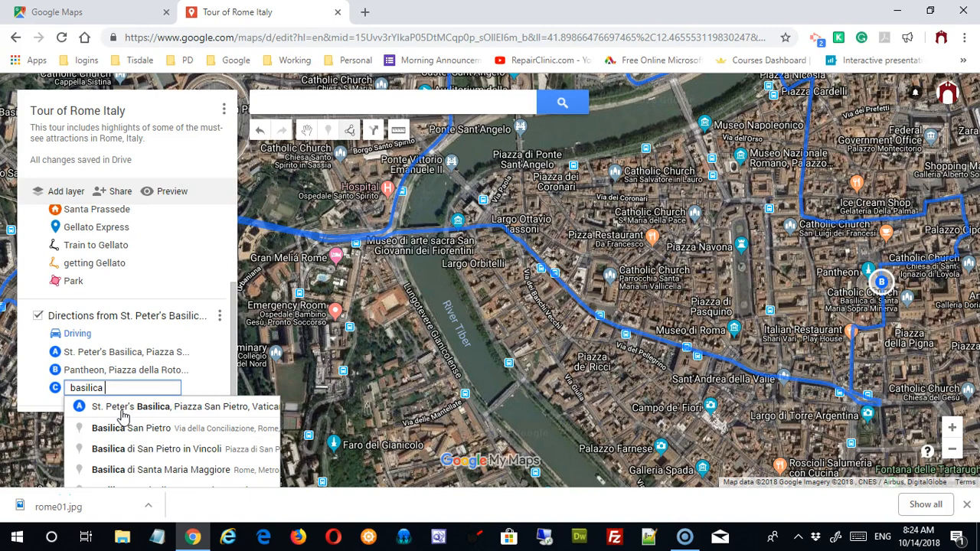
{"action": "type", "text": " san paul"}
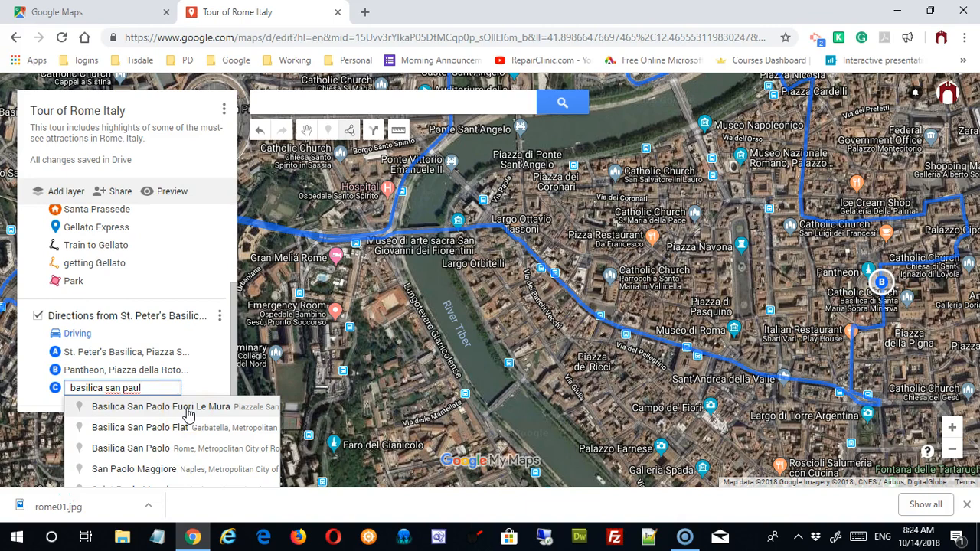
{"action": "left_click", "coordinate": [185, 449]}
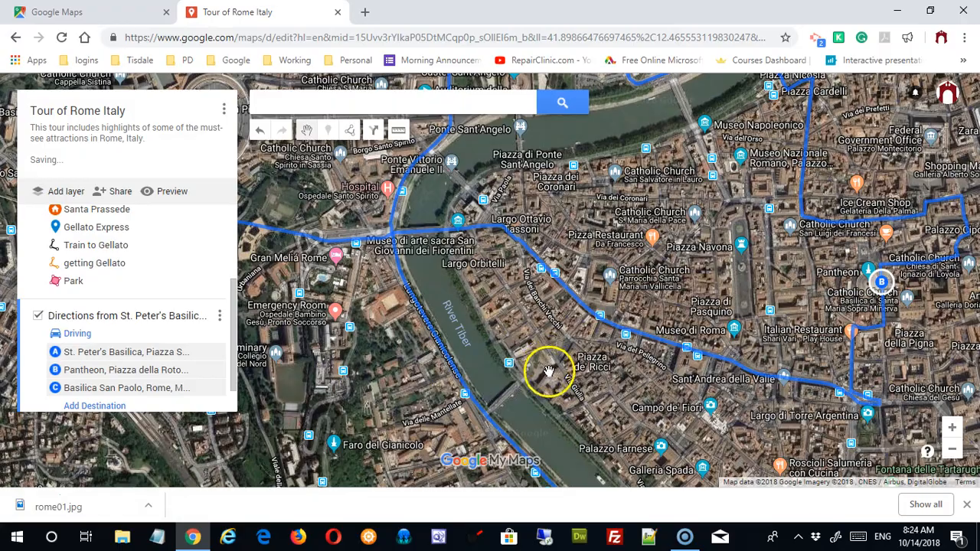
{"action": "left_click_drag", "start_coordinate": [684, 256], "coordinate": [684, 407]}
{"action": "left_click_drag", "start_coordinate": [648, 311], "coordinate": [716, 136]}
{"action": "left_click_drag", "start_coordinate": [810, 330], "coordinate": [718, 92]}
{"action": "left_click_drag", "start_coordinate": [672, 302], "coordinate": [613, 86]}
{"action": "left_click_drag", "start_coordinate": [751, 284], "coordinate": [729, 242]}
{"action": "scroll", "coordinate": [733, 276], "scroll_direction": "down", "scroll_amount": 1}
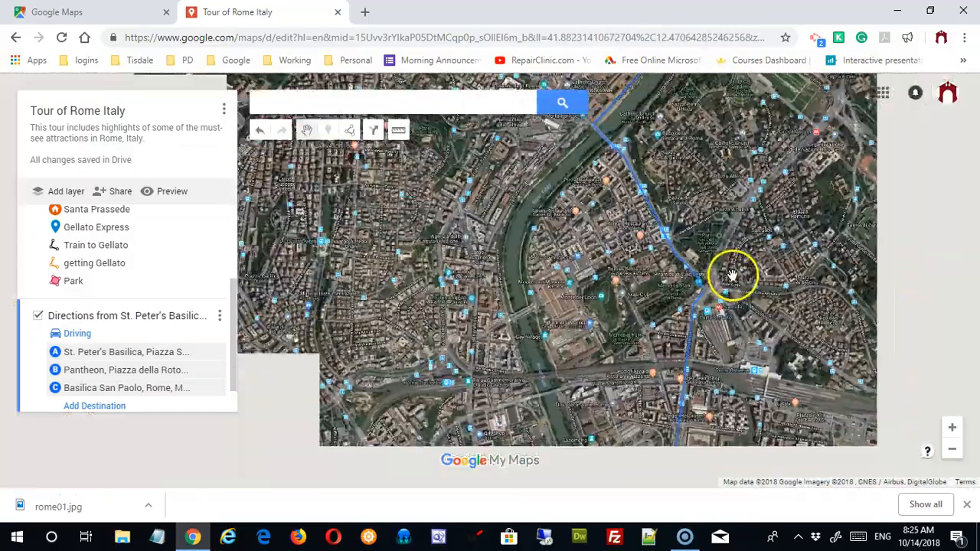
{"action": "scroll", "coordinate": [733, 275], "scroll_direction": "down", "scroll_amount": 1}
{"action": "scroll", "coordinate": [730, 281], "scroll_direction": "down", "scroll_amount": 1}
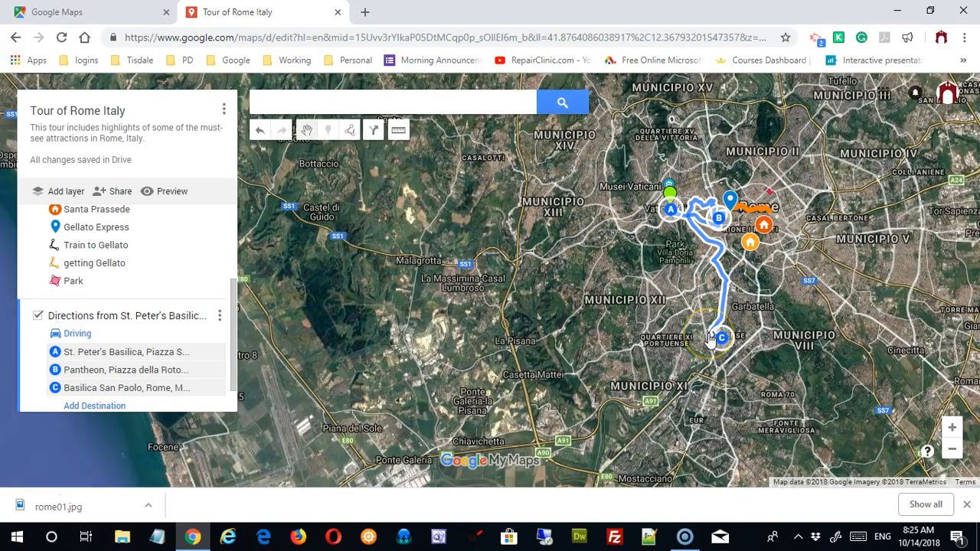
{"action": "scroll", "coordinate": [711, 339], "scroll_direction": "up", "scroll_amount": 2}
{"action": "left_click_drag", "start_coordinate": [589, 235], "coordinate": [518, 338]}
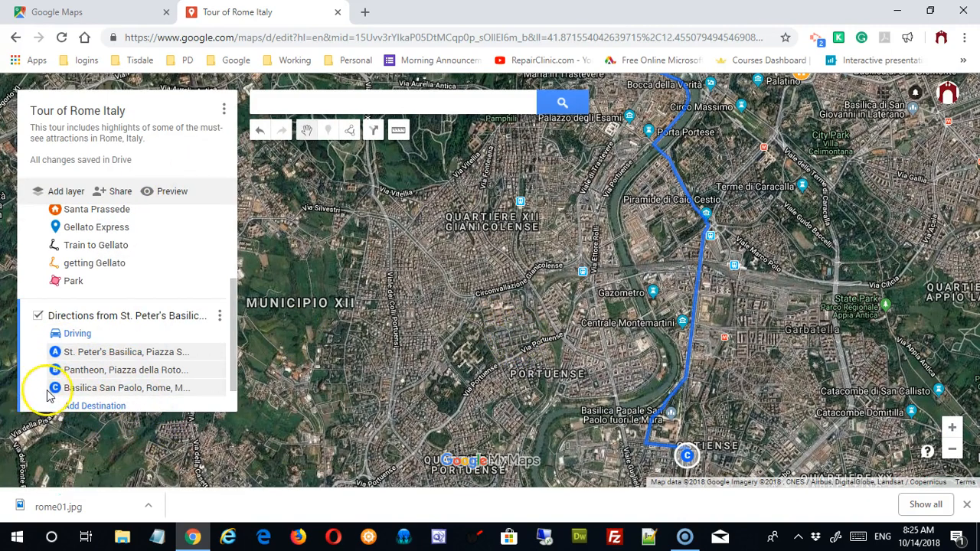
Step: Drag Basilica San Paolo up to stop B, leaving the Pantheon as final stop C
{"action": "left_click", "coordinate": [101, 392]}
{"action": "left_click_drag", "start_coordinate": [101, 392], "coordinate": [95, 361]}
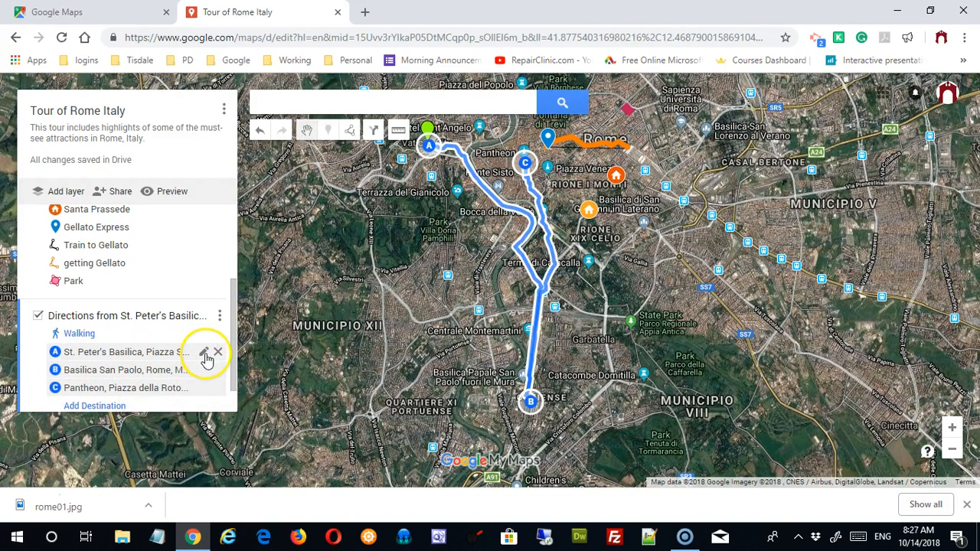
{"action": "left_click", "coordinate": [205, 354]}
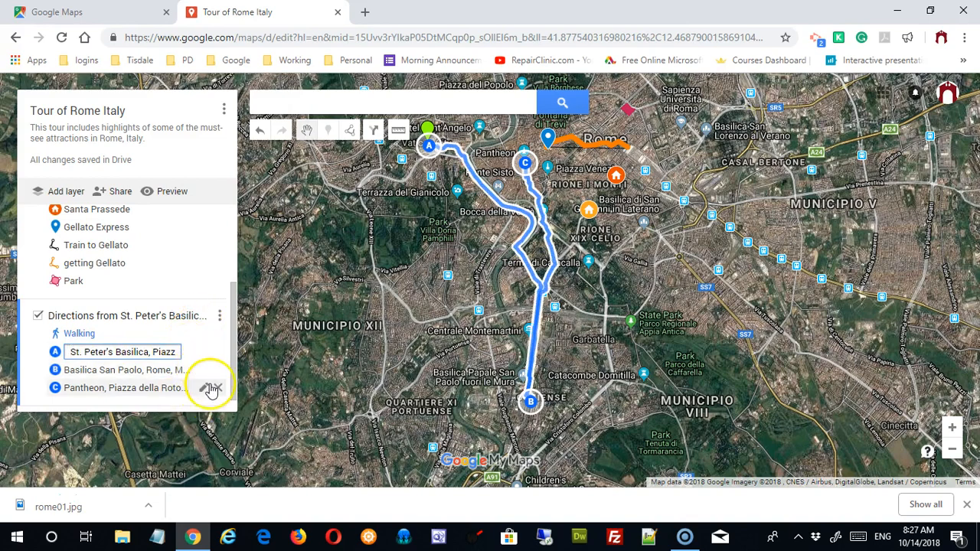
{"action": "left_click", "coordinate": [205, 390]}
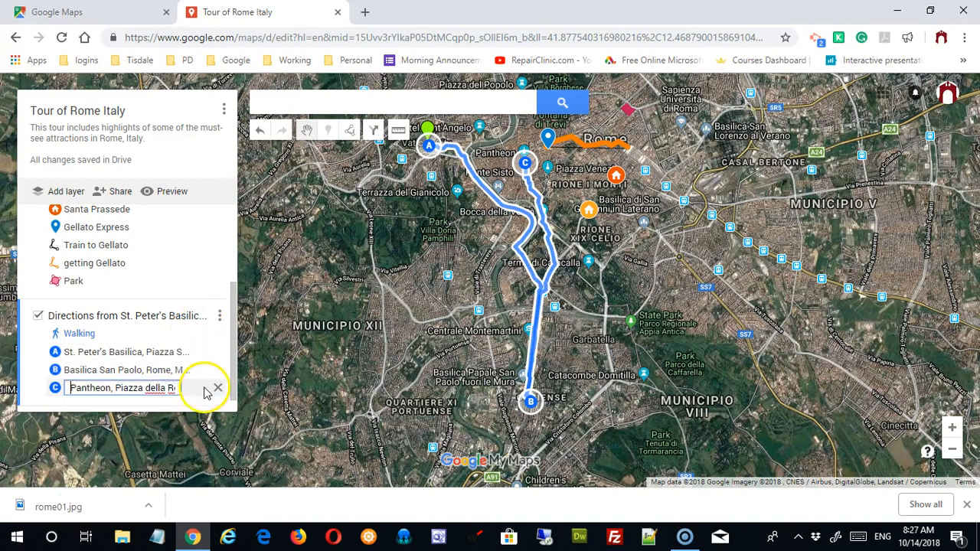
{"action": "left_click", "coordinate": [222, 317]}
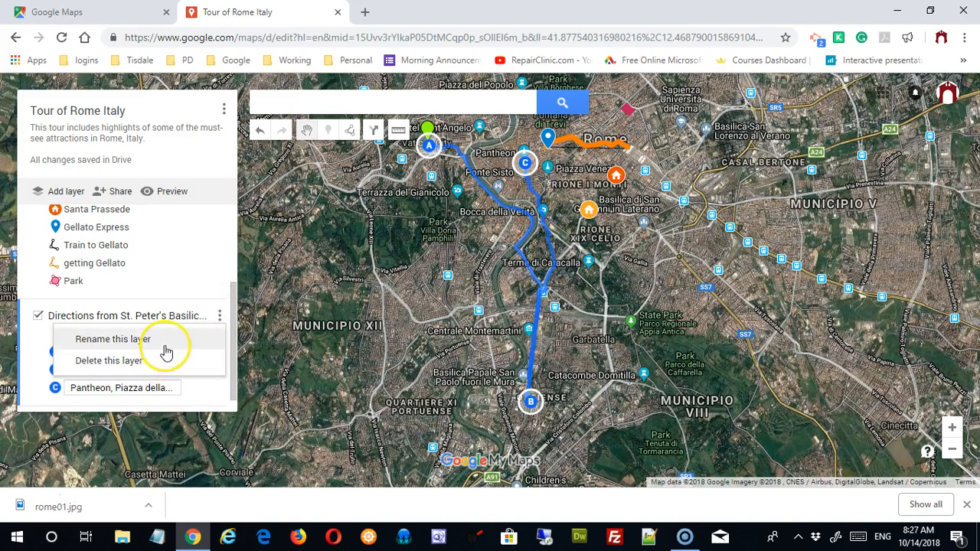
{"action": "left_click", "coordinate": [195, 298]}
{"action": "left_click_drag", "start_coordinate": [235, 300], "coordinate": [234, 217]}
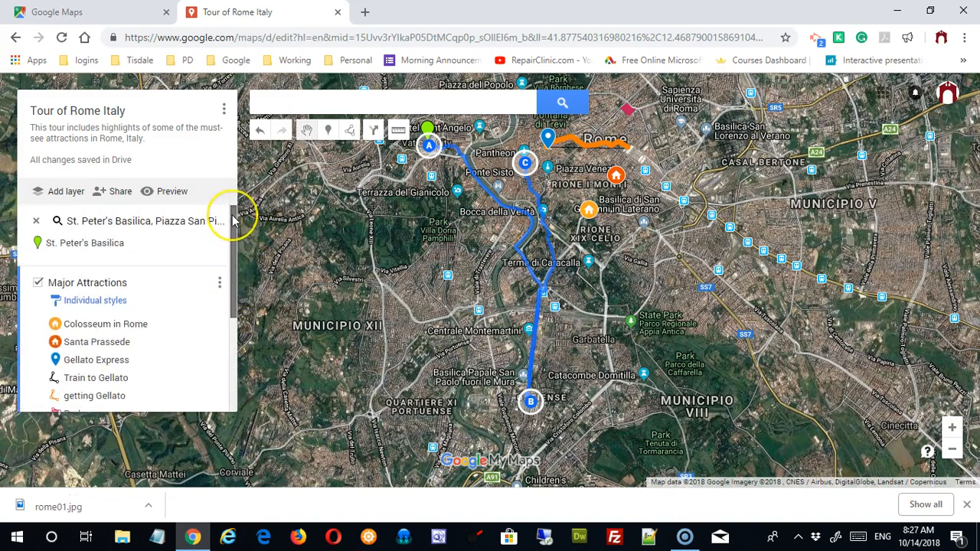